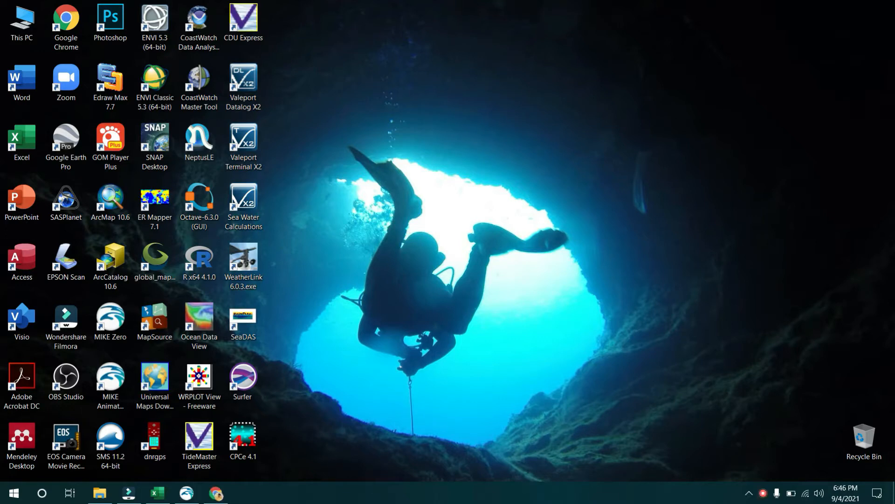
- Switch to Excel, review the wind class table, charts and wind speed columns in DataAngin.xls, and return to MIKE Zero
left_click(157, 495)
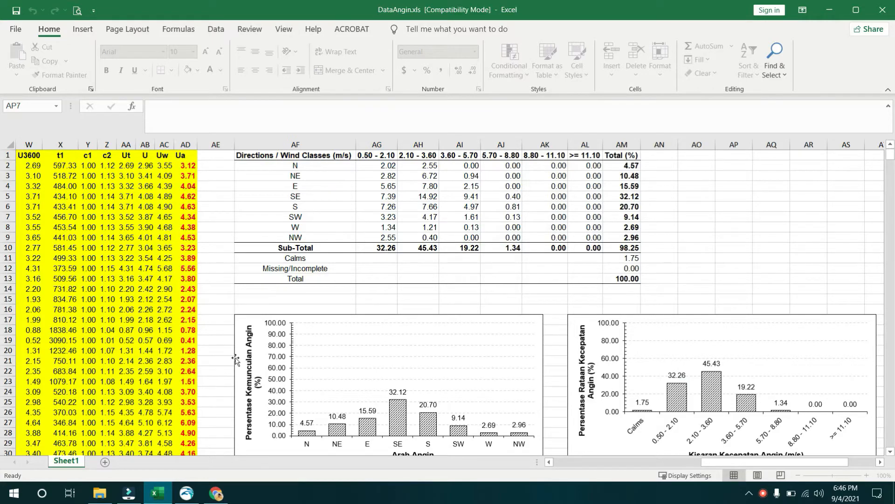
scroll(416, 326, "down", 2)
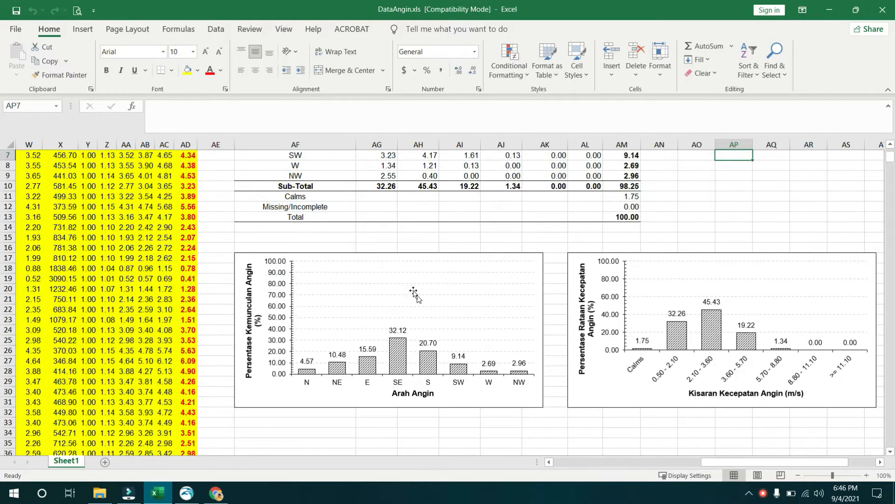
left_click(383, 244)
left_click_drag(753, 461, 689, 463)
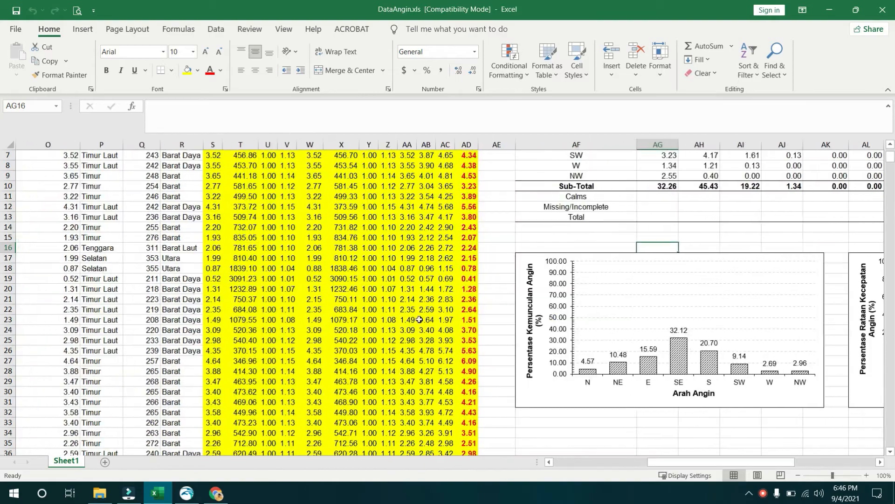
scroll(419, 319, "up", 2)
left_click(186, 493)
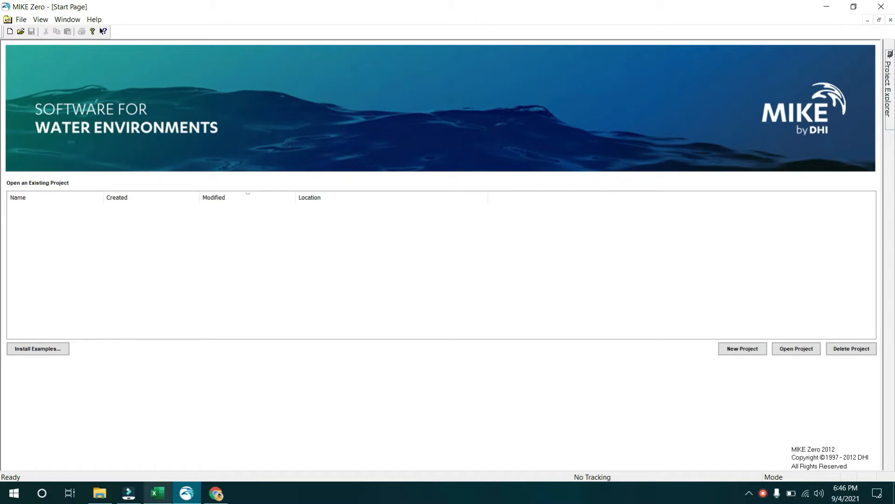
left_click(156, 493)
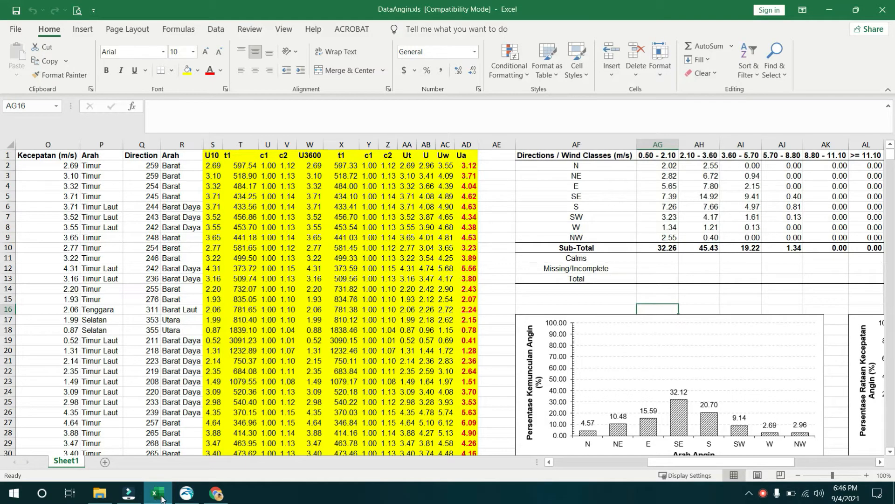
left_click(311, 320)
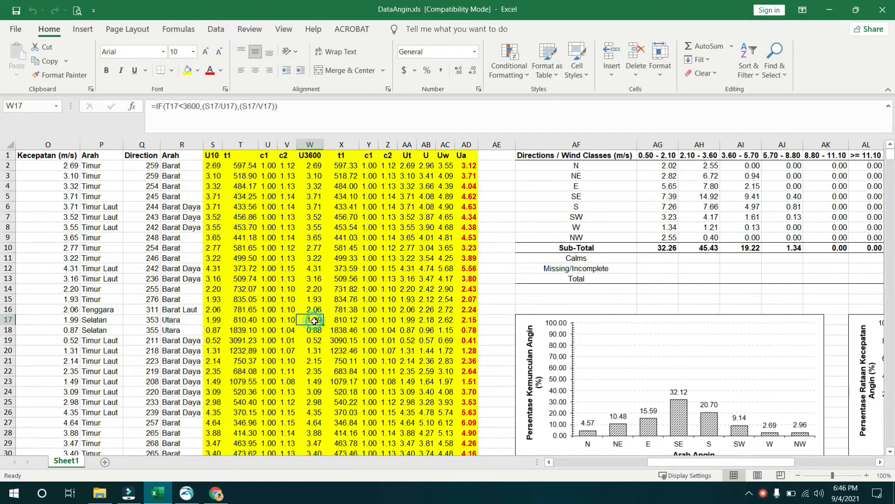
left_click(187, 493)
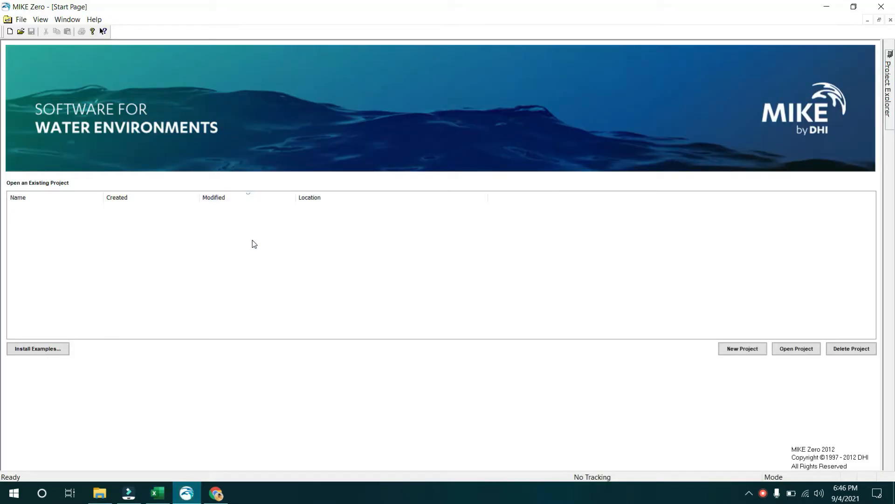
- Start a new MIKE Zero Time Series (.dfs0) document as a Blank Time Series
left_click(9, 32)
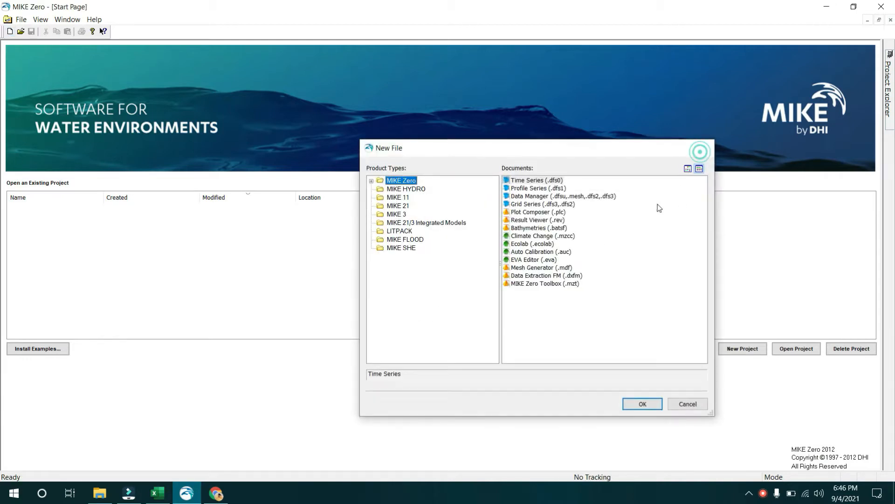
left_click(704, 148)
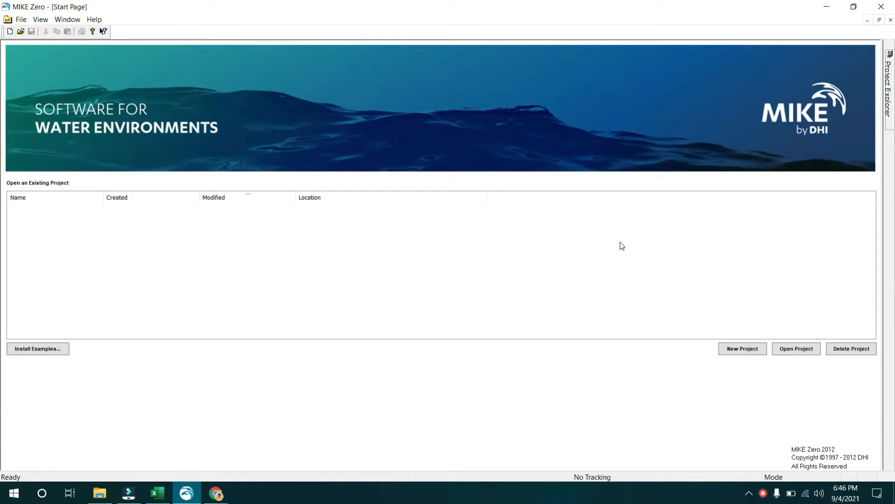
key("ctrl+n")
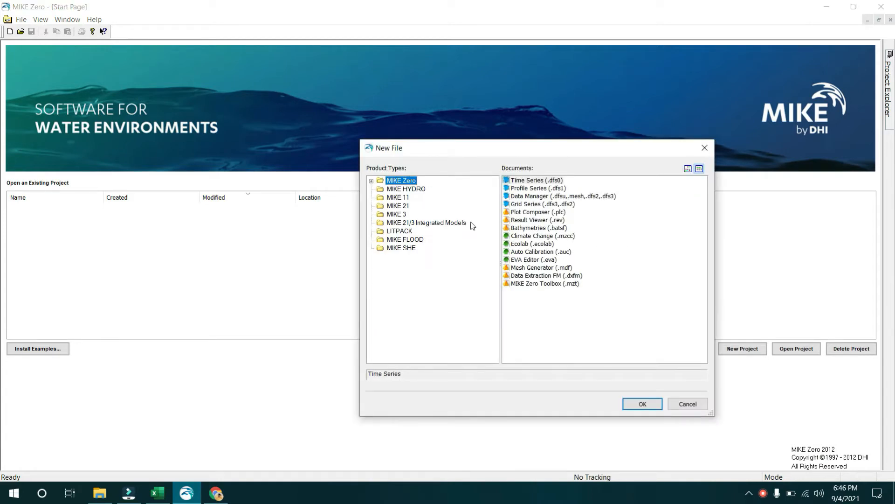
left_click(514, 184)
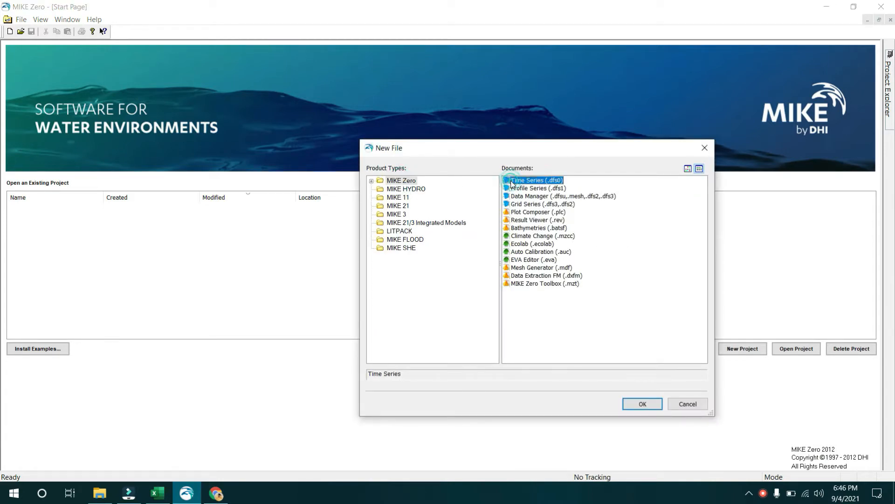
left_click(639, 403)
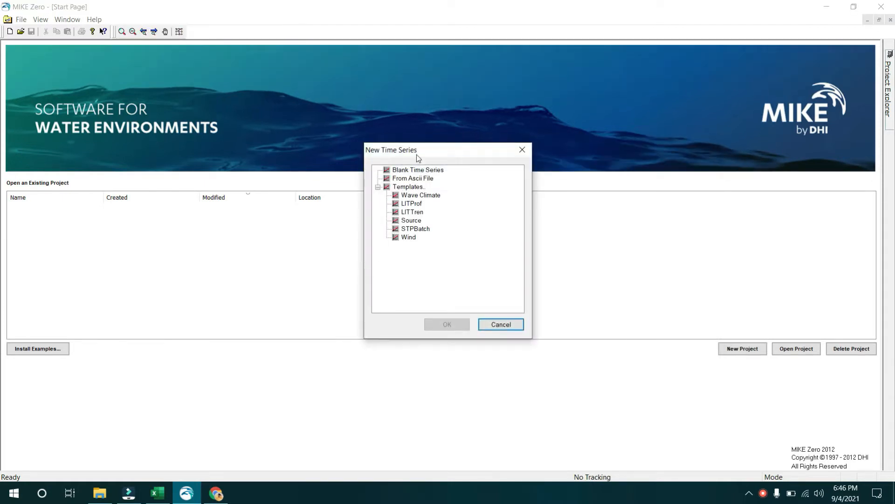
left_click_drag(416, 155, 519, 112)
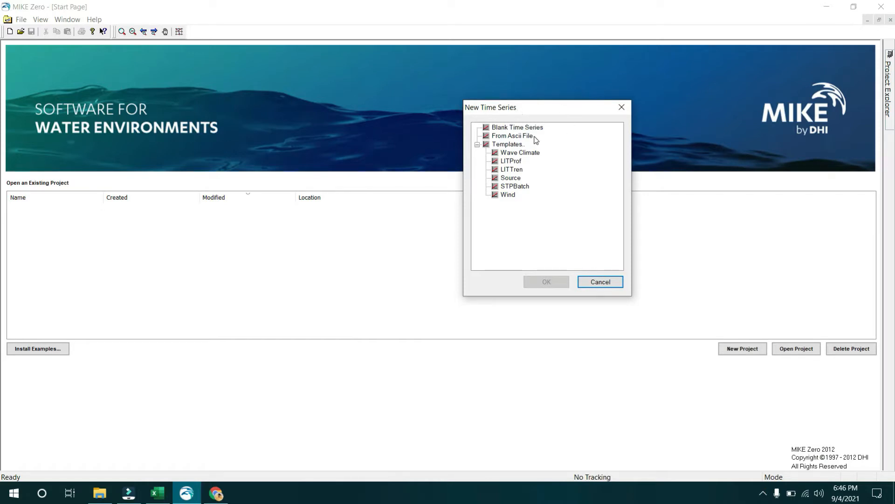
left_click(529, 129)
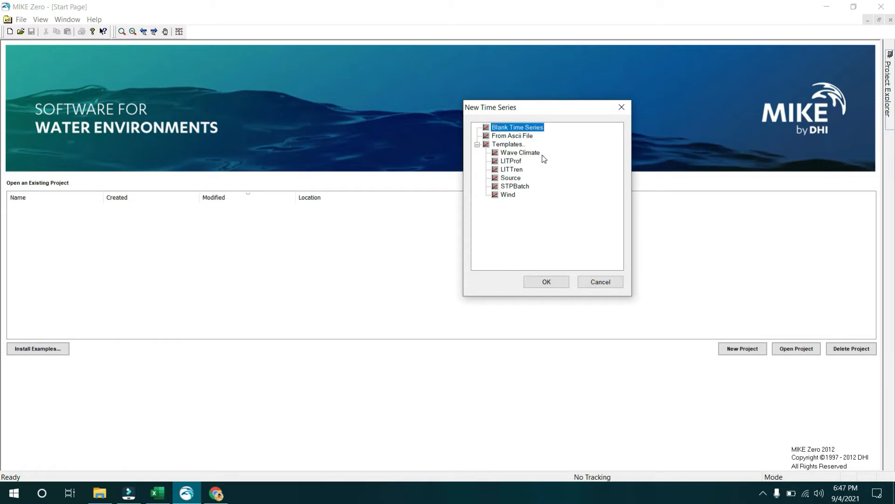
double_click(532, 131)
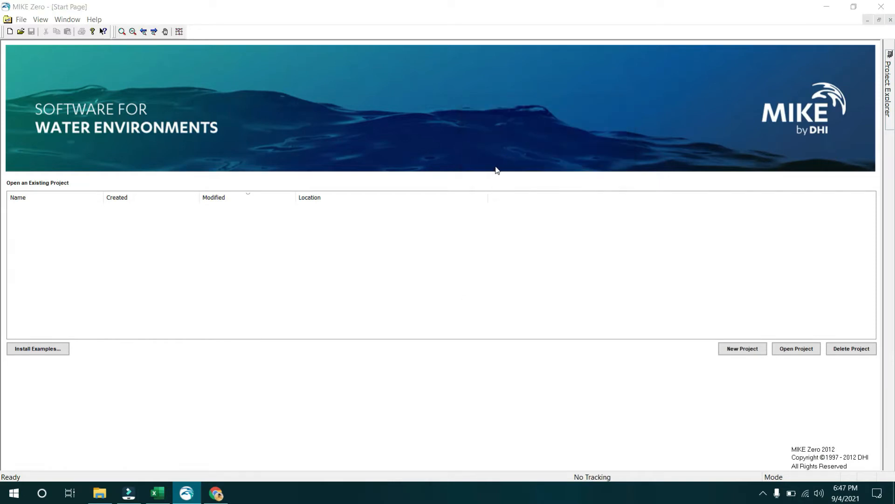
- Browse the item types available for the blank time series' first item and leave the file properties
left_click(411, 293)
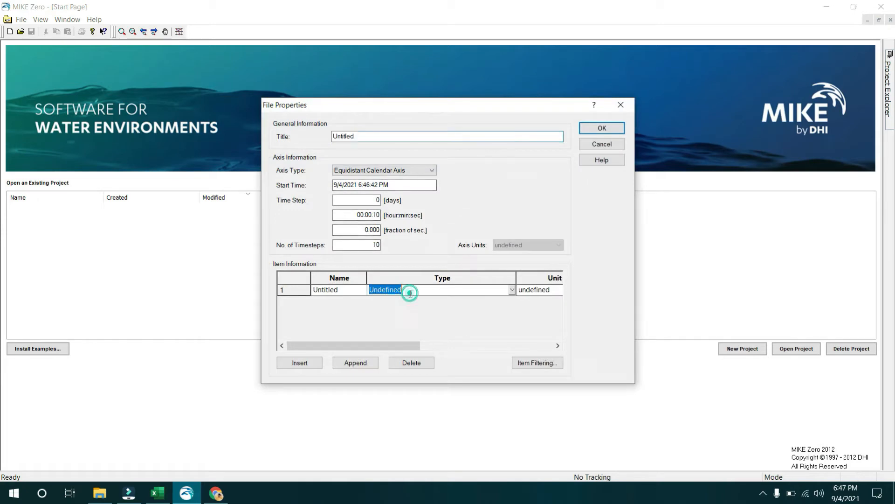
left_click(511, 290)
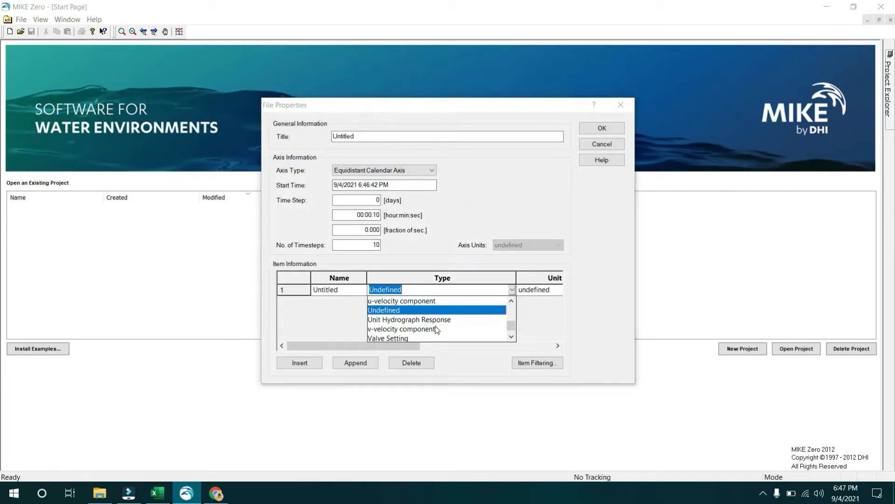
scroll(437, 329, "down", 1)
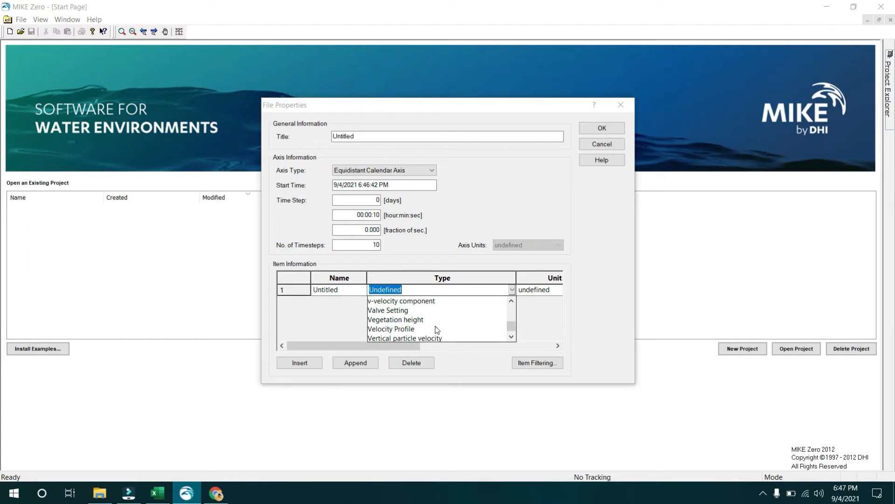
scroll(436, 329, "down", 2)
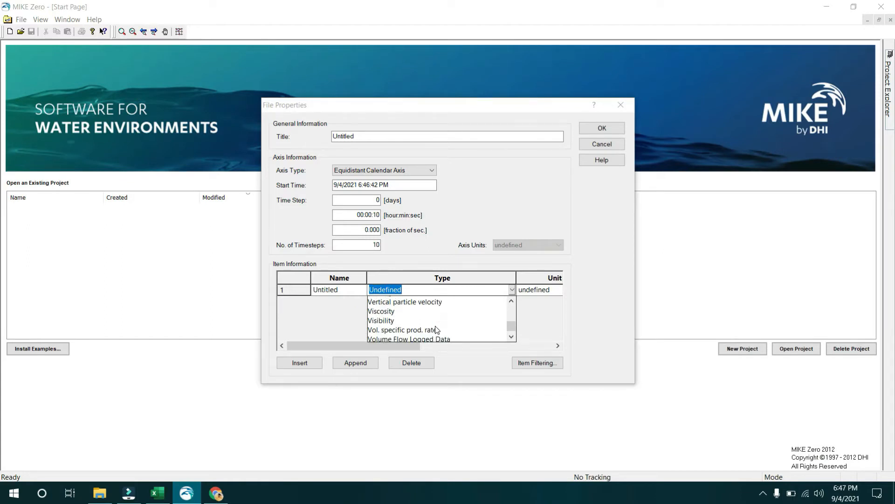
scroll(436, 329, "up", 10)
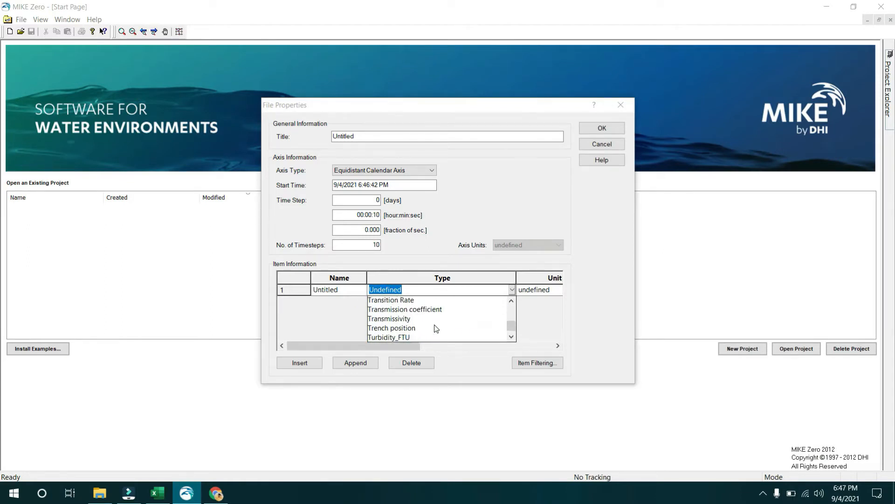
scroll(435, 329, "up", 5)
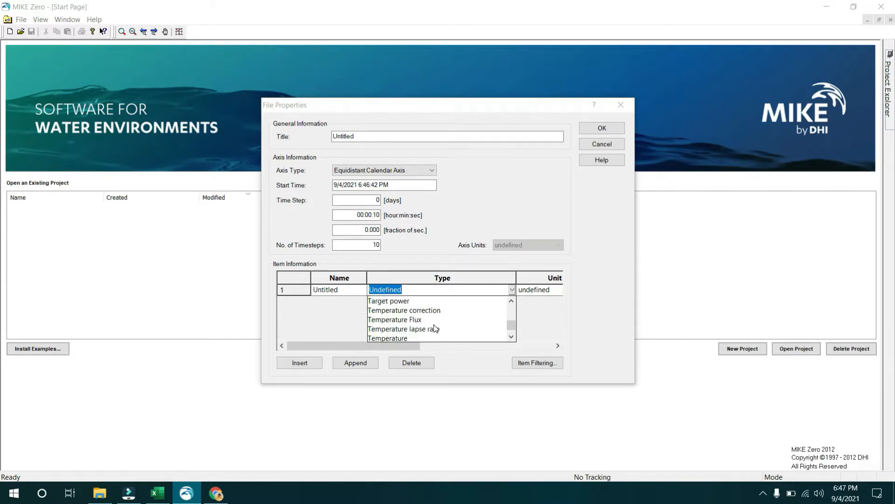
scroll(435, 328, "down", 2)
scroll(435, 328, "up", 5)
scroll(435, 328, "up", 8)
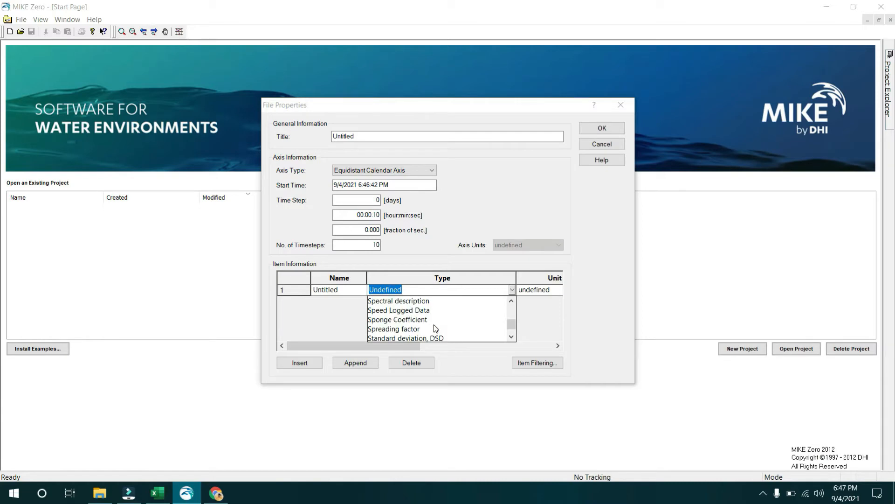
scroll(435, 328, "up", 2)
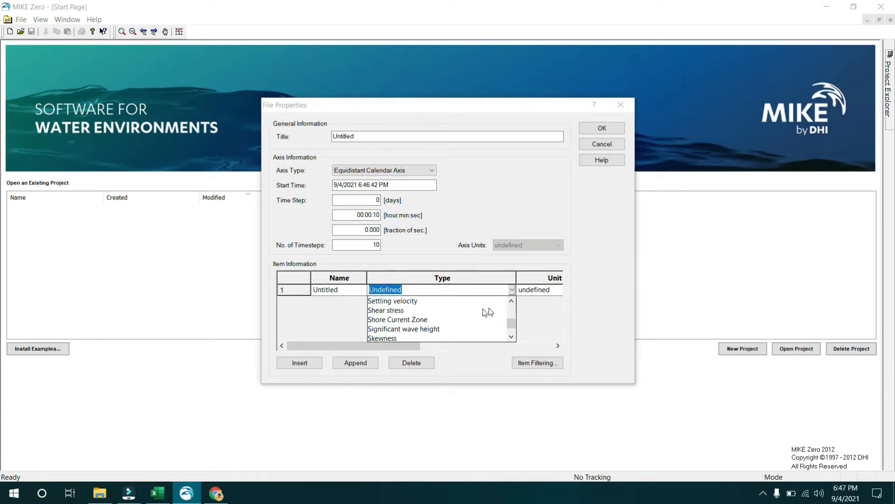
left_click(542, 323)
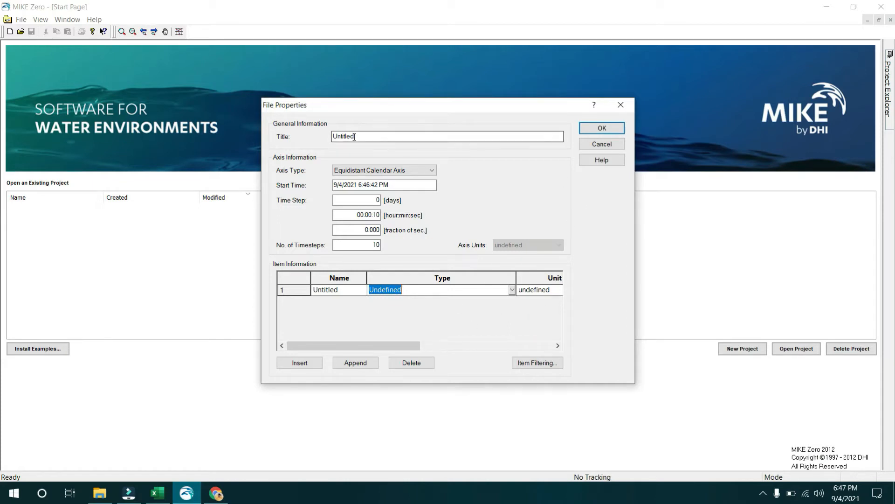
left_click(601, 128)
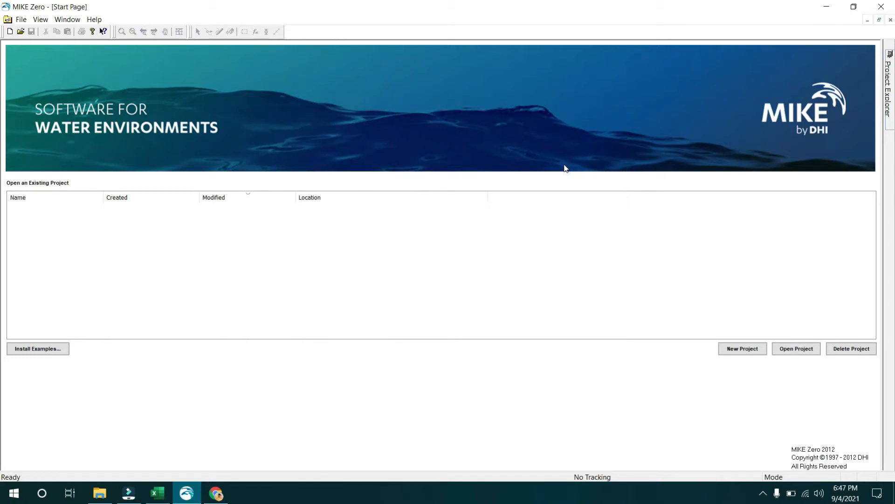
- Start a new MIKE Zero Time Series (.dfs0) document from the Wind template
key("ctrl+n")
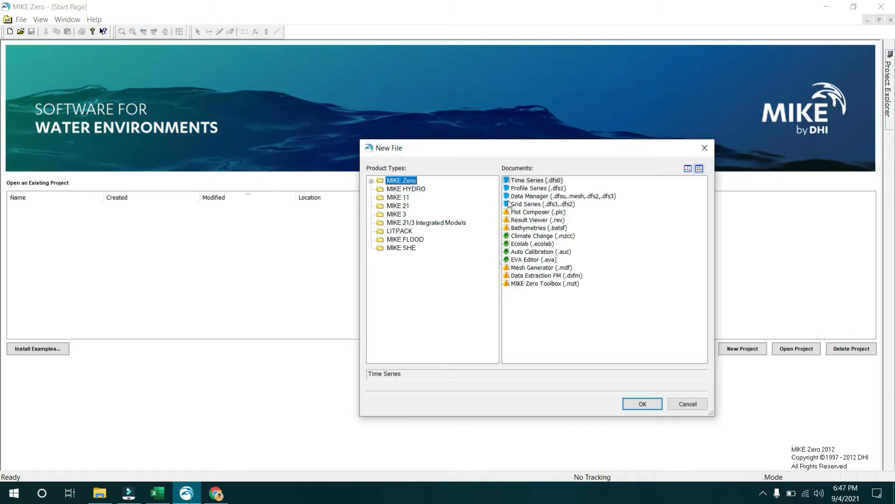
double_click(538, 180)
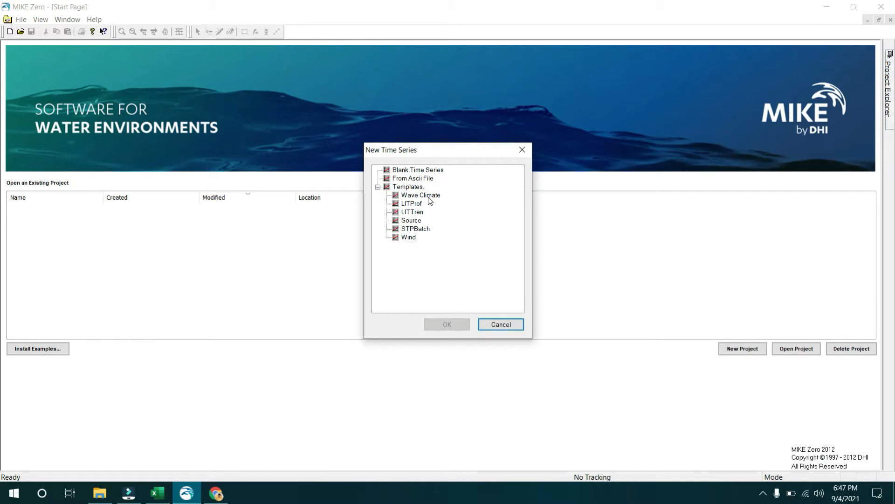
left_click(428, 196)
left_click(413, 237)
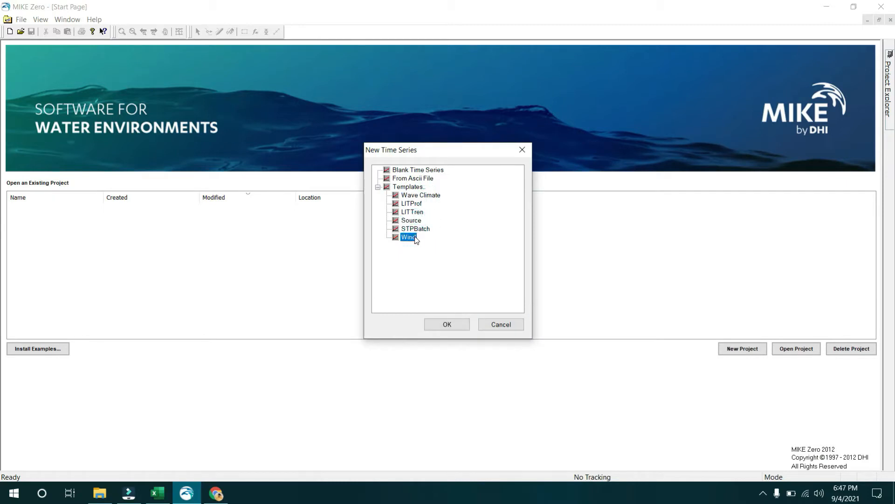
double_click(409, 237)
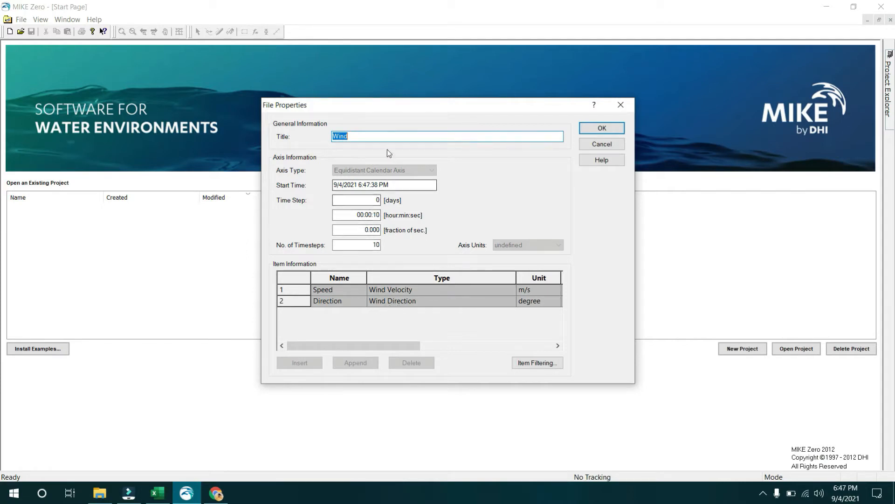
left_click_drag(399, 182, 330, 177)
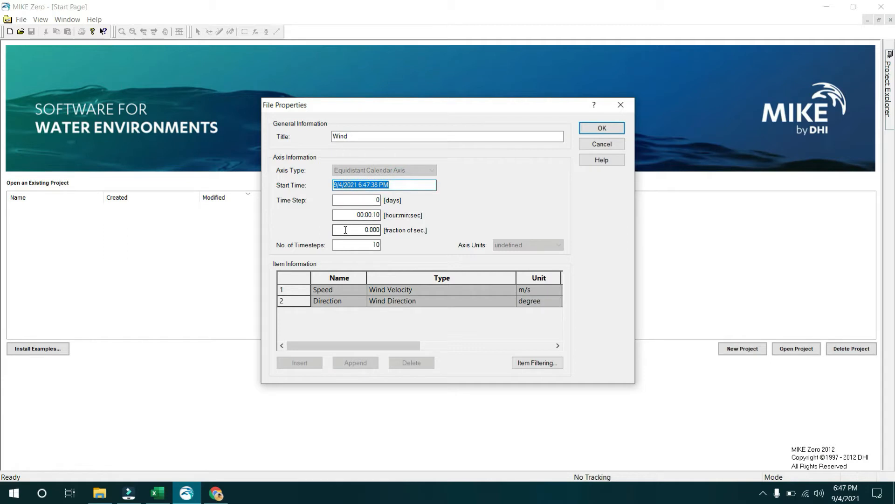
left_click(557, 213)
left_click(393, 186)
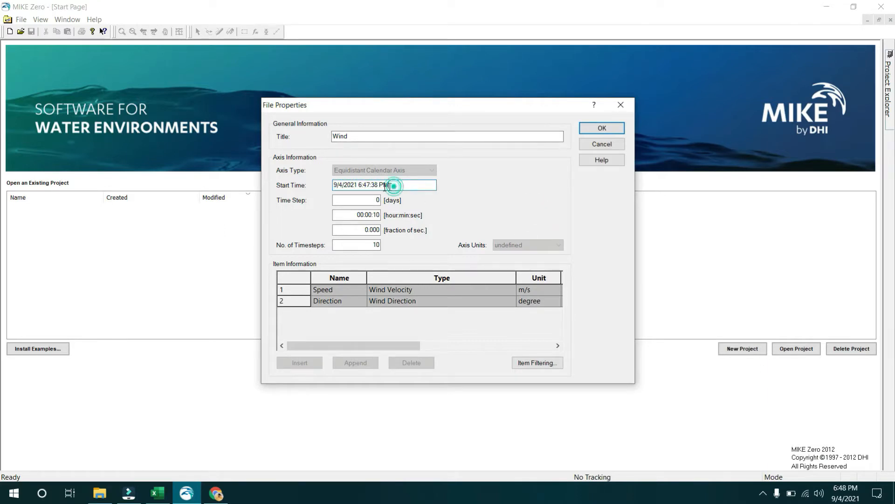
left_click_drag(386, 186, 333, 187)
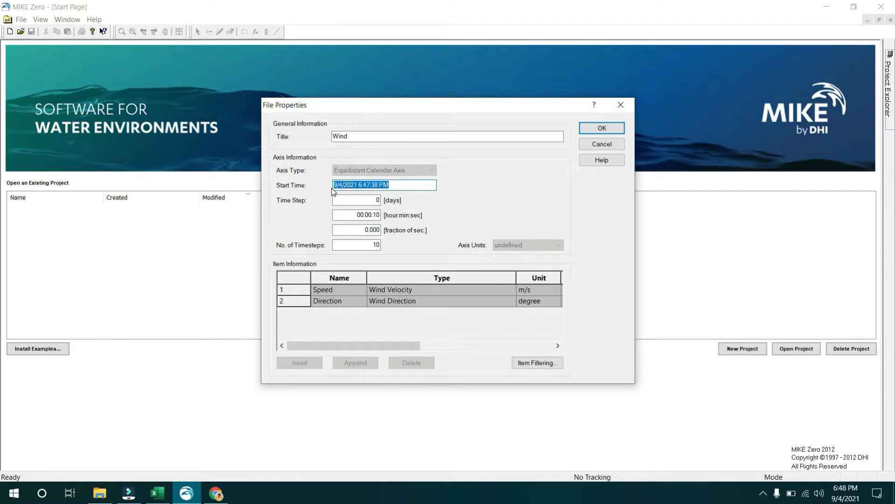
- Switch to Excel, check the first and last dates and hours of the records in DataAngin.xls, and return to MIKE Zero
left_click(158, 493)
scroll(273, 233, "down", 5)
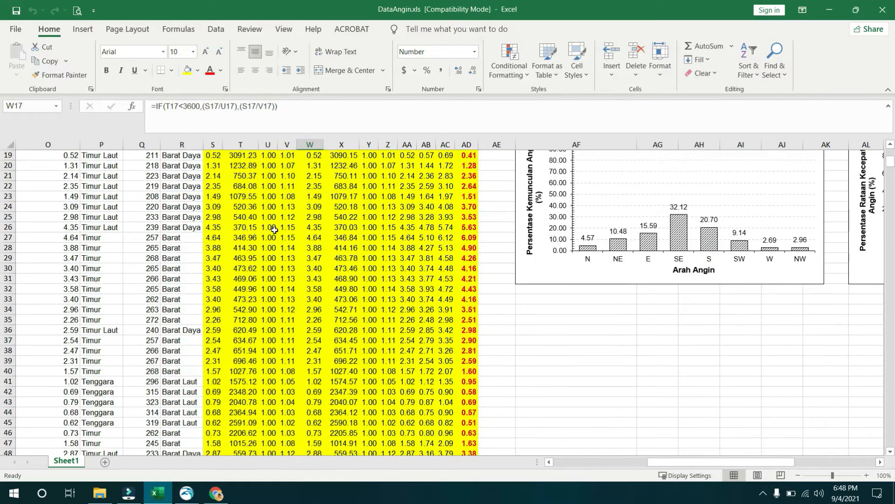
scroll(404, 353, "up", 5)
left_click_drag(653, 462, 524, 482)
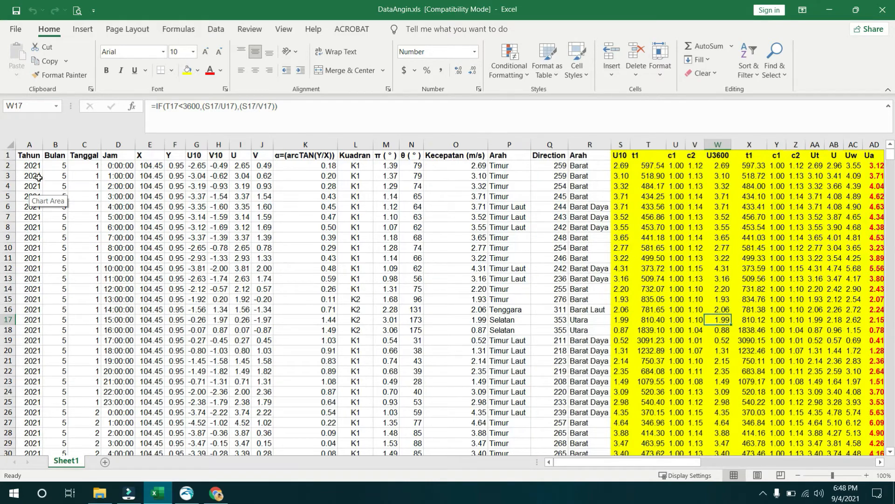
left_click(50, 166)
left_click(78, 167)
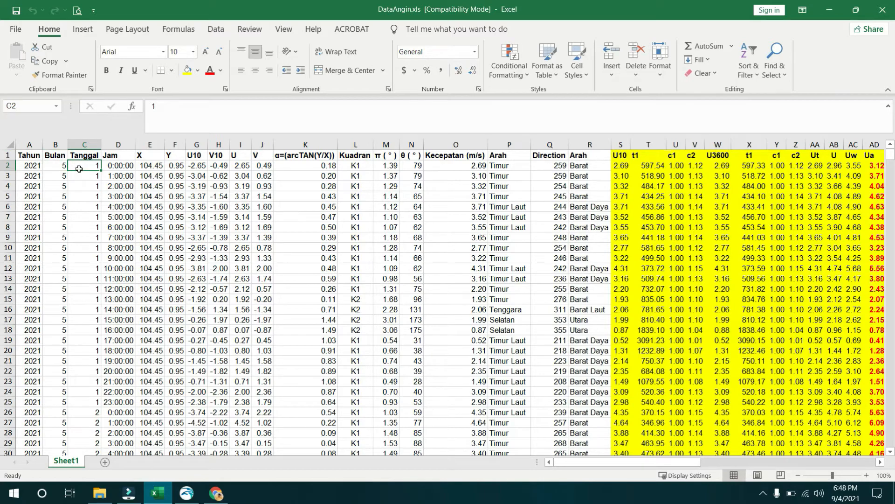
key("ctrl+Down")
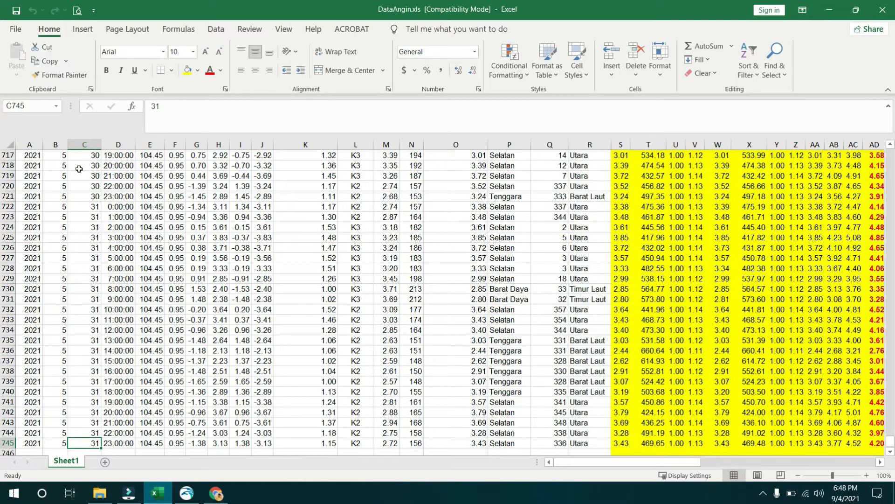
key("ctrl+Up")
key("Down")
key("Right")
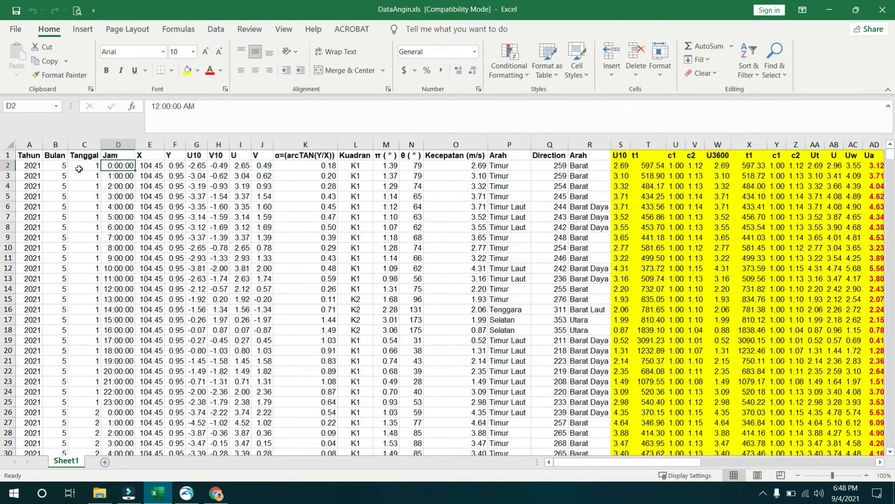
key("ctrl+Down")
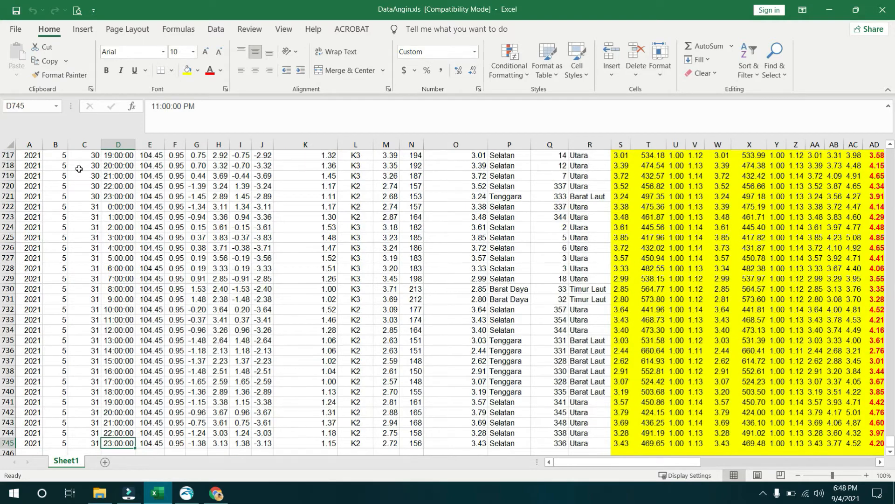
key("ctrl+Up")
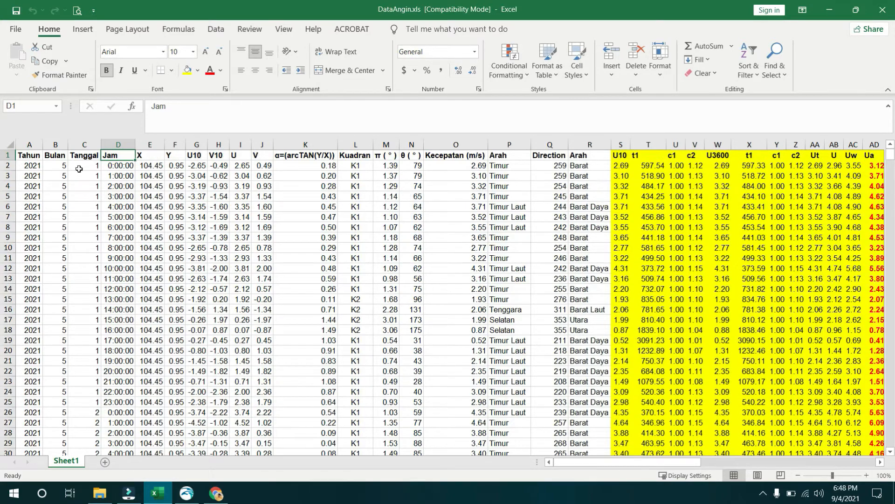
left_click(187, 493)
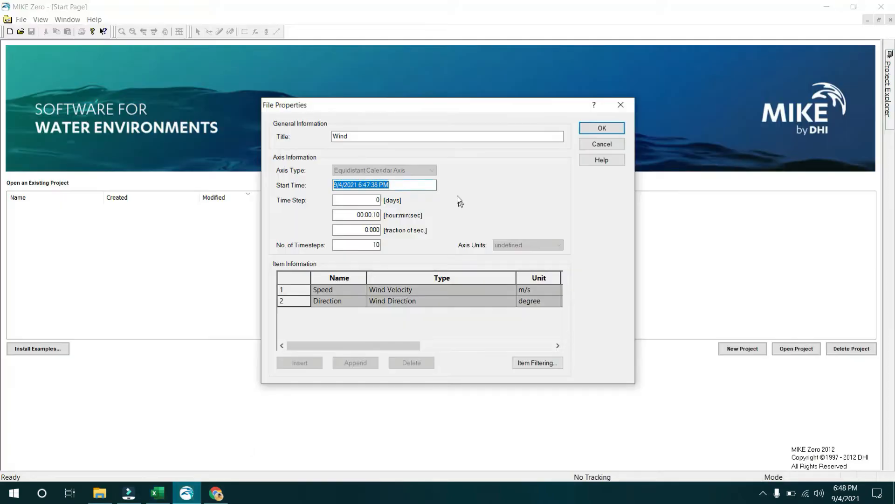
- Set the start time of the wind time series to 5/1/2021 12:00:00 AM
left_click(336, 186)
left_click(337, 187)
type("5")
left_click(341, 186)
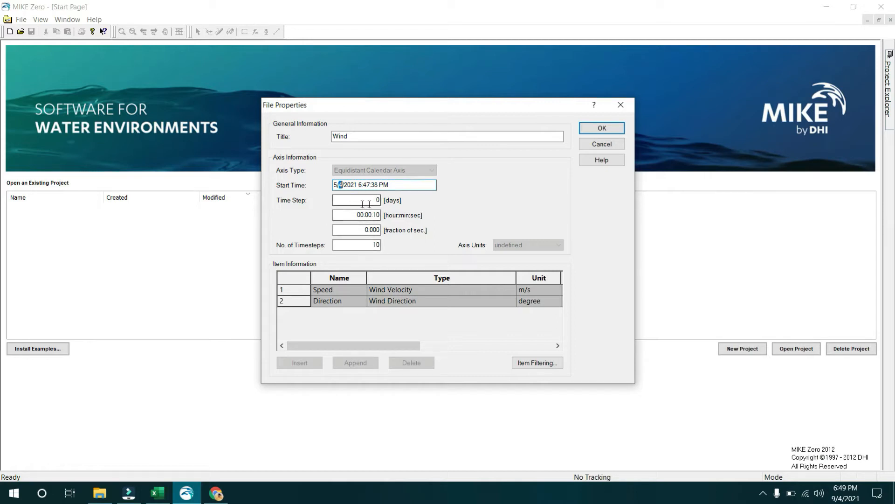
type("1")
left_click(362, 186)
type("12")
left_click(367, 185)
type("00")
left_click(375, 185)
type("00")
left_click(385, 186)
type("A")
double_click(352, 201)
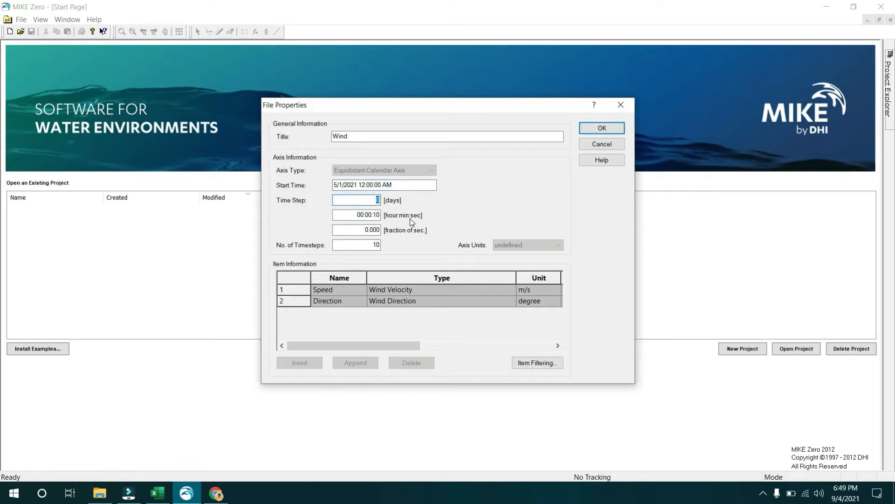
double_click(364, 215)
key("Tab")
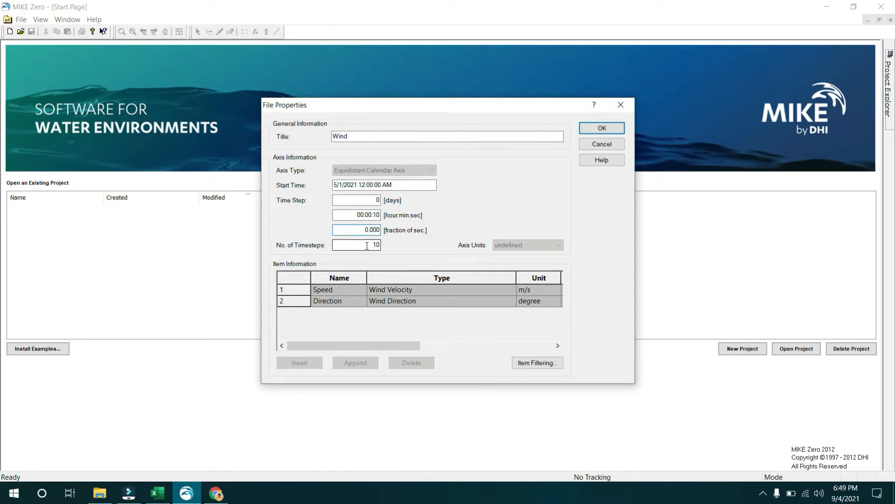
left_click(361, 248)
left_click(377, 246)
key("shift+Tab")
key("shift+Tab")
key("shift+Tab")
left_click(367, 213)
double_click(369, 244)
- Switch to Excel, examine the Tanggal and Jam columns for the interval between records, and return to MIKE Zero
left_click(158, 493)
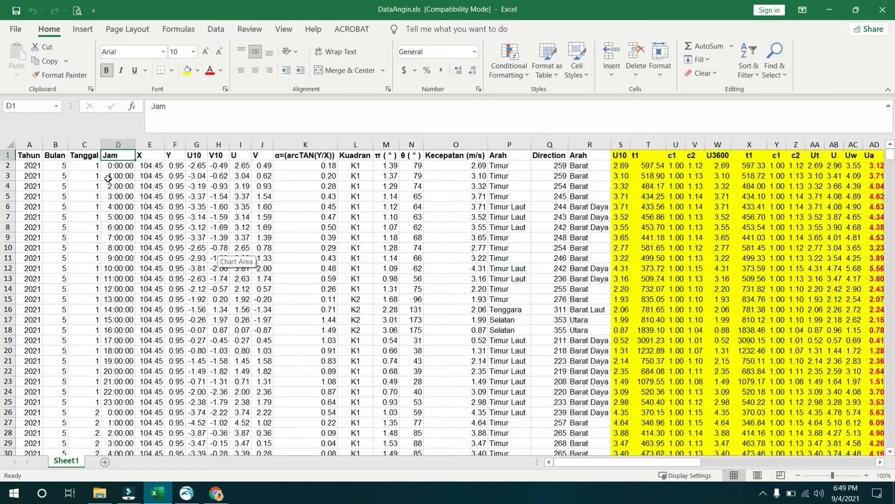
left_click_drag(88, 166, 88, 249)
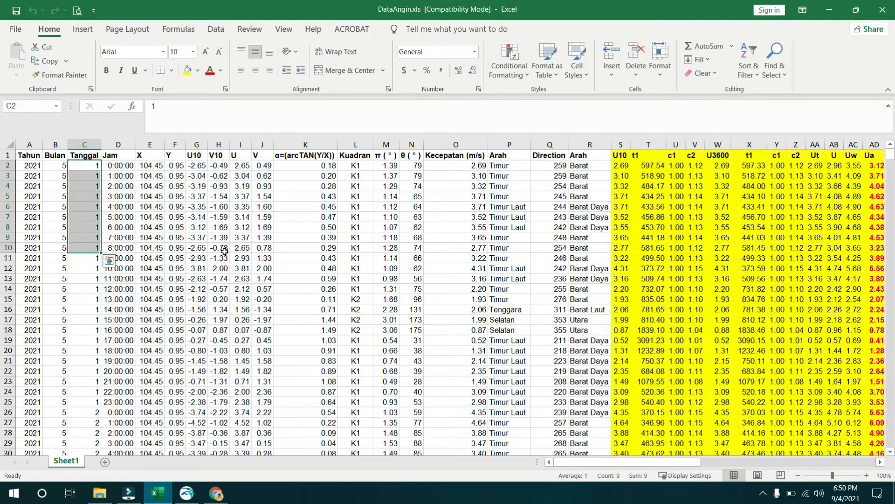
key("Right")
key("Down")
key("Down")
key("Down")
key("Down")
key("Down")
key("Down")
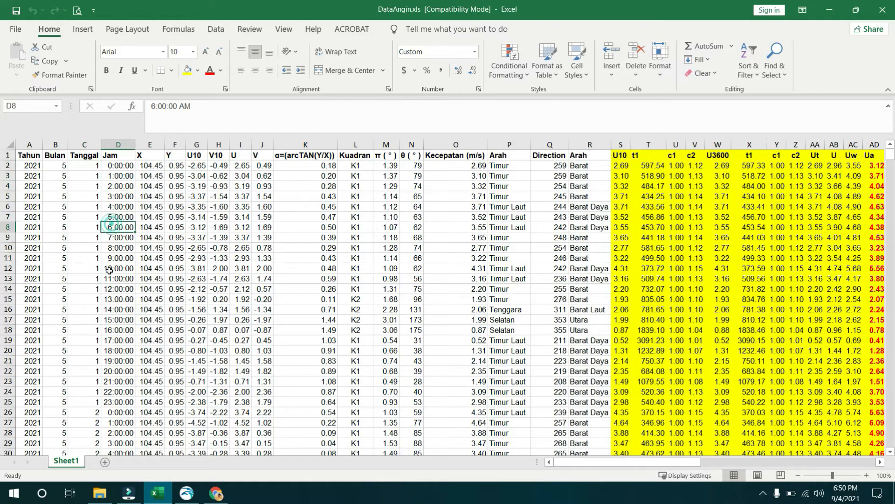
left_click(91, 240)
left_click(36, 234)
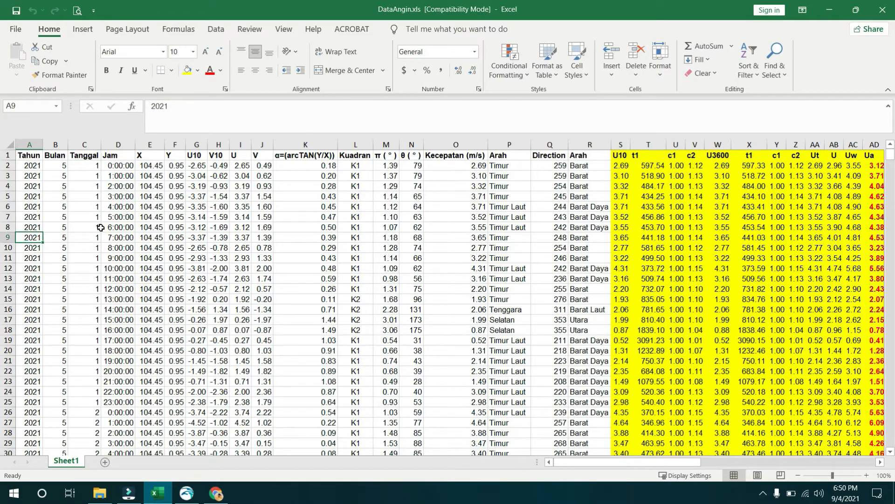
left_click_drag(99, 228, 131, 231)
key("alt+Tab")
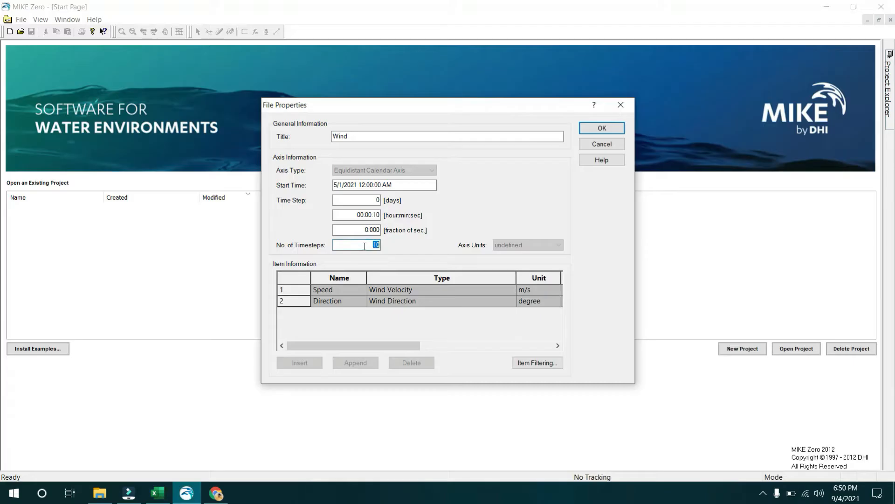
- Set the day part of the time step to 31
left_click(378, 200)
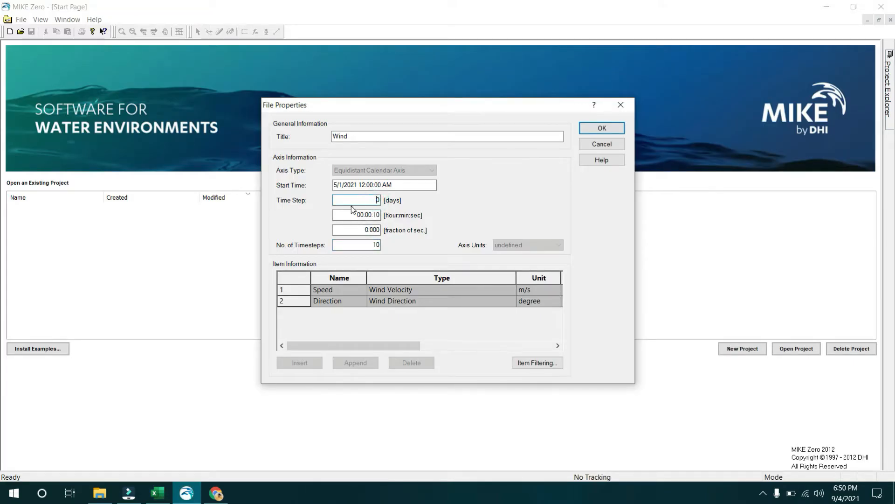
left_click_drag(371, 199, 391, 198)
type("31")
- Set the hour:min:sec part of the time step to 01:00:00 and create the wind time series
left_click(360, 217)
type("1")
left_click(374, 216)
type("0")
double_click(374, 245)
left_click(588, 135)
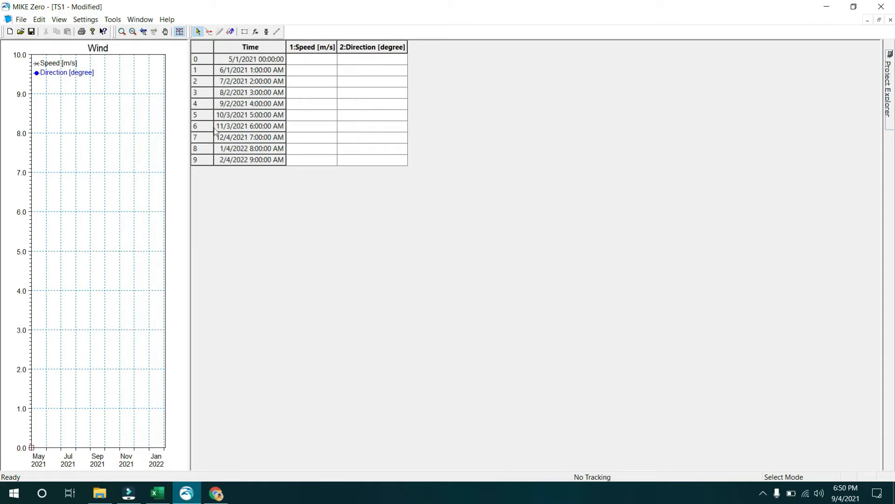
- Open the file properties of the wind time series and select the day part of its time step
left_click(39, 19)
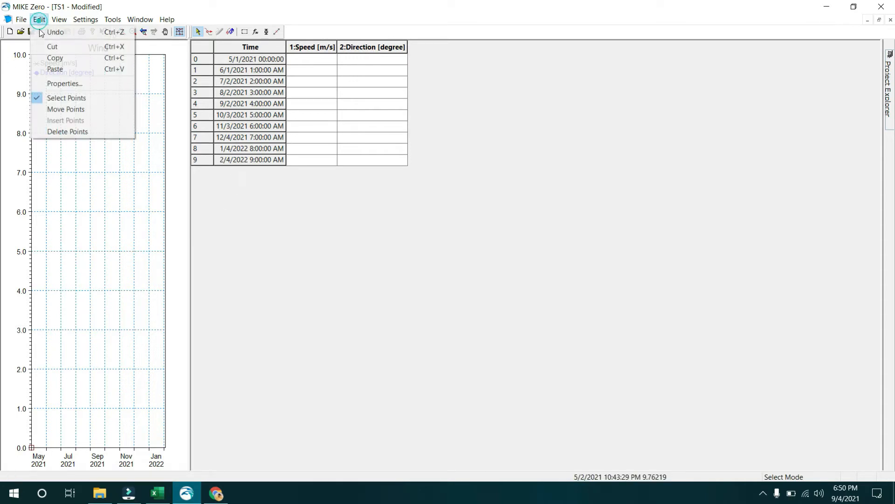
left_click(53, 83)
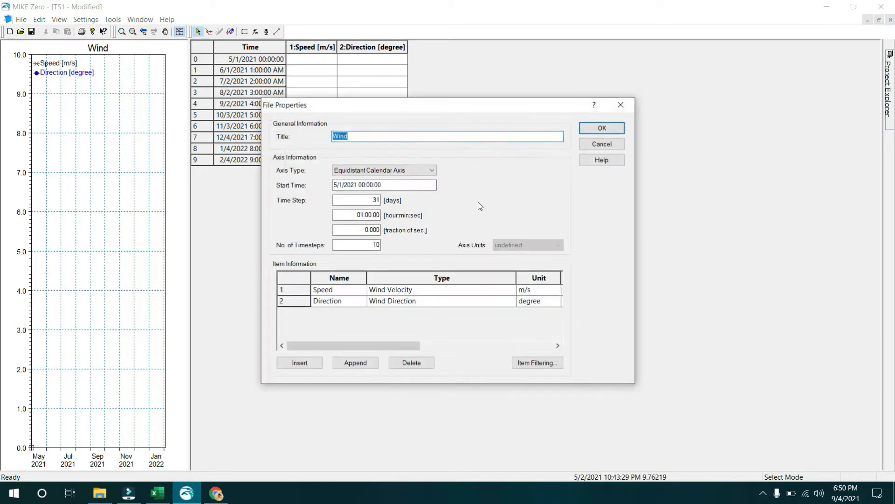
double_click(370, 199)
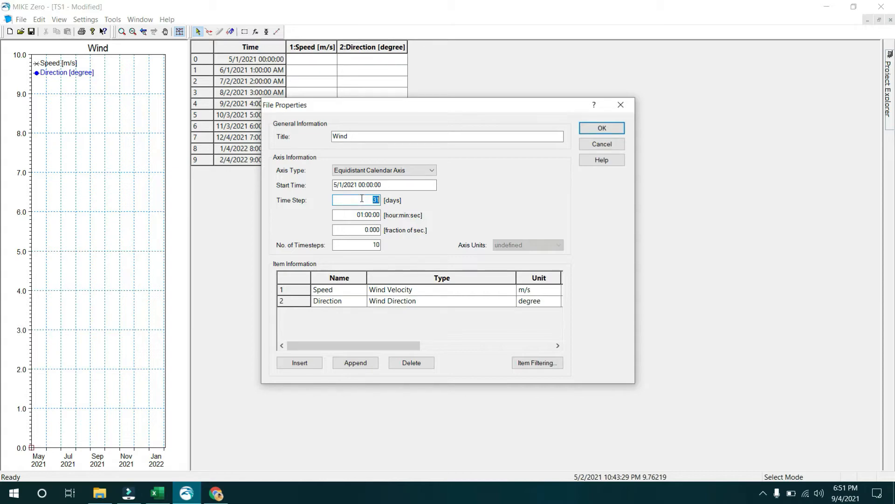
- Switch to Excel, check how the dates and hours progress from day to day in DataAngin.xls, and return to MIKE Zero
key("alt+Tab")
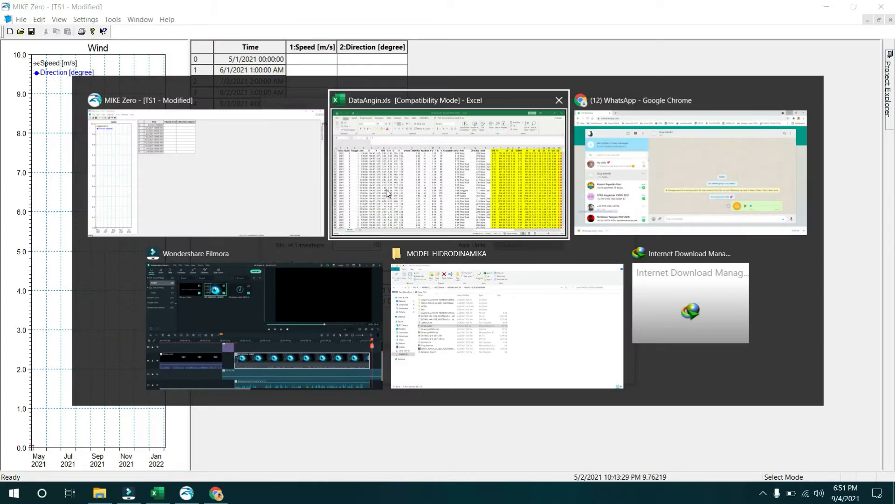
scroll(107, 245, "down", 6)
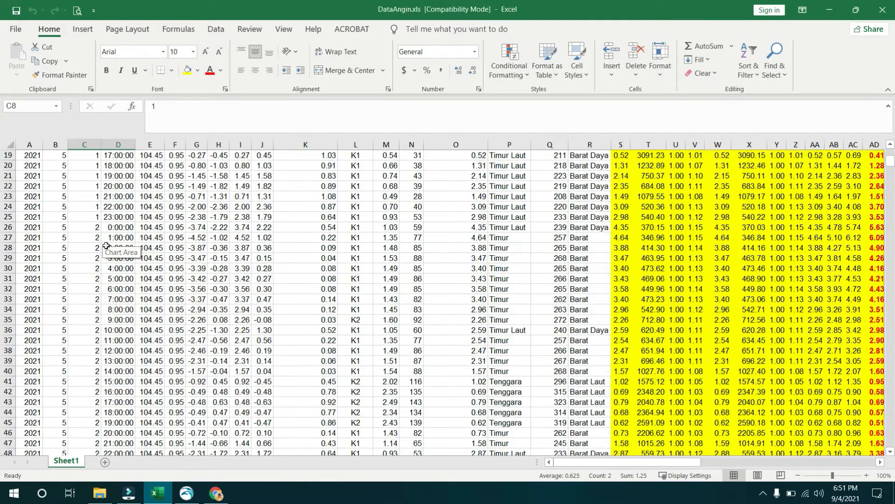
scroll(71, 261, "down", 7)
left_click(72, 258)
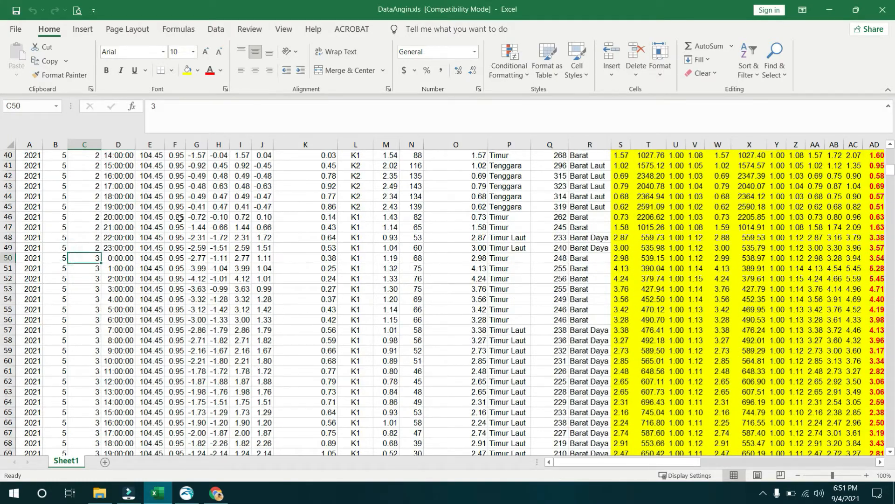
key("alt+Tab")
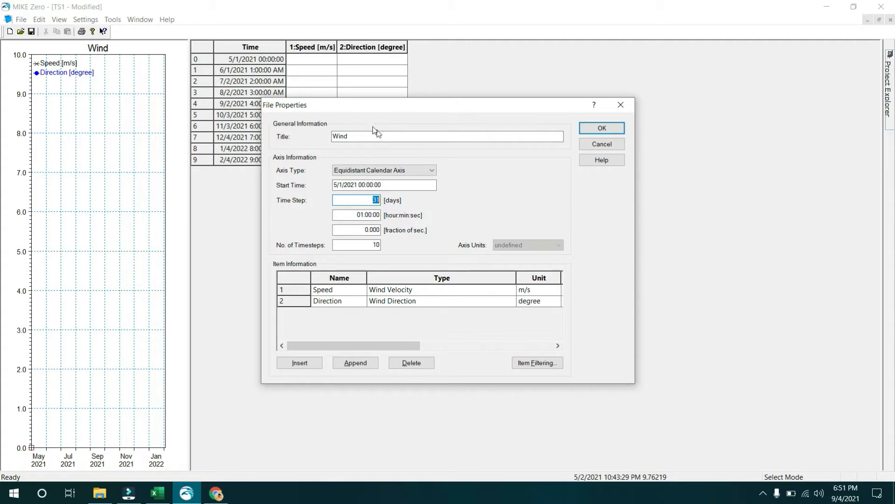
- Set the day part of the time step to 0 in the file properties
double_click(362, 199)
type("0")
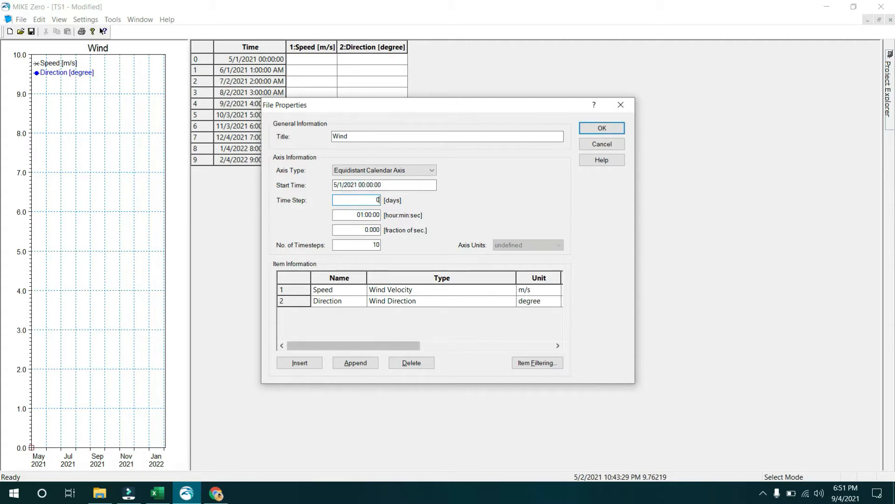
left_click(362, 215)
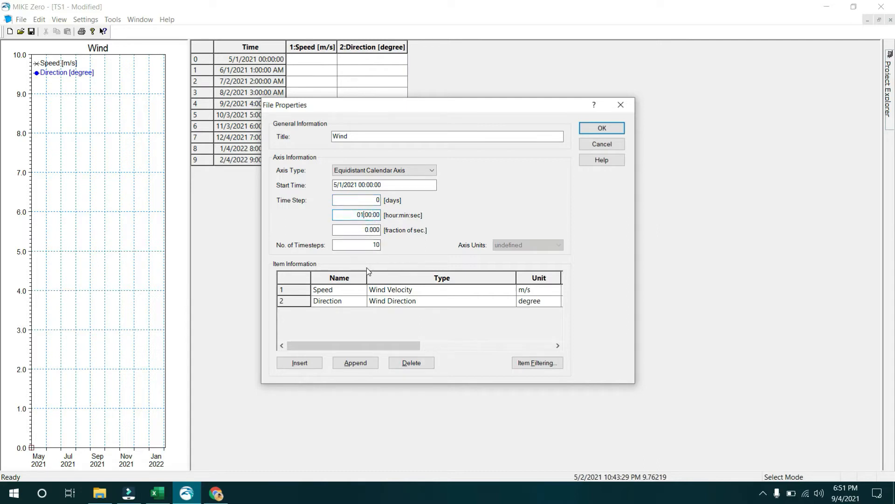
- Count the data rows of the Tahun column in Excel and set the number of timesteps in MIKE Zero to 744
double_click(368, 244)
left_click(157, 493)
left_click(28, 256)
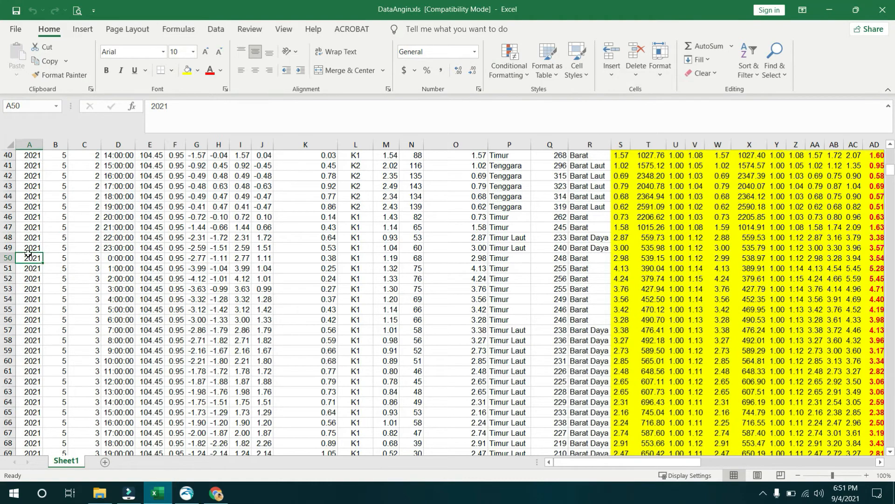
key("ctrl+Up")
key("Down")
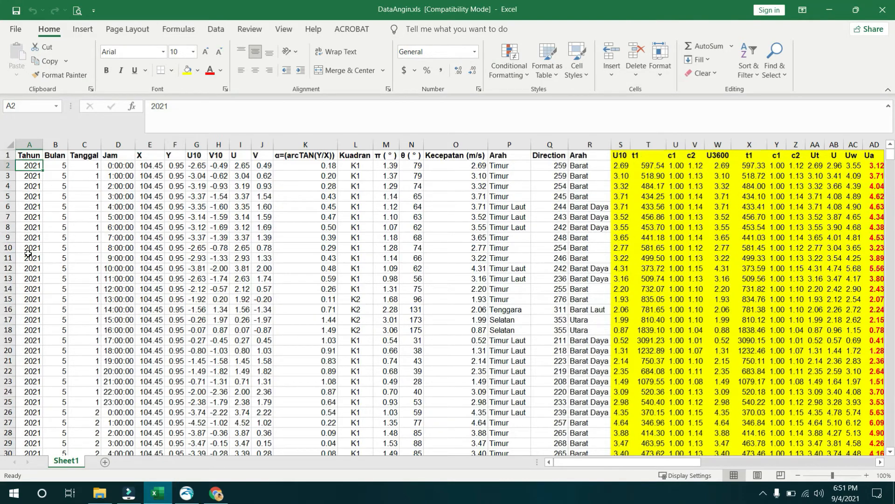
key("ctrl+shift+Down")
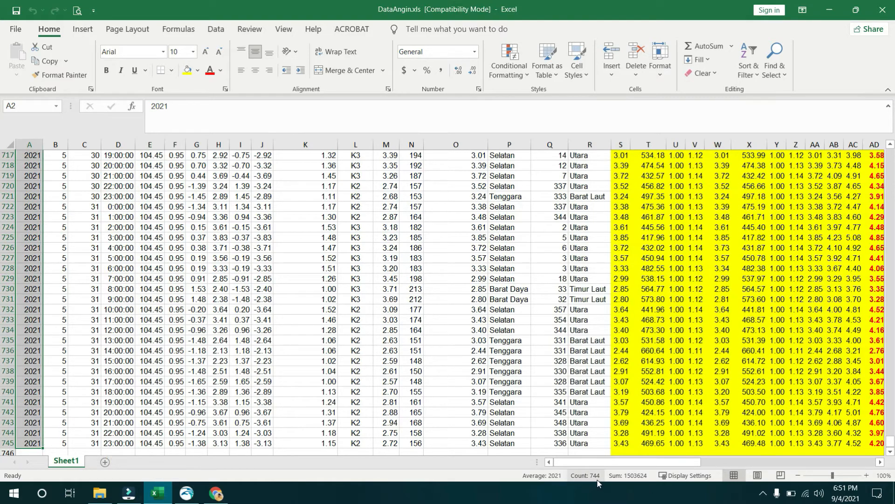
left_click(572, 426)
key("alt+Tab")
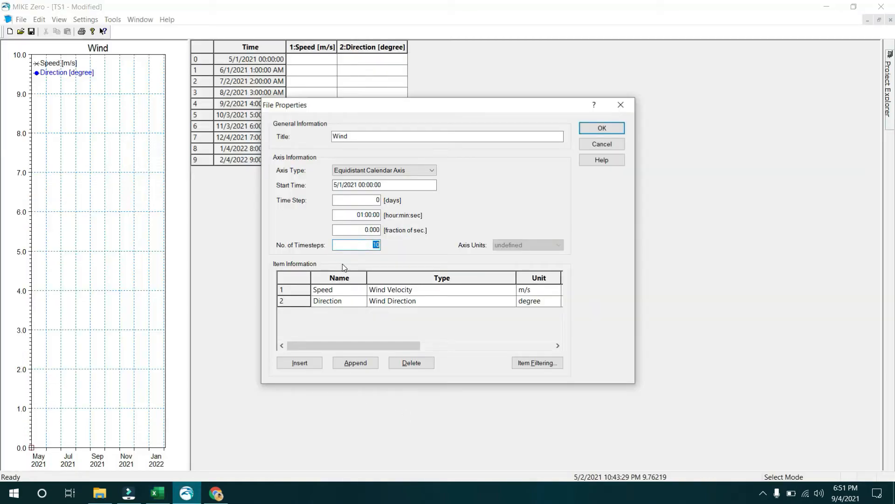
type("744")
- Rename the wind velocity item from Speed to Kecepatan
left_click(345, 289)
left_click(344, 289)
type("Kecepatan")
key("Down")
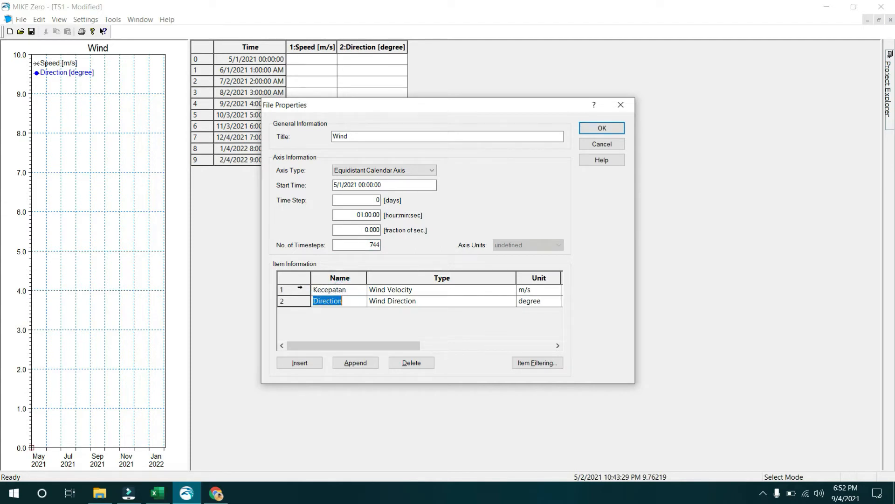
- Rename the wind direction item to Arah, keep the wind velocity unit at m/s, and apply the file properties
type("Arah")
left_click(555, 291)
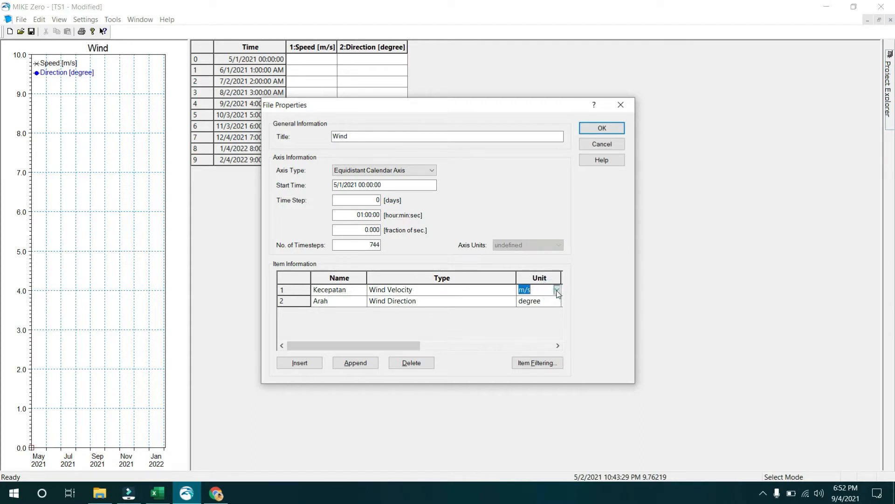
left_click(556, 290)
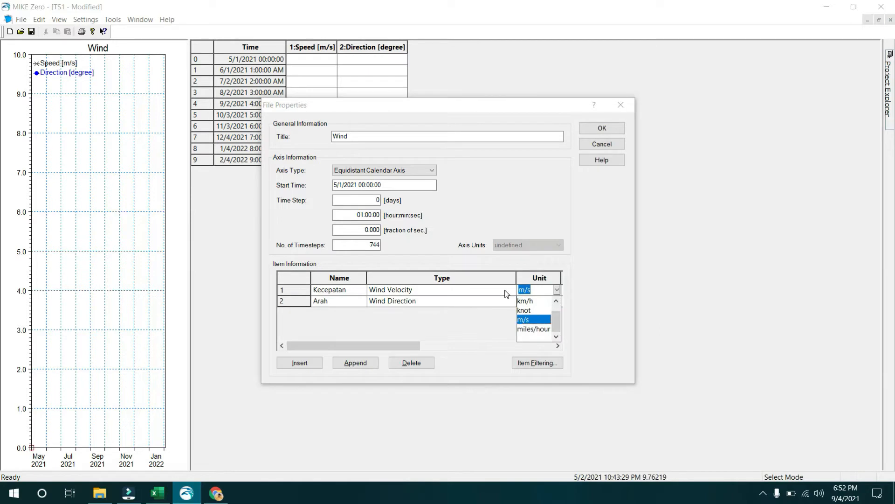
left_click(516, 267)
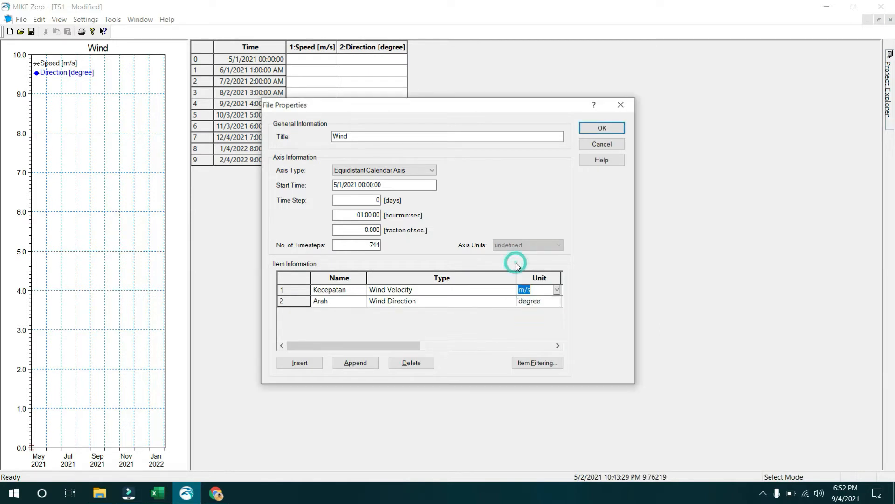
left_click(602, 128)
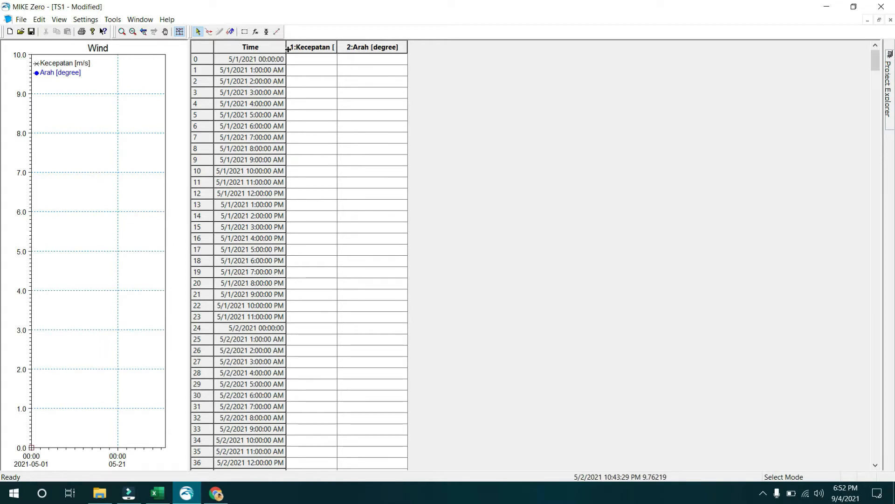
- Widen the Time column of the time series table
left_click_drag(286, 48, 406, 65)
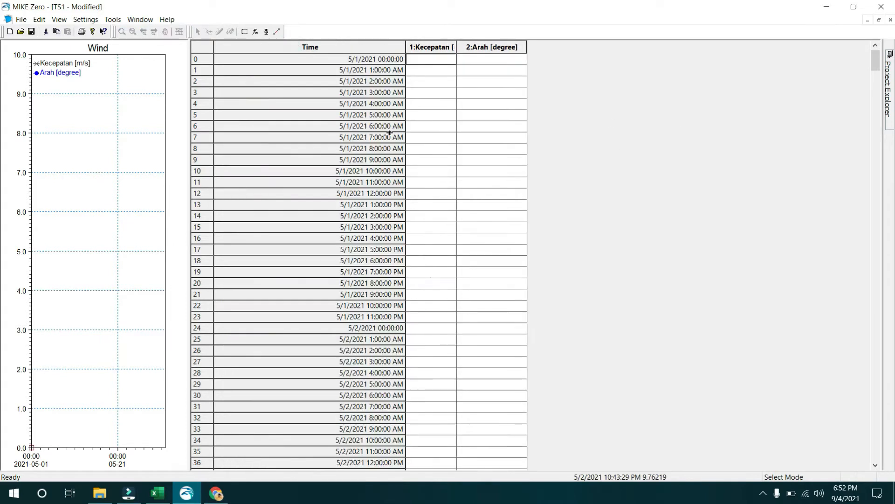
left_click(363, 60)
left_click(363, 82)
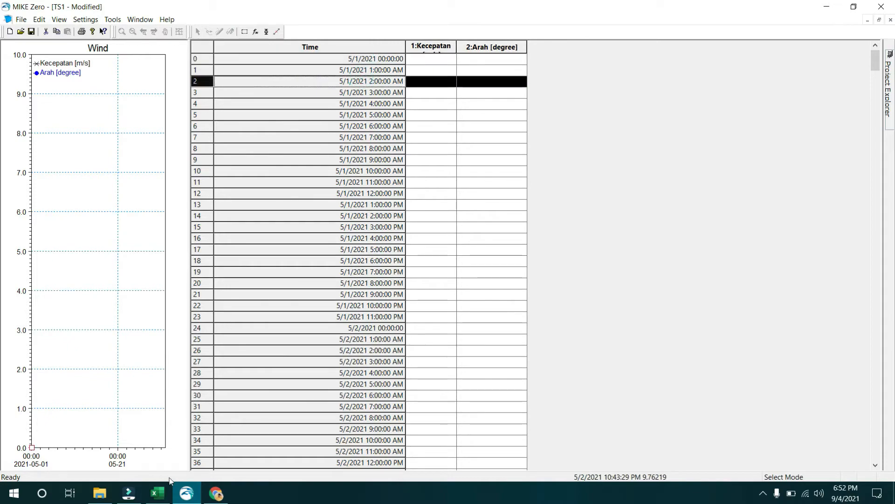
- Check the dates and hours in DataAngin.xls in Excel against the last and first timesteps of the MIKE Zero table
left_click(158, 493)
scroll(84, 289, "up", 20)
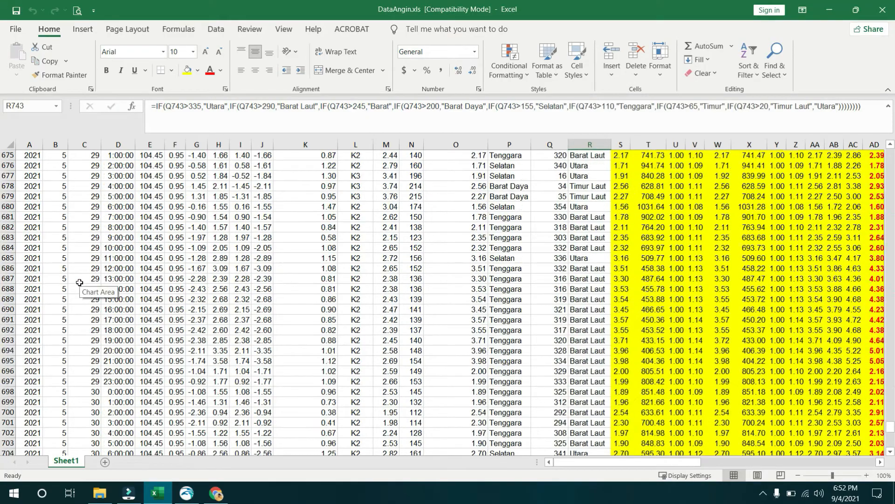
left_click(105, 217)
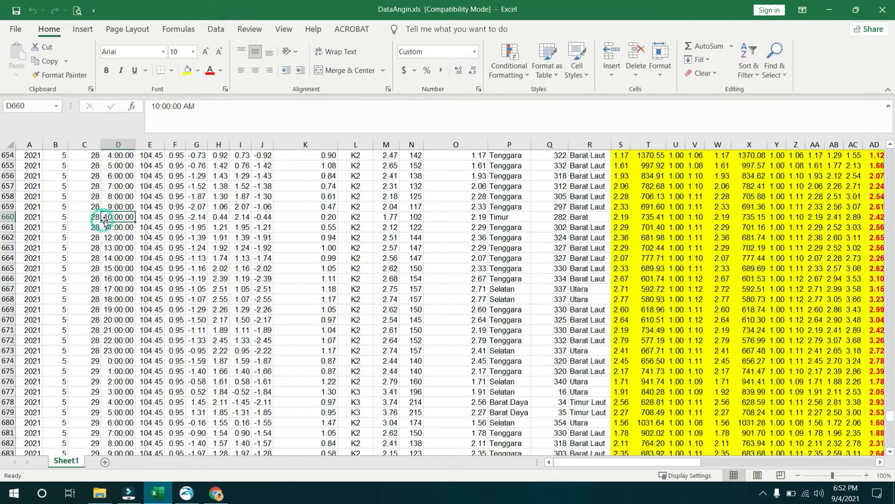
left_click(186, 493)
left_click_drag(869, 64, 857, 456)
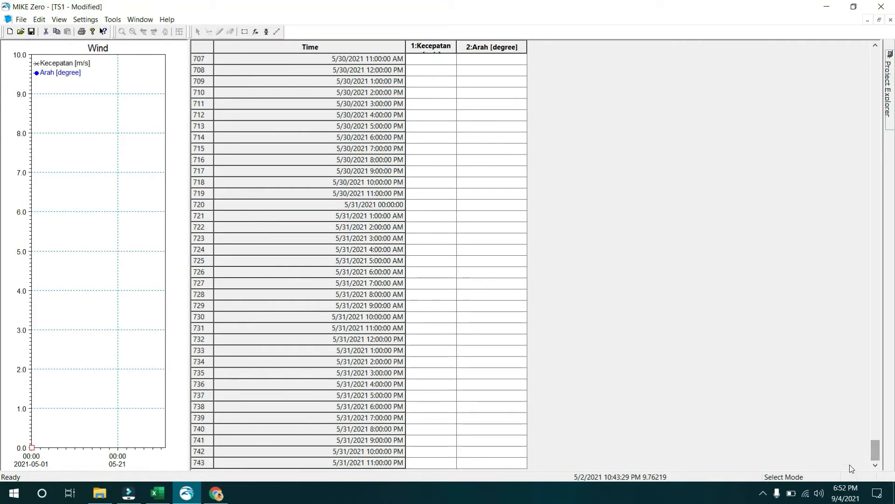
left_click(277, 463)
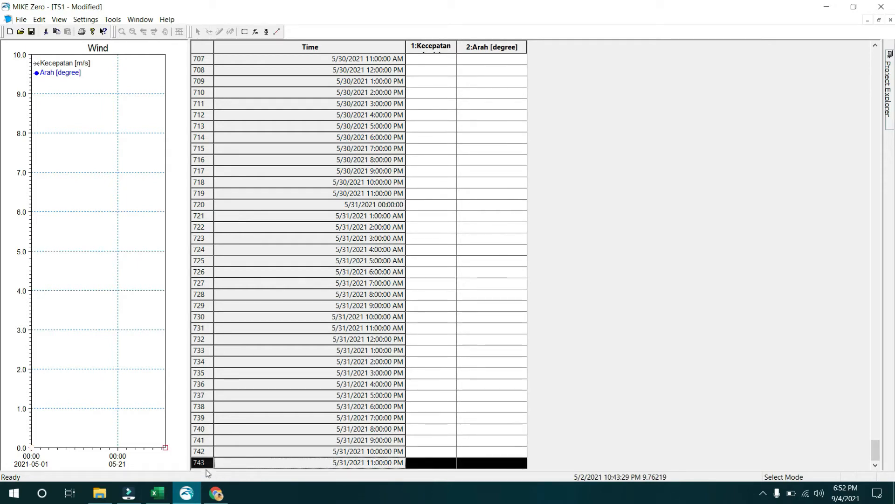
left_click_drag(876, 450, 864, 46)
left_click(201, 58)
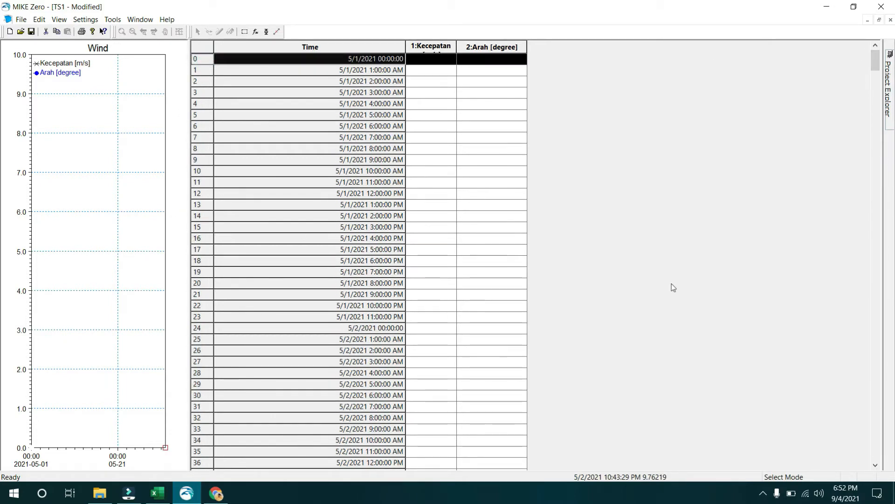
- Increase the table's header row height to fit the item names with units, and widen the plot area beside the table
left_click(700, 248)
left_click(521, 126)
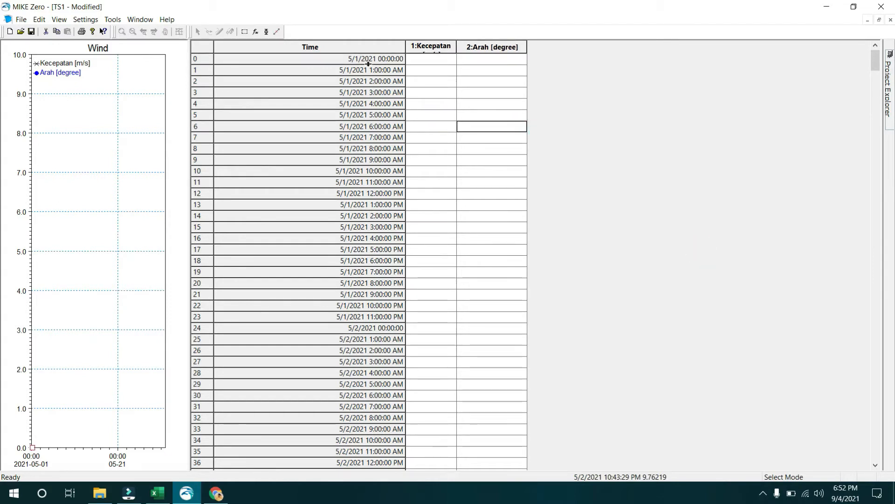
left_click_drag(369, 53, 369, 66)
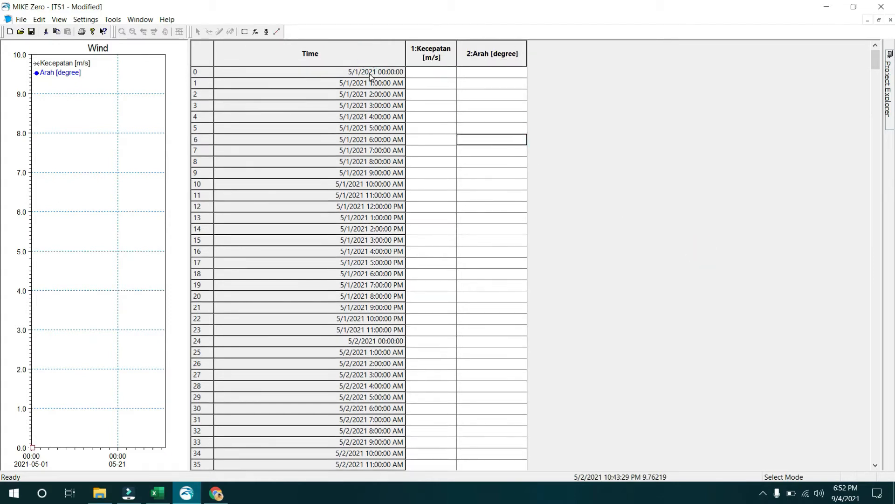
left_click_drag(188, 87, 533, 110)
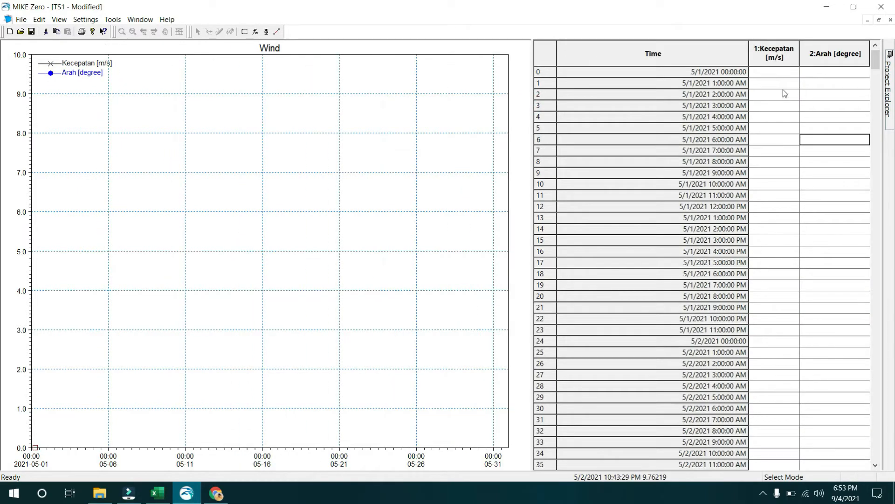
left_click(795, 81)
left_click(797, 227)
left_click(849, 218)
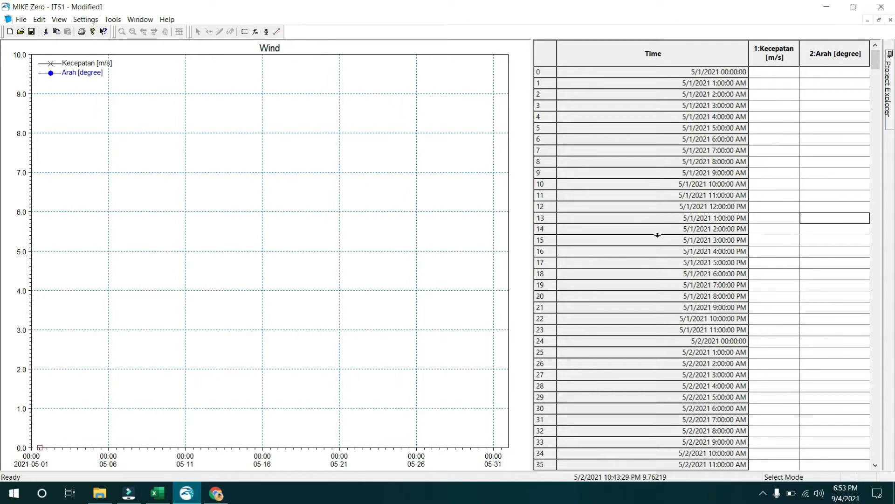
left_click(157, 498)
left_click(803, 9)
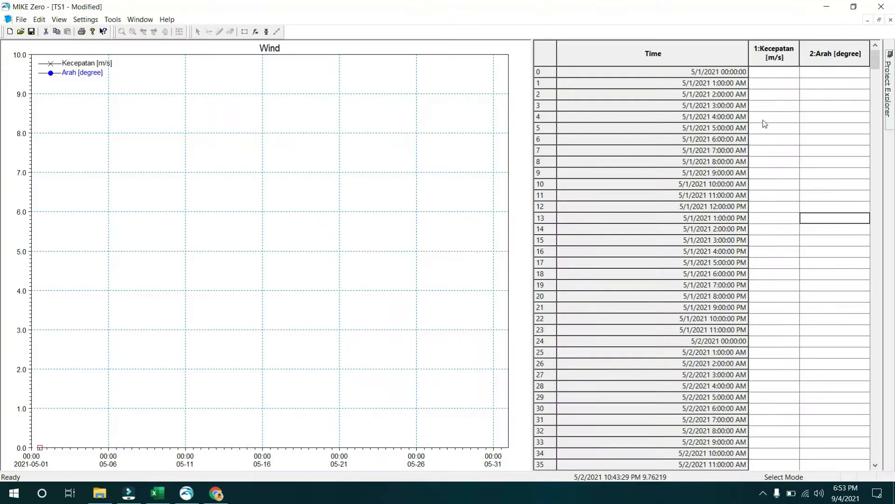
- Switch to Excel and copy all values of the Ua column in DataAngin.xls, from AD2 down to the last data row
key("alt+Tab")
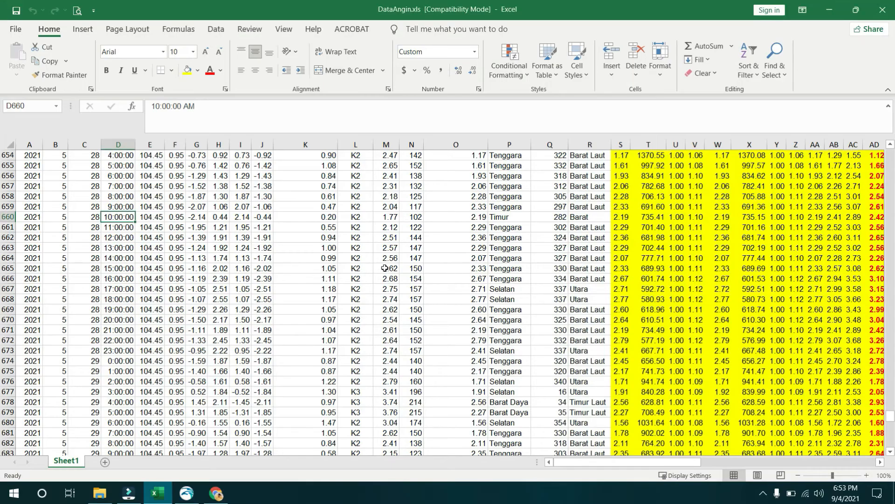
scroll(385, 269, "up", 7)
left_click(385, 268)
key("ctrl+Right")
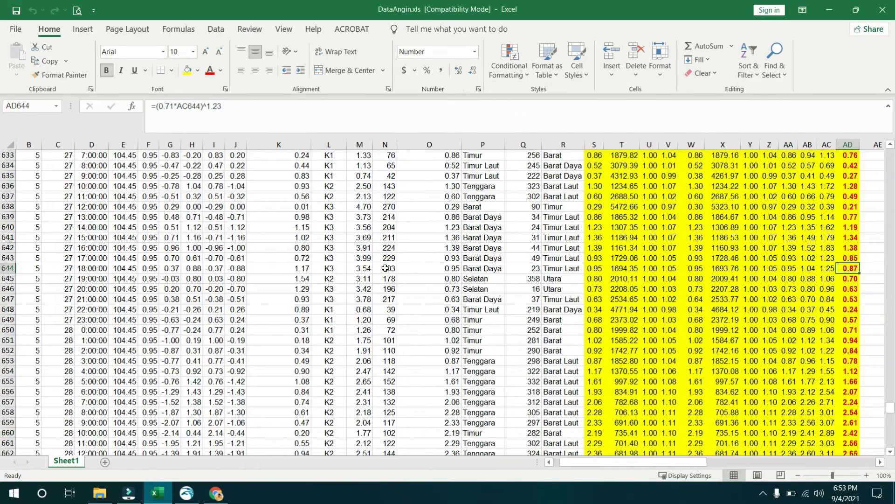
key("ctrl+Up")
key("Down")
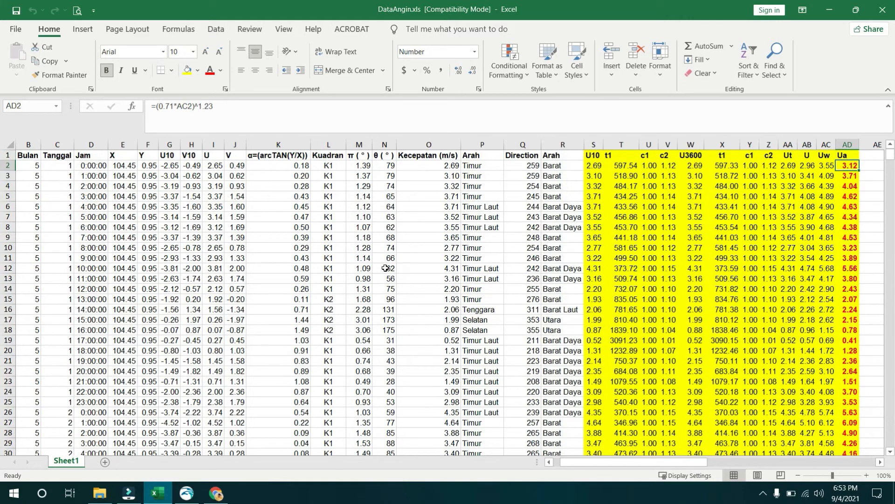
key("ctrl+shift+Down")
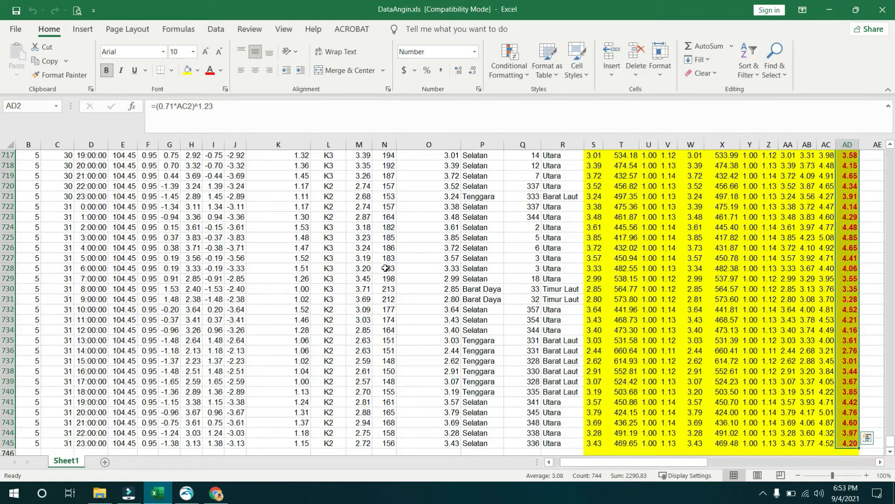
key("ctrl+c")
scroll(400, 345, "down", 2)
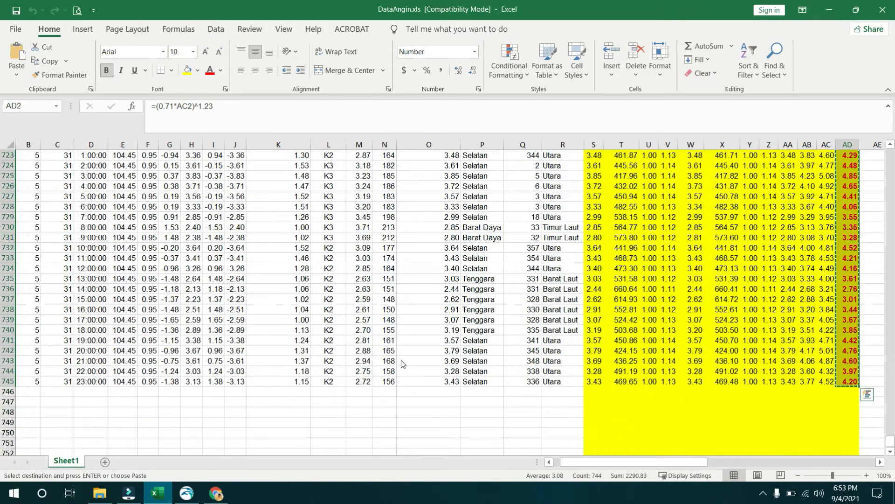
- Return to MIKE Zero and paste the copied Ua values into the Kecepatan column
key("alt+Tab")
left_click(767, 55)
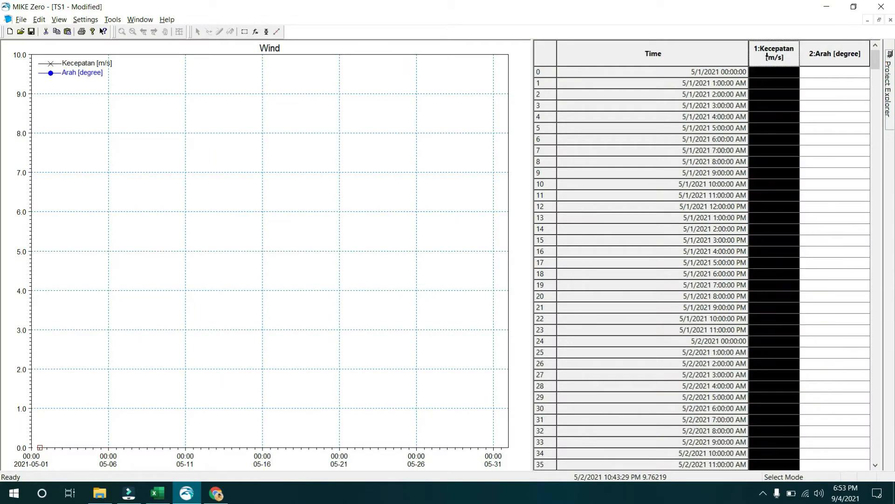
key("ctrl+v")
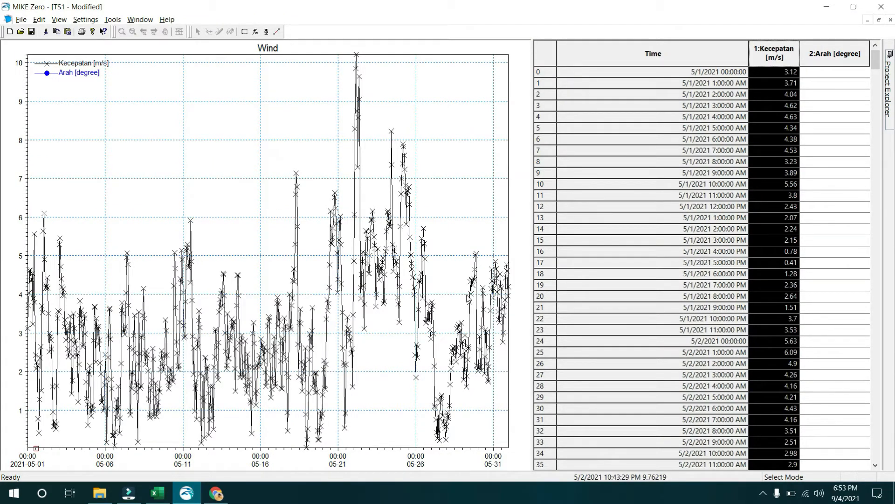
- Switch to Excel, compare the θ (°) and Direction columns, and copy all θ (°) values from N2 down to the last data row
key("alt+Tab")
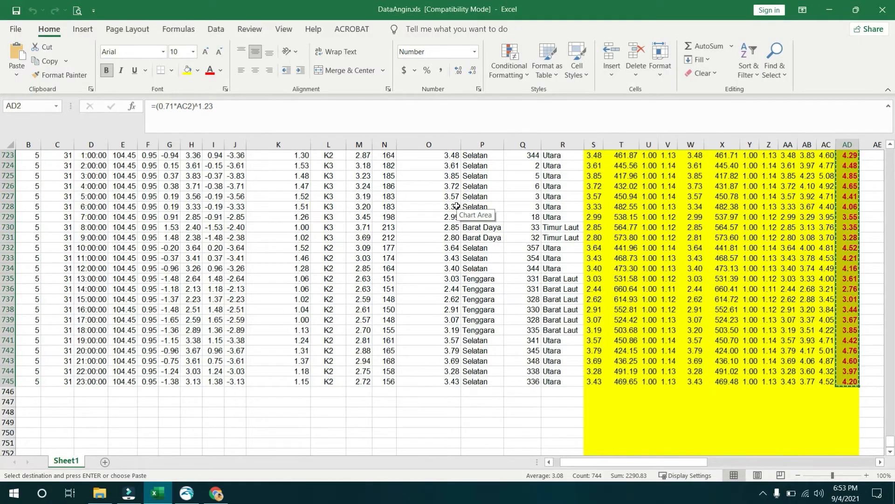
key("Up")
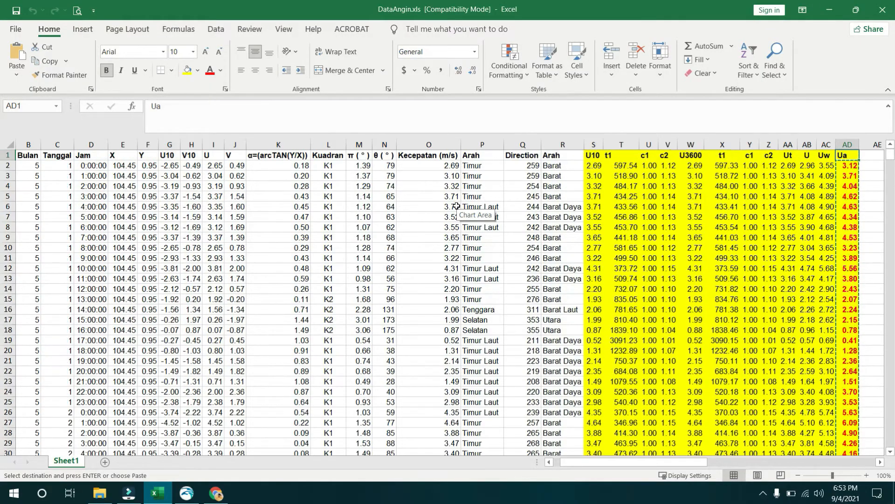
left_click(387, 167)
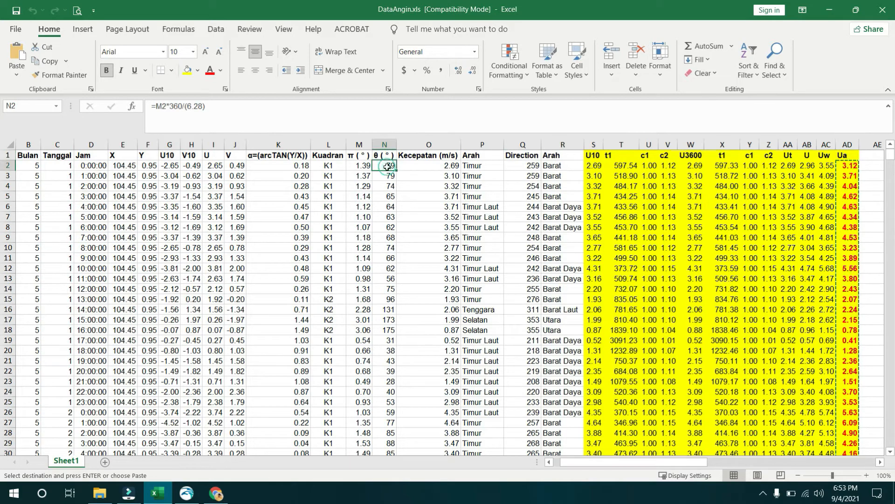
left_click(384, 207)
left_click(521, 167)
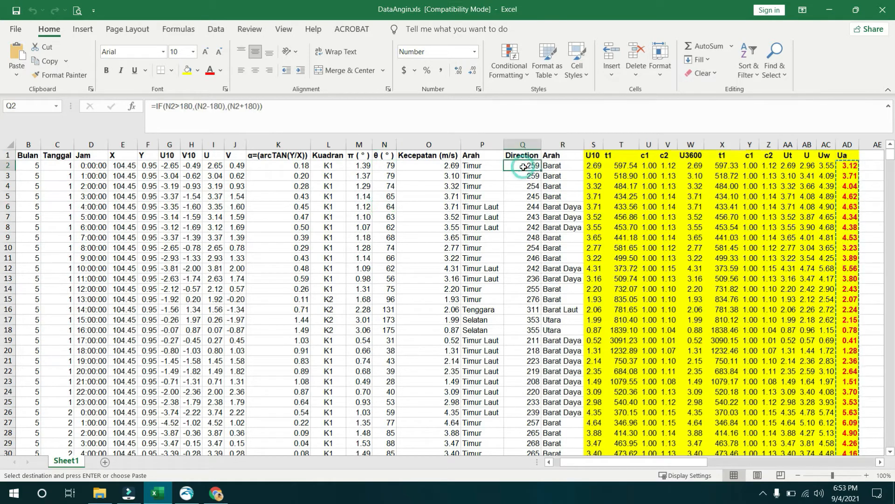
left_click(392, 175)
left_click(391, 166)
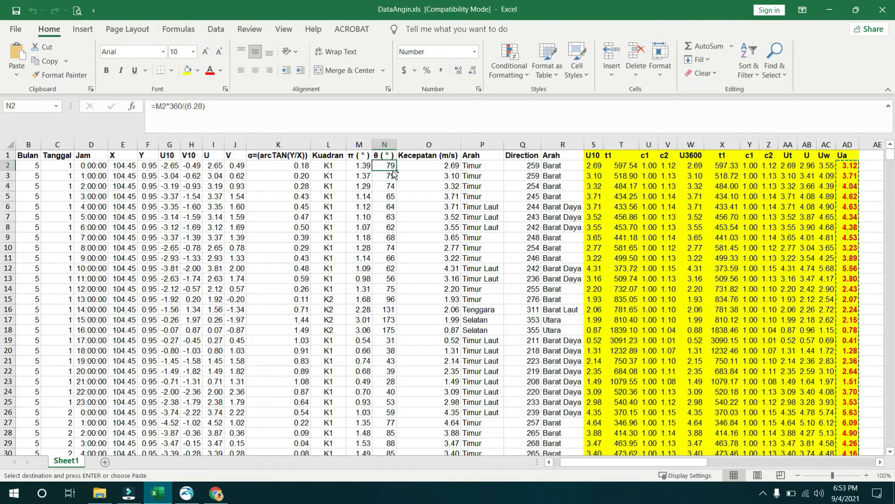
key("ctrl+shift+Down")
key("ctrl+c")
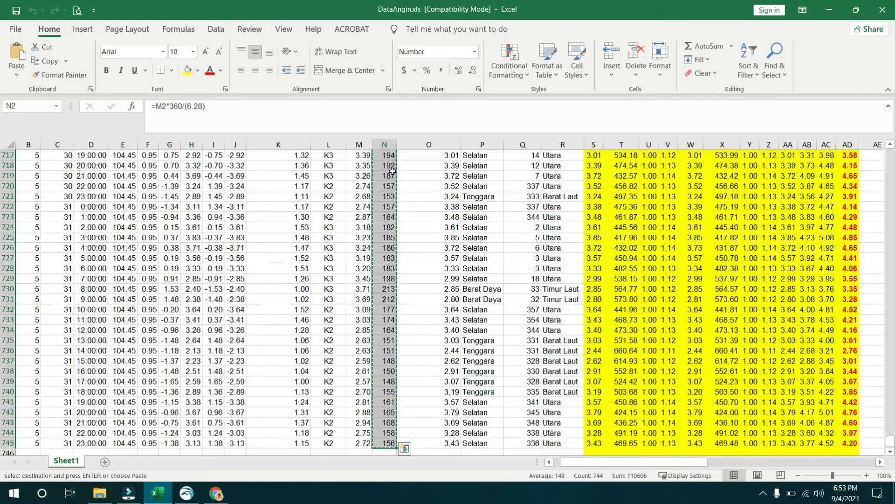
- Return to MIKE Zero and paste the copied θ (°) values into the Arah column
key("alt+Tab")
left_click(839, 49)
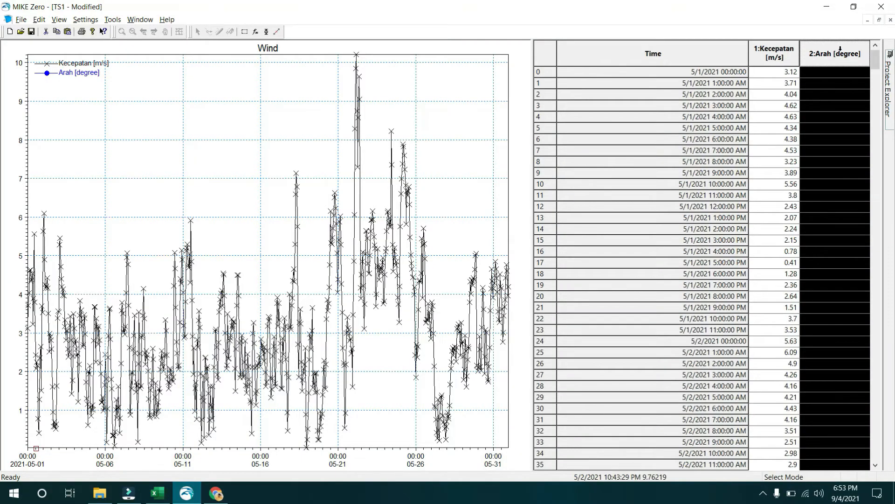
key("ctrl+v")
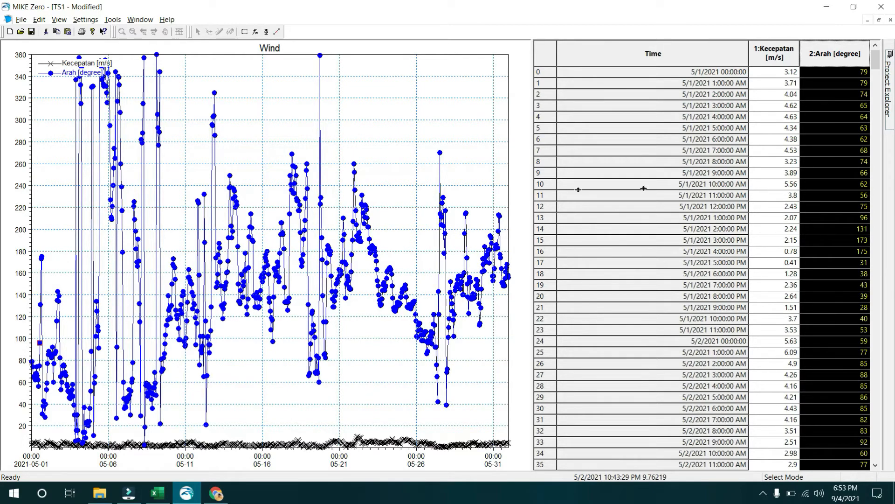
- Start saving the time series and browse to the PEKERJAAN\LATIHAN MODUL\MODEL HIDRODINAMIKA\MODEL\DFS0 folder on drive D: as the destination
key("ctrl+s")
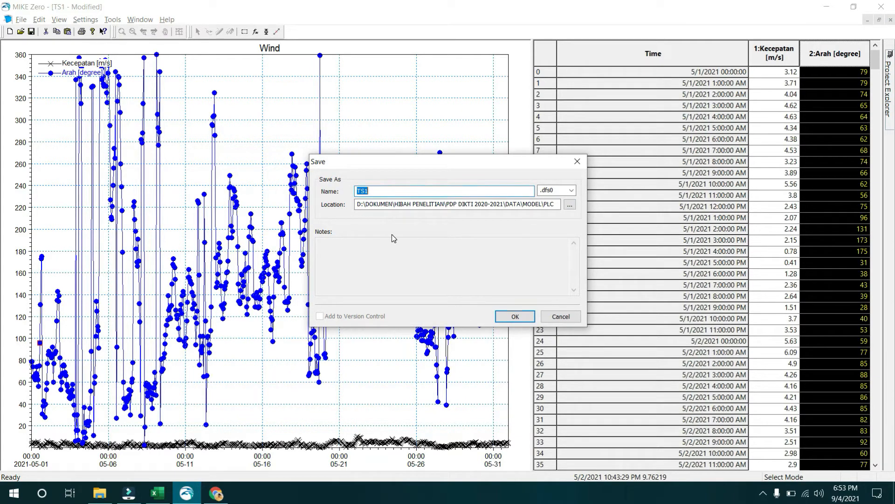
left_click(558, 315)
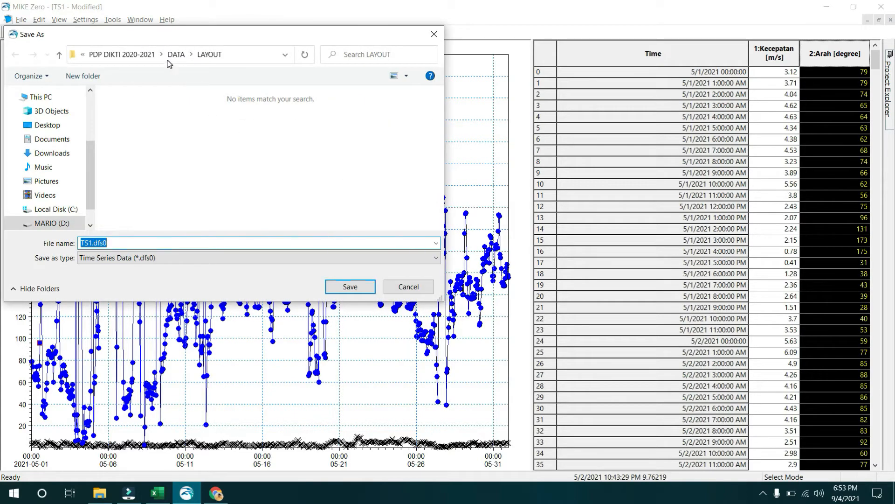
left_click(54, 222)
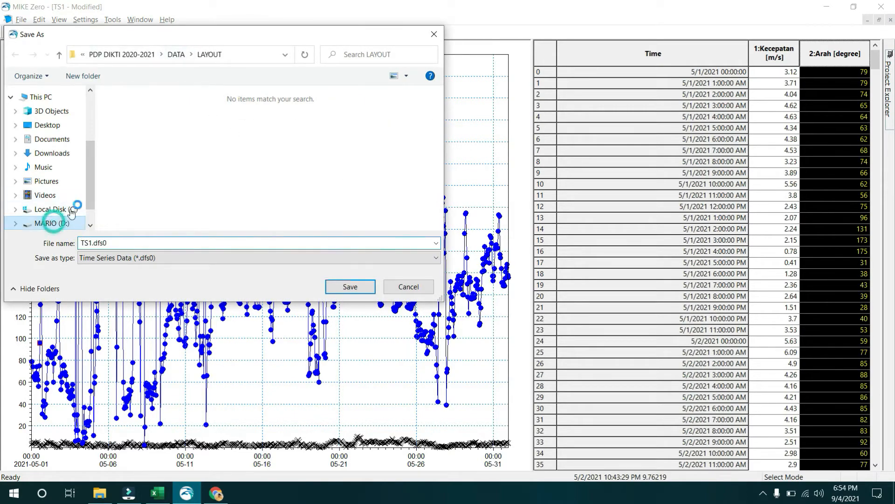
double_click(149, 124)
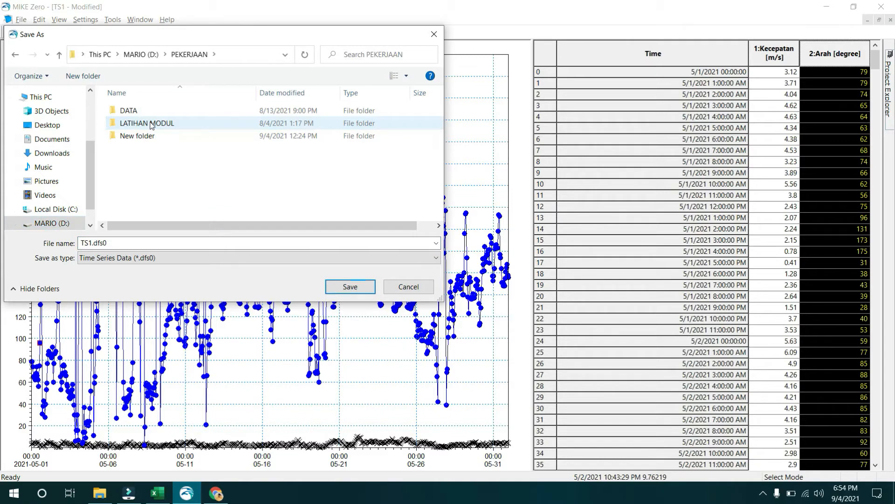
double_click(150, 124)
left_click(202, 128)
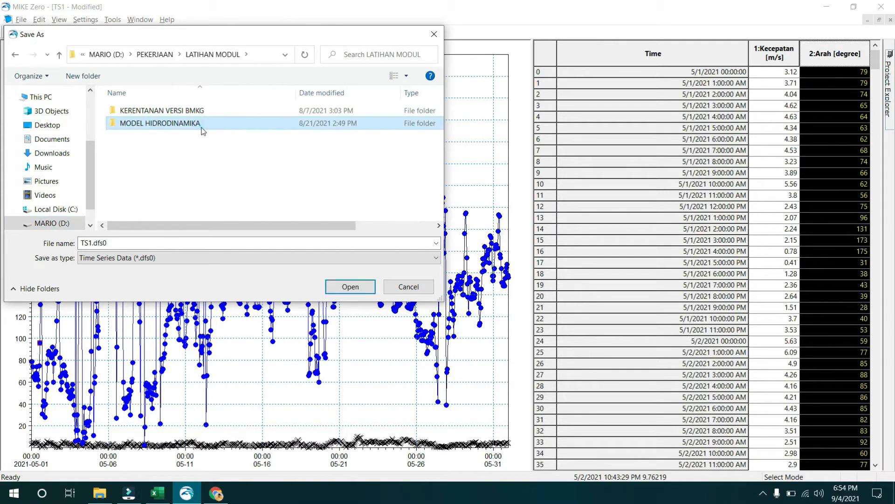
double_click(202, 129)
left_click(253, 243)
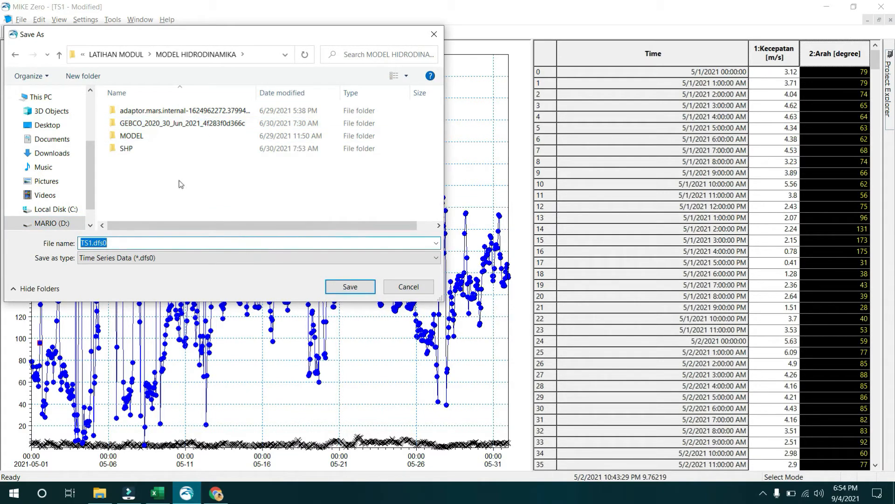
left_click(133, 136)
double_click(133, 135)
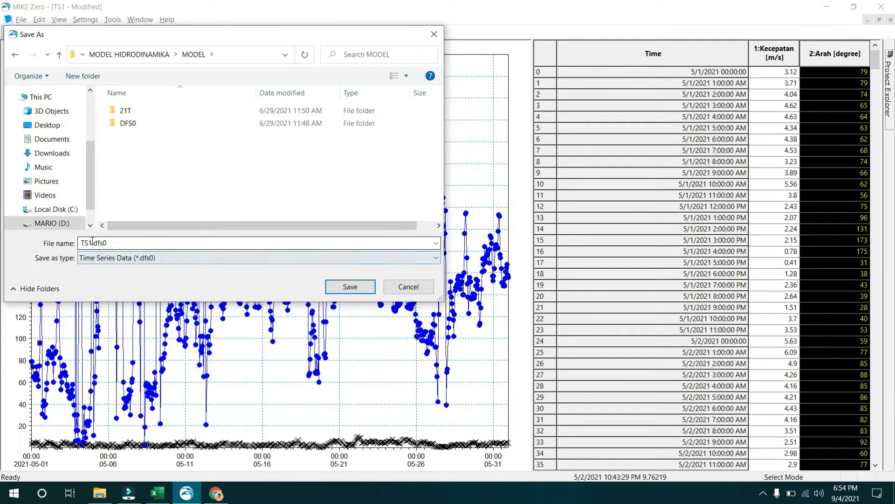
left_click(135, 124)
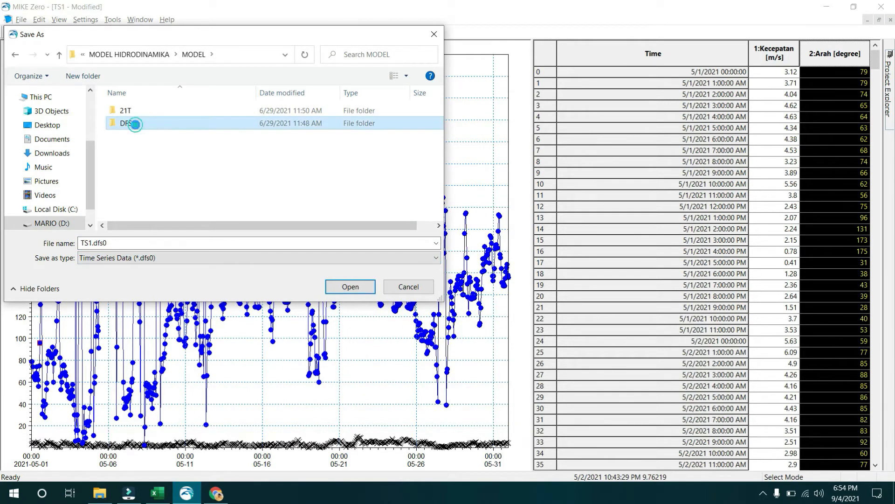
double_click(135, 123)
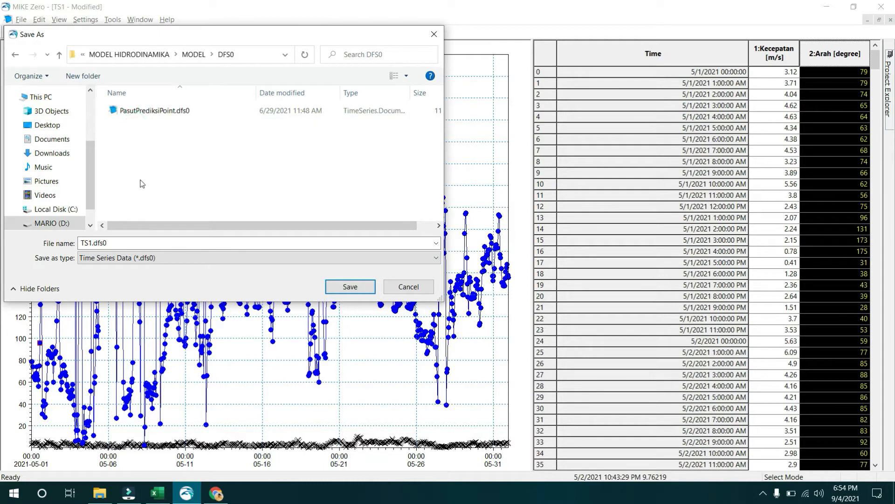
- Name the time series file DataAngin and save it in the DFS0 folder
double_click(121, 243)
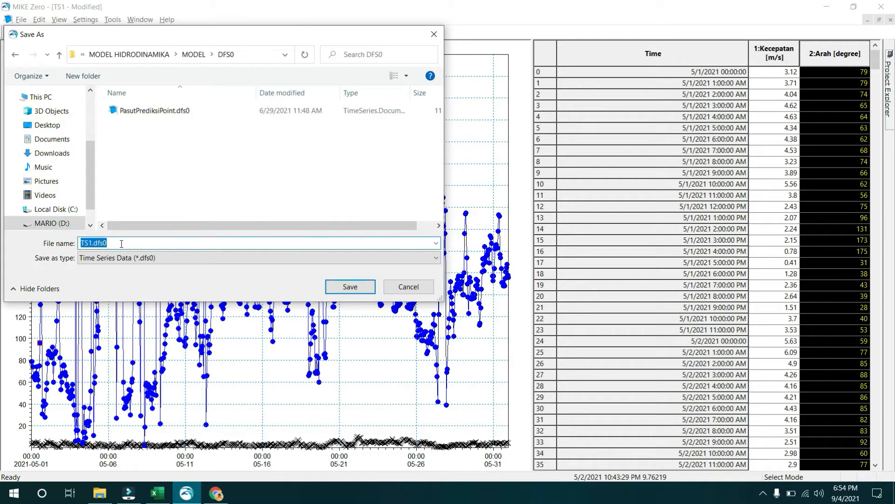
type("DataAngin")
key("Return")
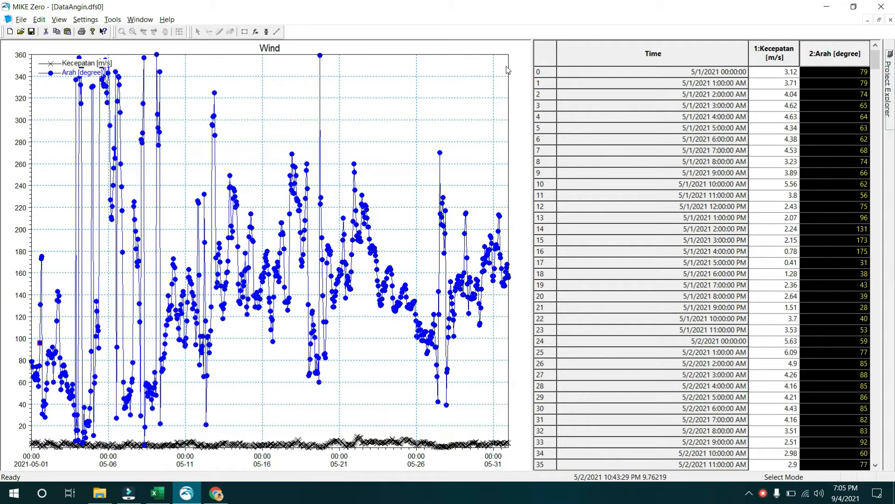
- Close the wind time series and create a new Plot Composer (.plc) document
left_click(891, 20)
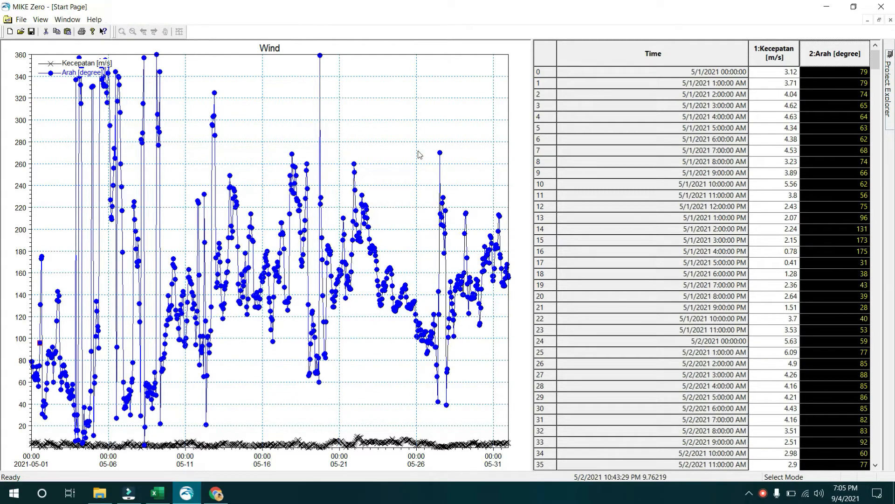
left_click(10, 31)
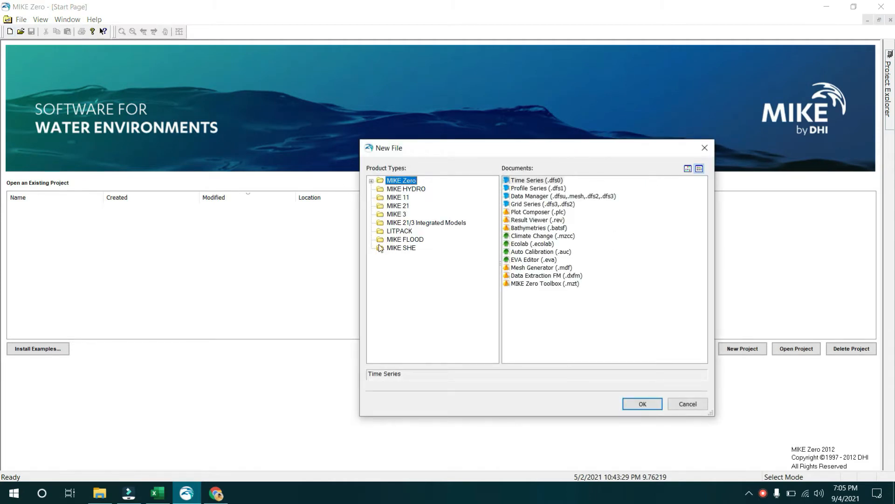
left_click(527, 214)
double_click(526, 213)
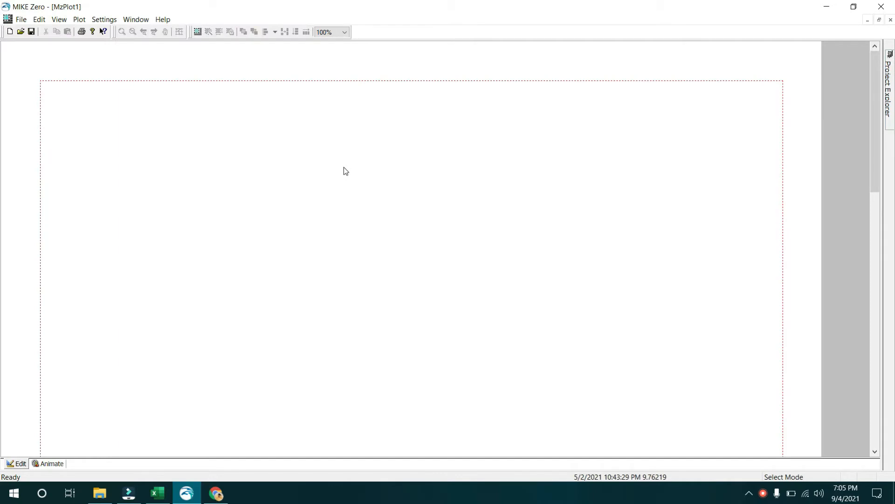
- Insert a Rose Plot from Advanced Graphics into the blank plot page as a single maximized plot
double_click(344, 167)
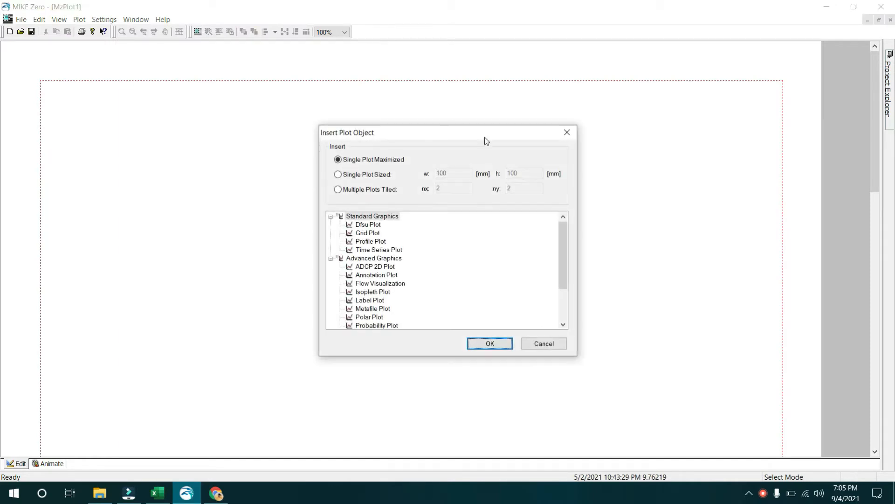
left_click(567, 132)
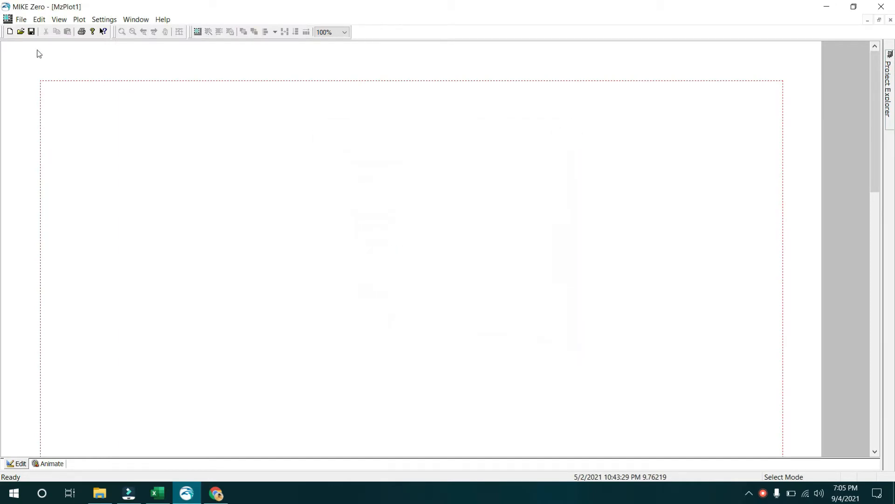
left_click(80, 20)
left_click(93, 32)
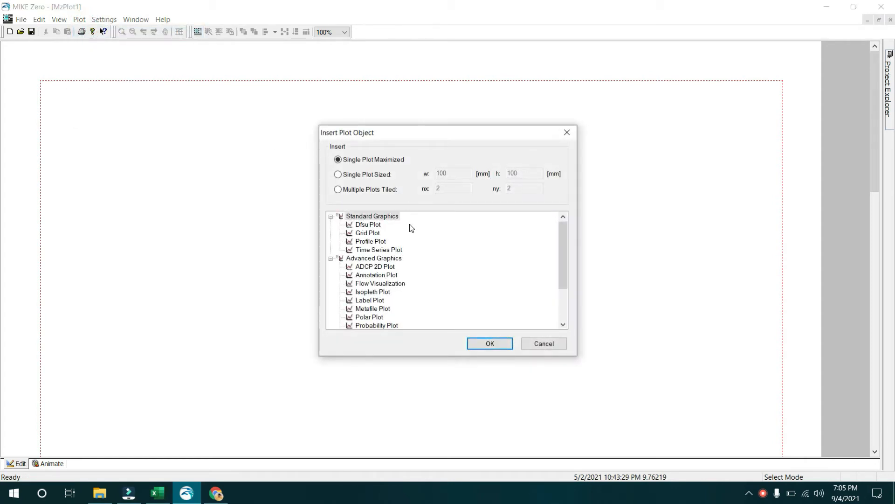
left_click(400, 250)
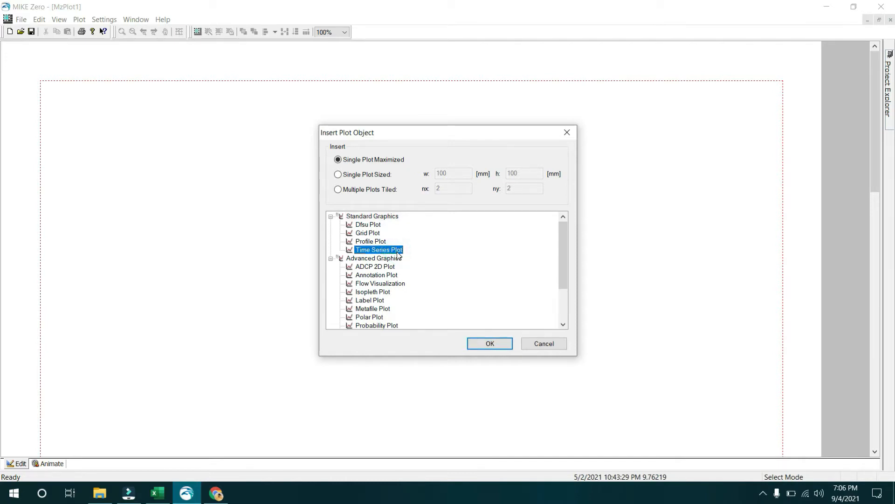
scroll(420, 277, "down", 3)
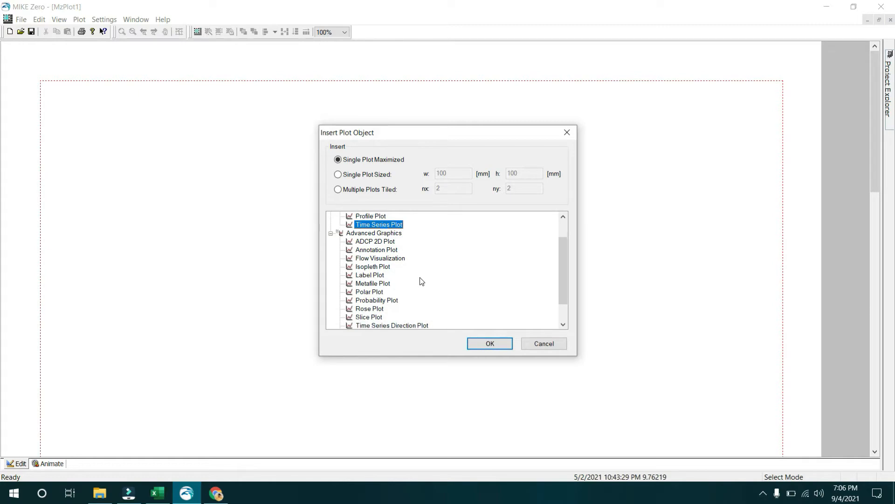
scroll(422, 282, "down", 1)
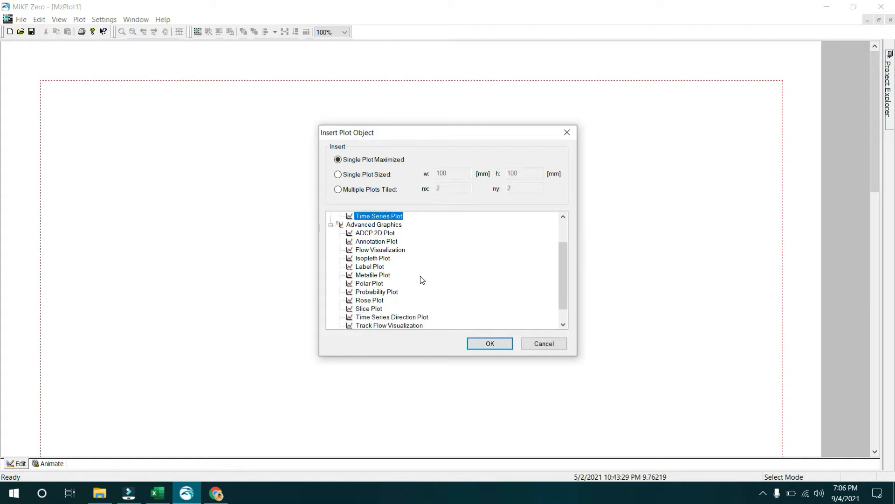
double_click(368, 300)
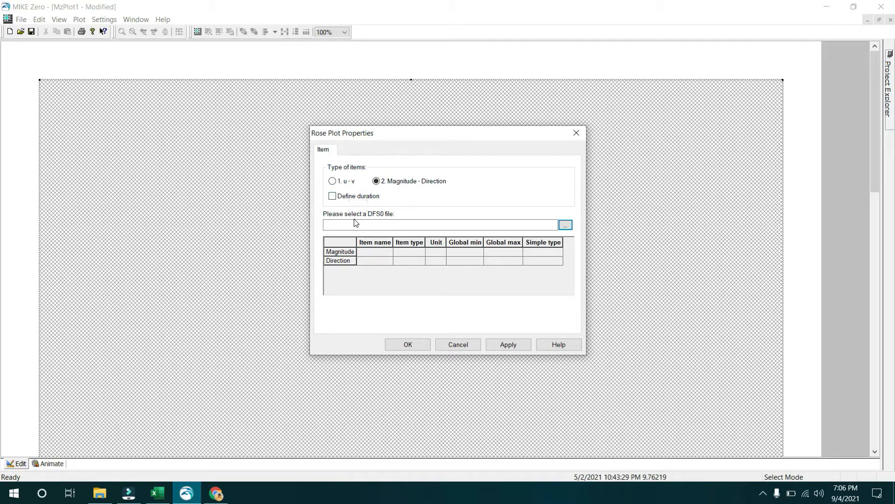
- Try the u - v item type for the rose plot and examine the U and V columns of DataAngin.xls in Excel
left_click(346, 181)
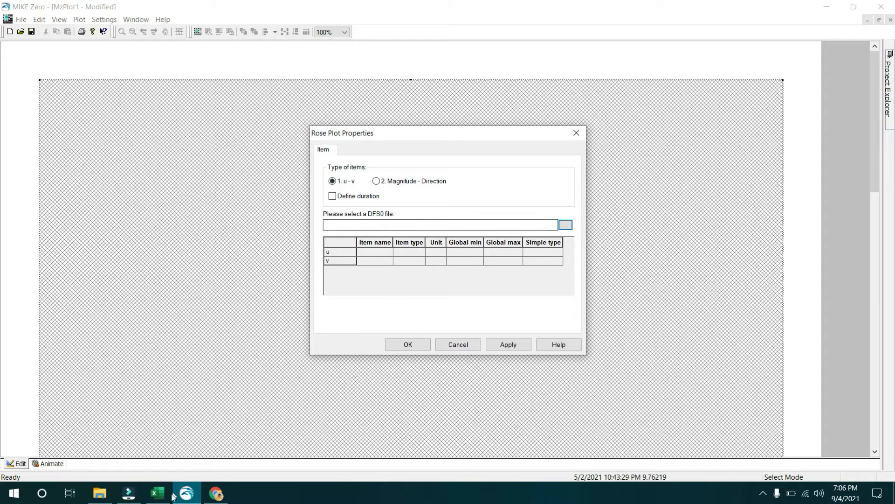
left_click(158, 493)
scroll(264, 266, "up", 18)
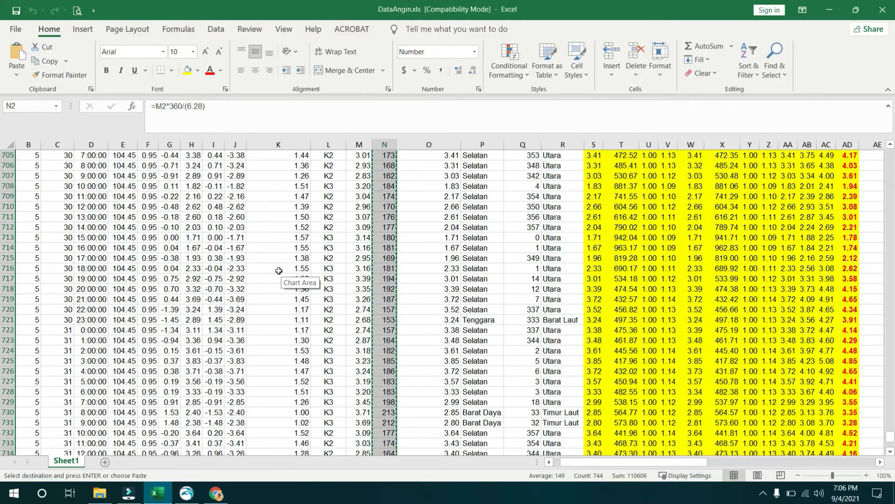
scroll(280, 266, "up", 3)
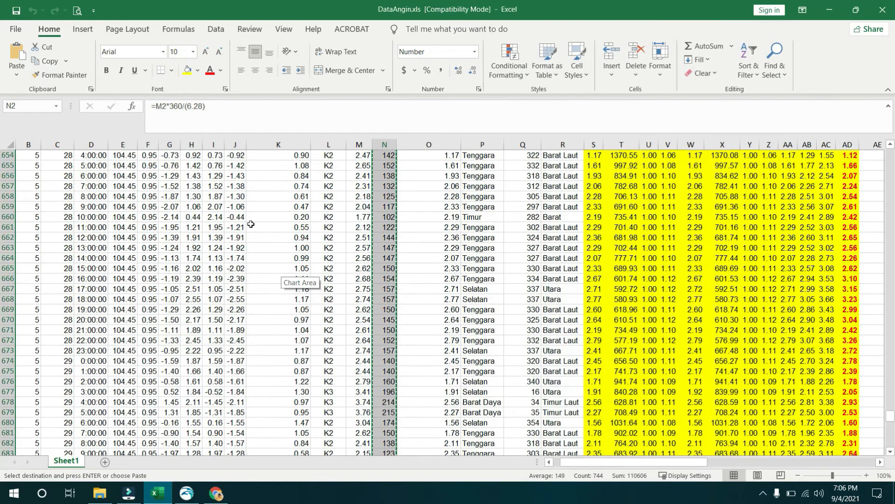
left_click(329, 228)
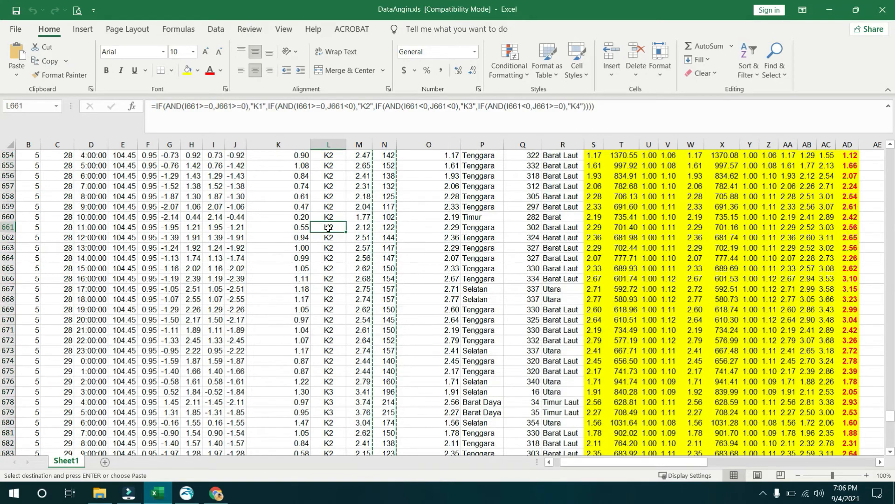
key("ctrl+Up")
left_click(213, 176)
left_click(235, 176)
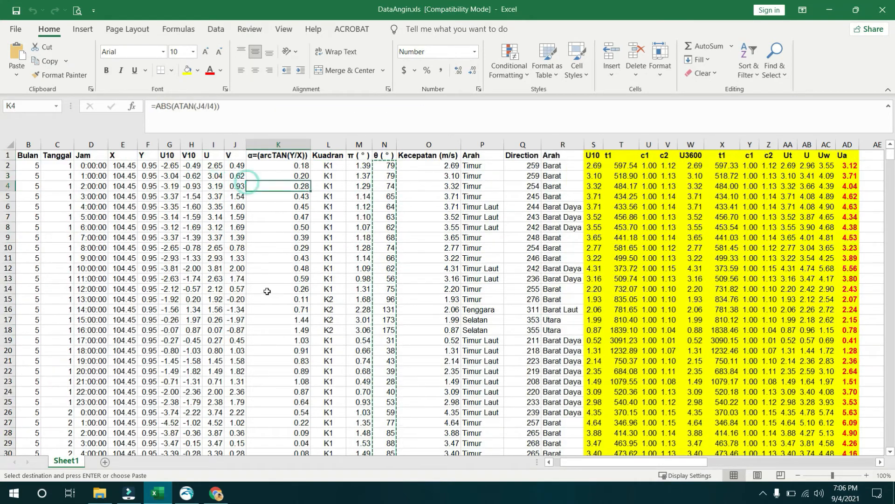
left_click_drag(213, 289, 236, 289)
left_click(236, 350)
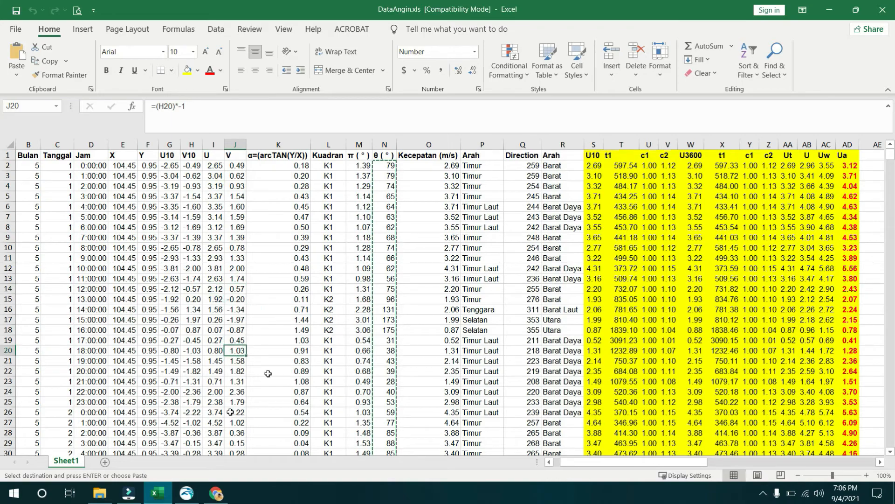
left_click(828, 10)
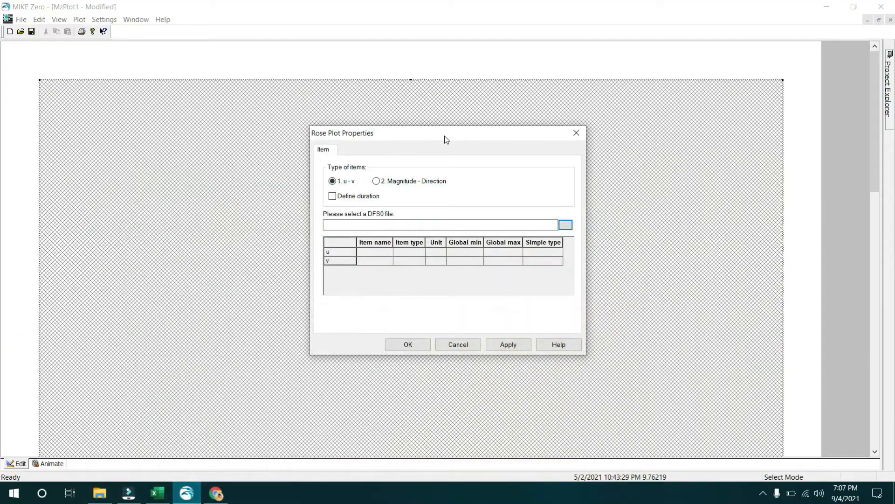
- Set the rose plot's item type to Magnitude - Direction and browse for its data file in D:\PEKERJAAN\LATIHAN MODUL\MODEL HIDRODINAMIKA\MODEL\DFS0
left_click(407, 183)
left_click(565, 224)
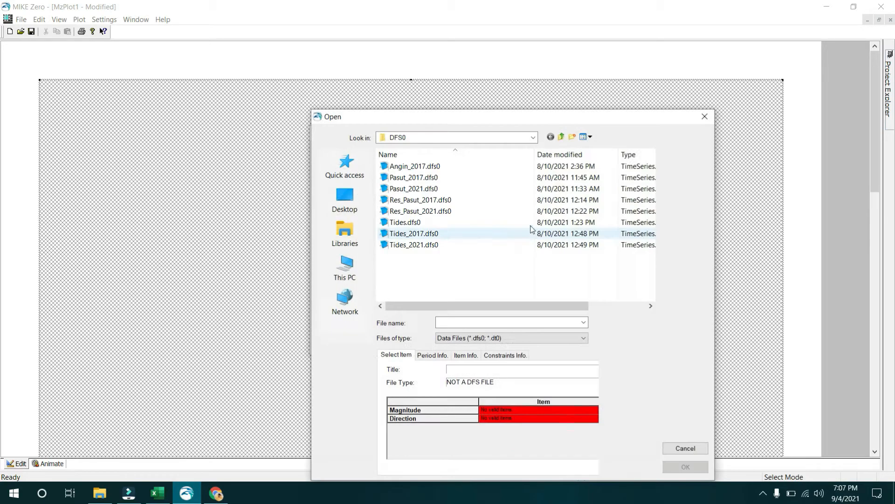
left_click(508, 137)
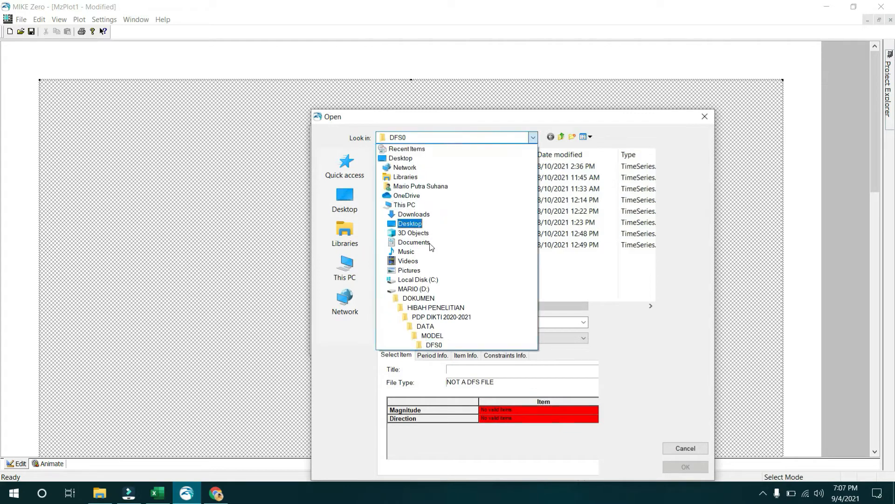
left_click(414, 289)
double_click(408, 177)
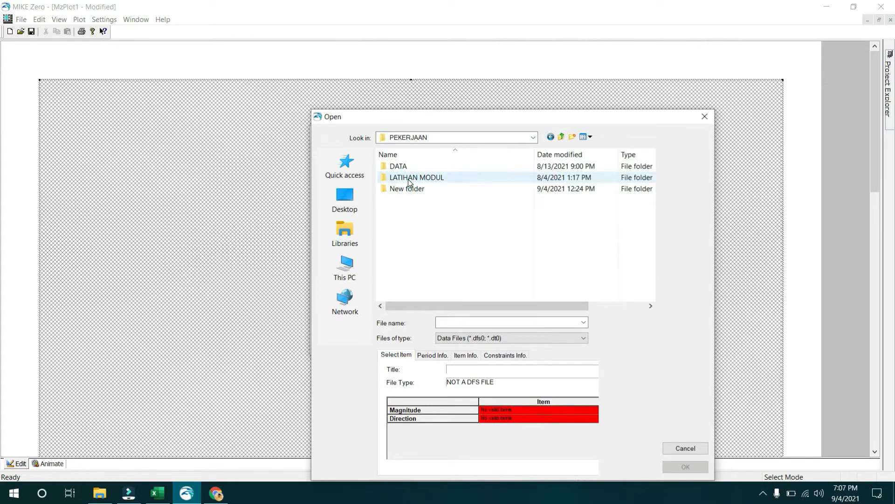
double_click(408, 179)
double_click(405, 176)
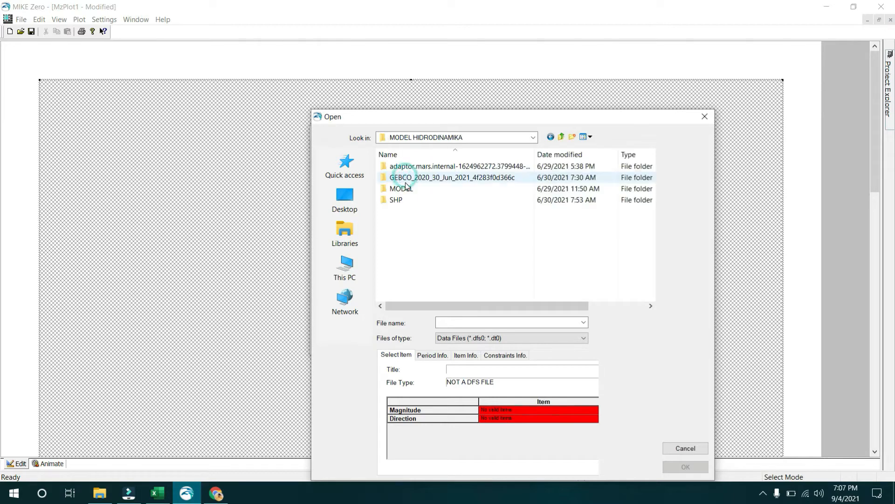
left_click(405, 188)
double_click(406, 189)
double_click(405, 179)
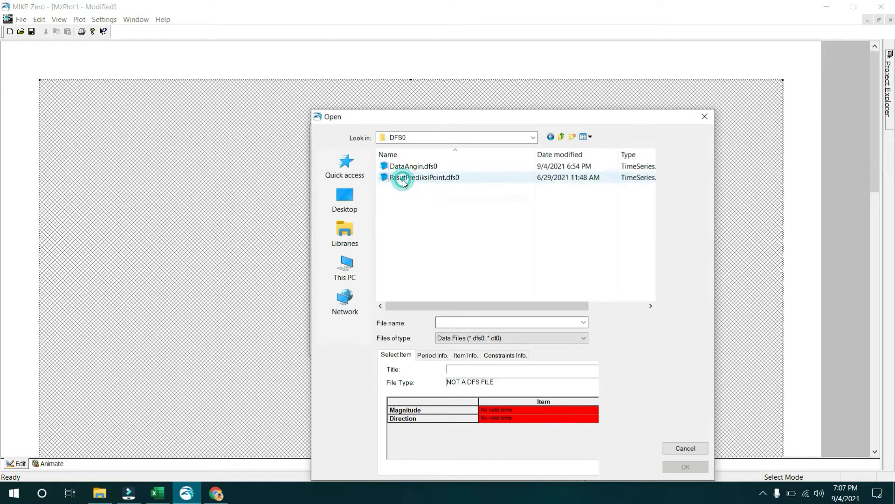
- Compare DataAngin.dfs0 with PasutPrediksiPoint.dfs0 and load DataAngin.dfs0 into the rose plot, with Kecepatan as magnitude and Arah as direction
left_click(413, 169)
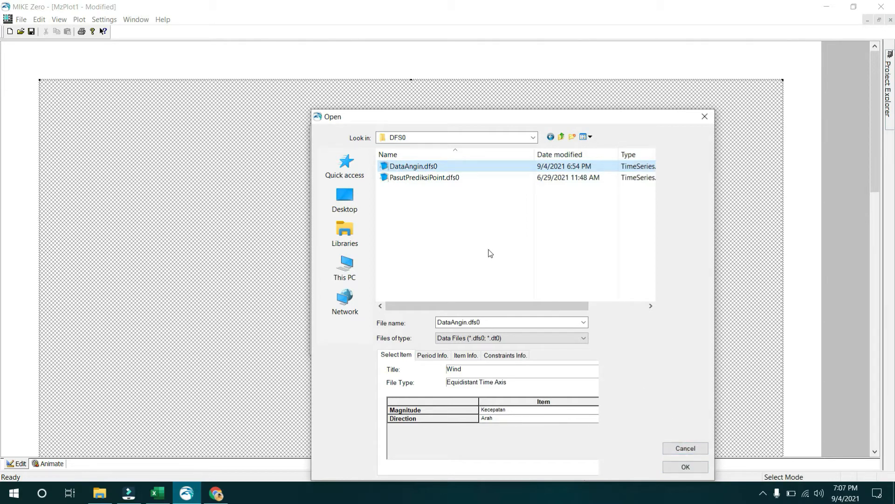
left_click(432, 177)
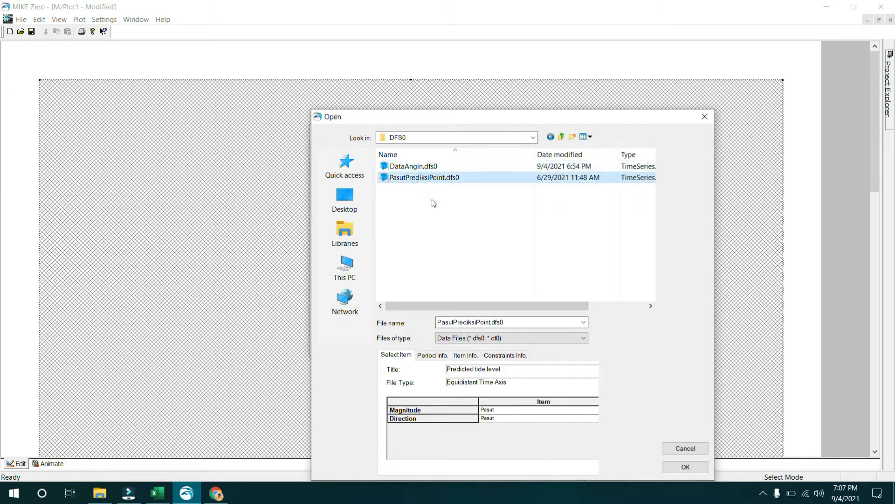
left_click(427, 168)
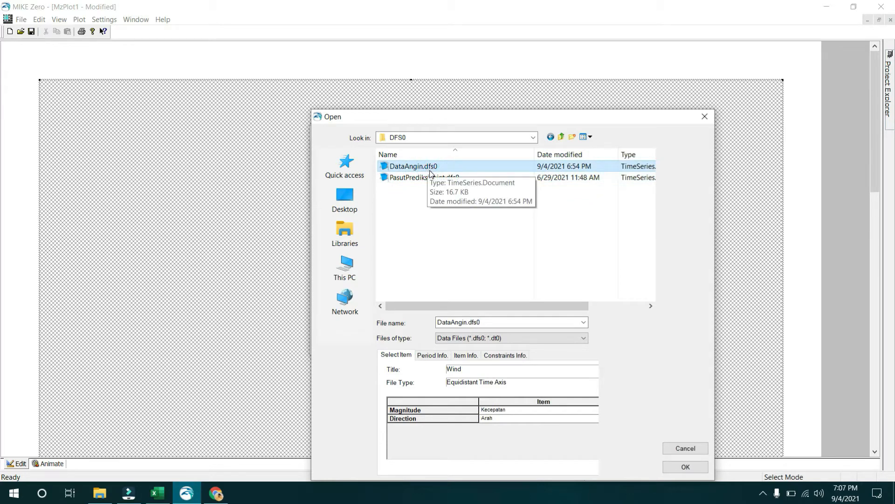
left_click(427, 178)
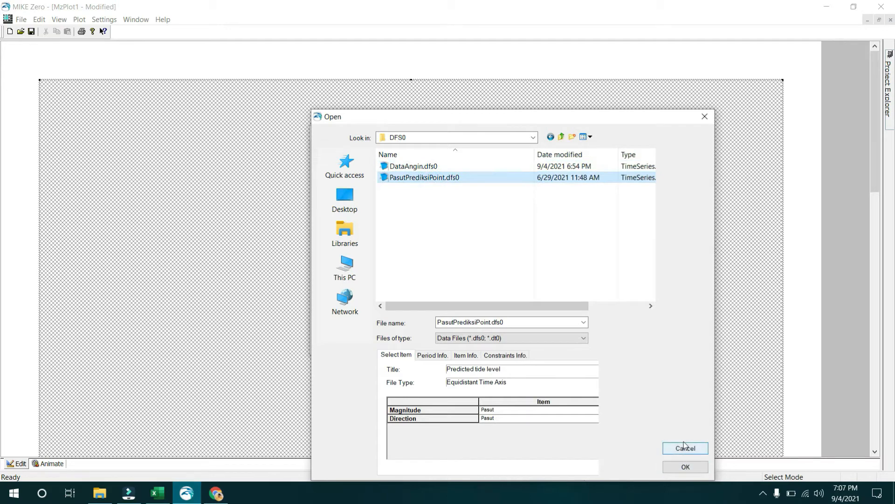
left_click(433, 167)
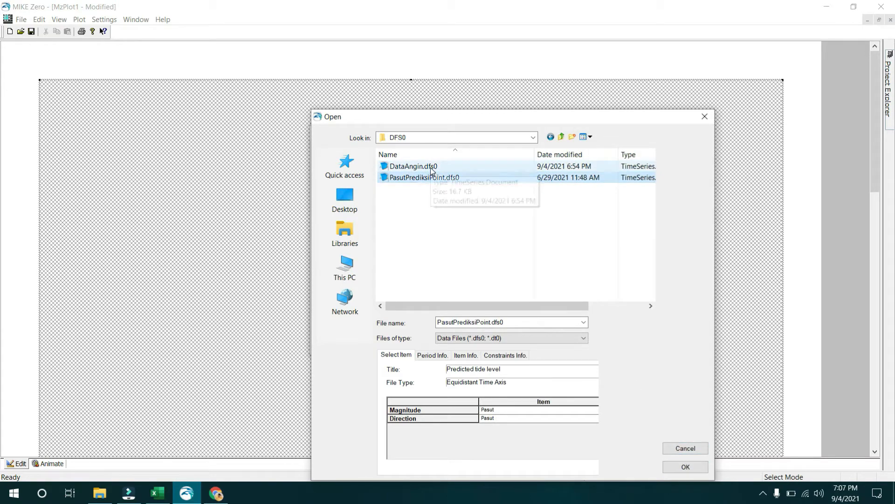
left_click(426, 178)
left_click(424, 167)
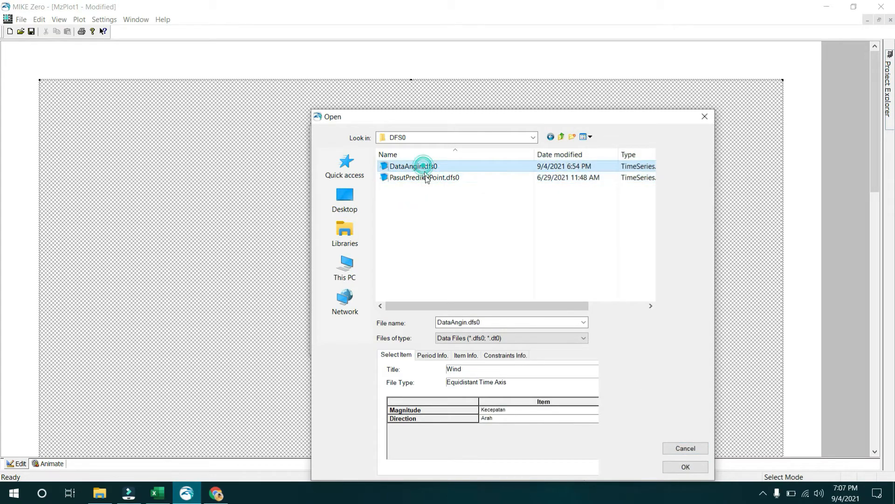
left_click(425, 177)
left_click(423, 167)
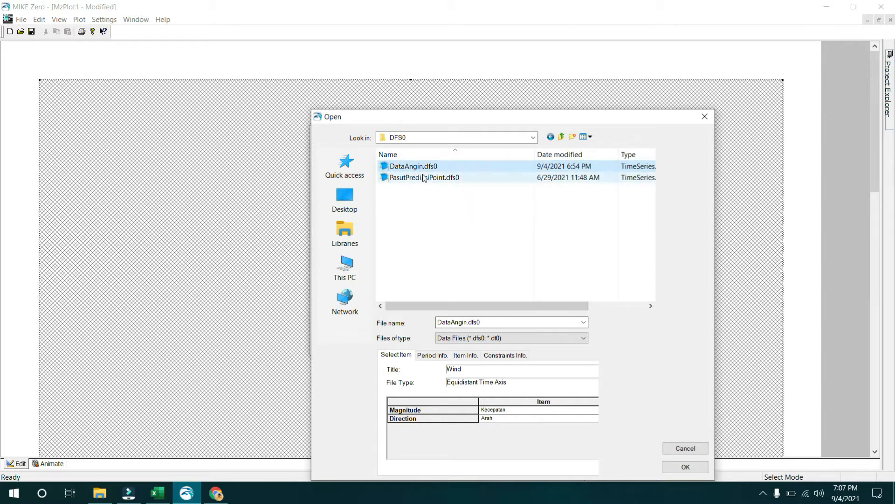
left_click(426, 177)
left_click(421, 165)
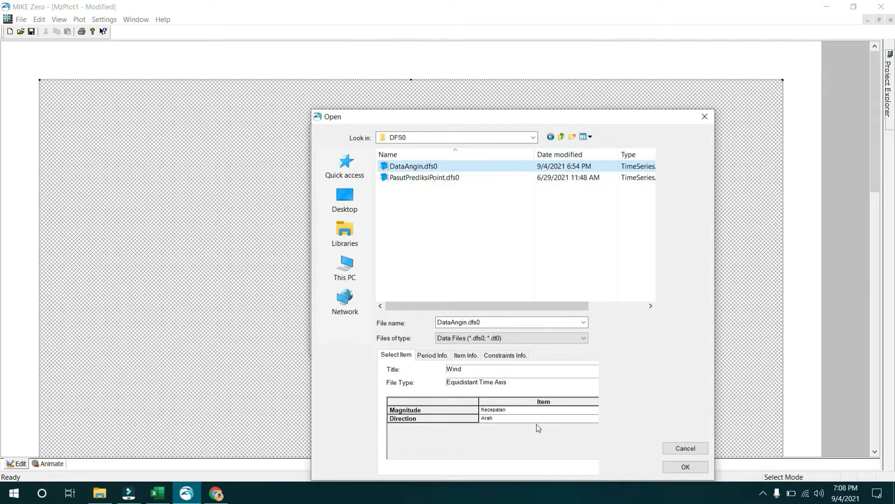
left_click(703, 466)
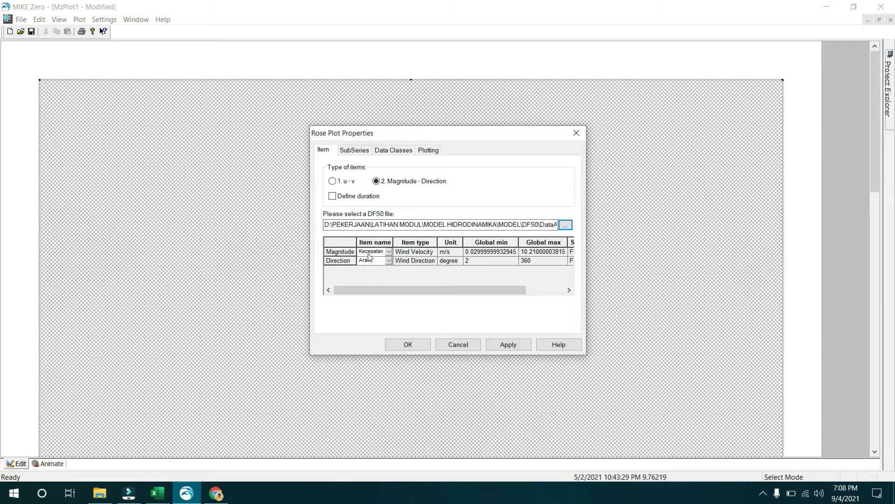
left_click(372, 259)
- Try a SubSeries end step of 310 for the rose plot and set it back to 744
left_click(357, 152)
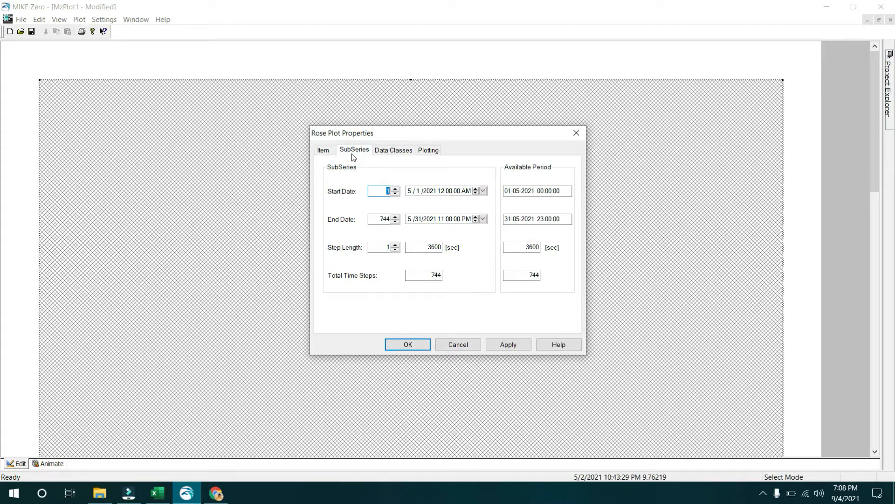
left_click(378, 196)
double_click(381, 219)
type("310")
double_click(377, 219)
type("744")
key("Tab")
- Try 5 and 10 delimiters in the rose plot's data classes and settle on 9
left_click(388, 150)
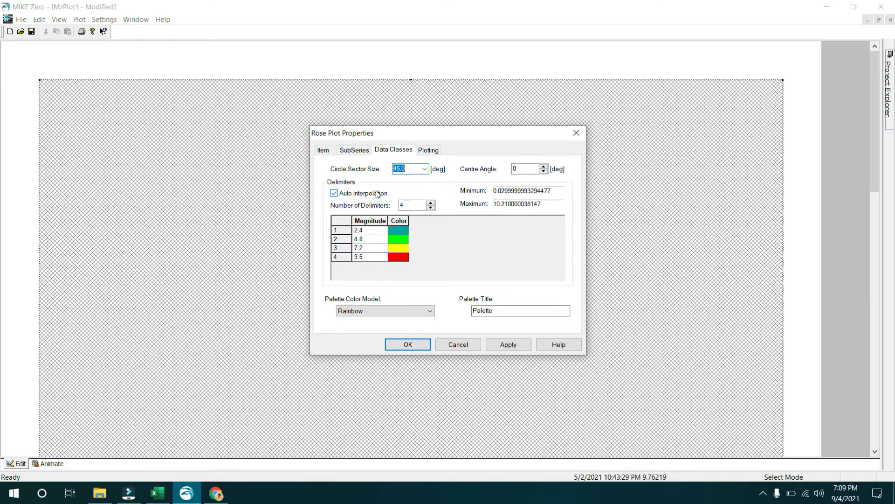
double_click(412, 206)
type("5")
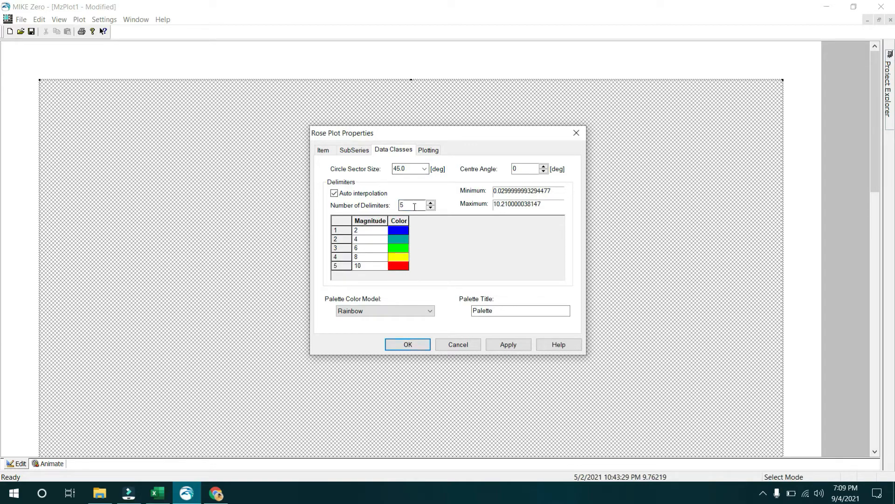
double_click(398, 206)
type("10")
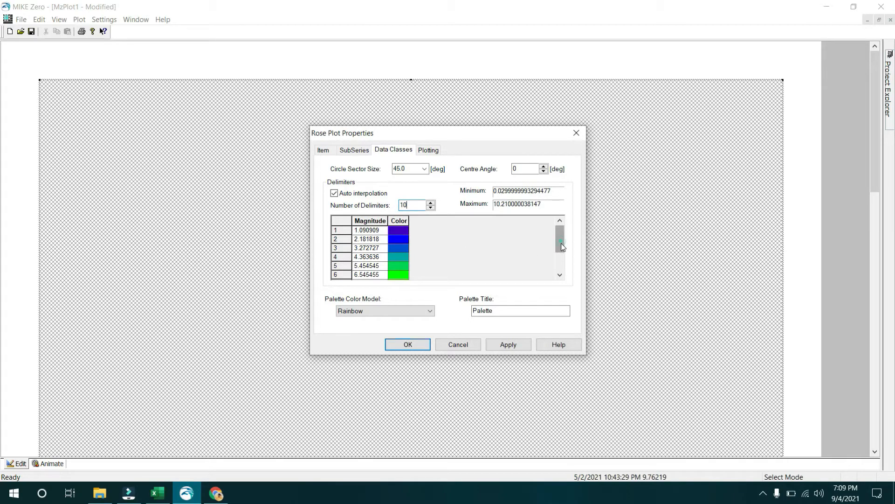
left_click_drag(561, 245, 532, 249)
left_click_drag(412, 205, 378, 208)
type("9")
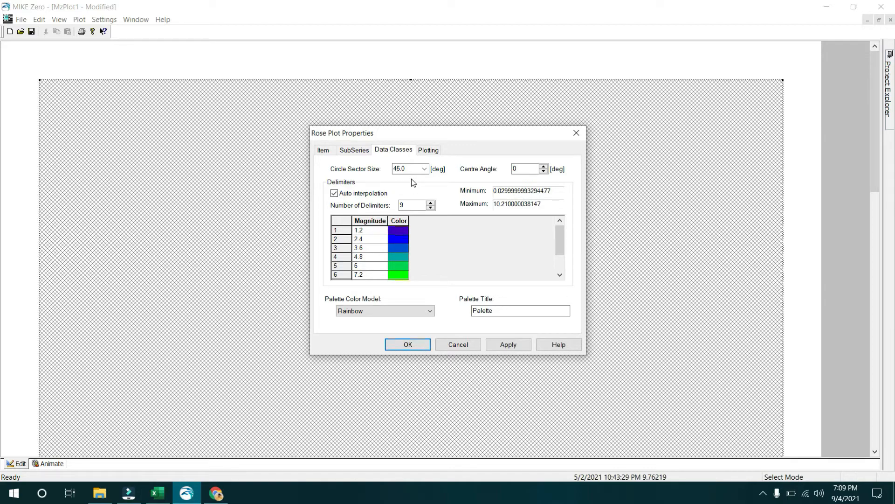
- Examine the available circle sector sizes for the rose plot without changing the selected size
left_click(425, 169)
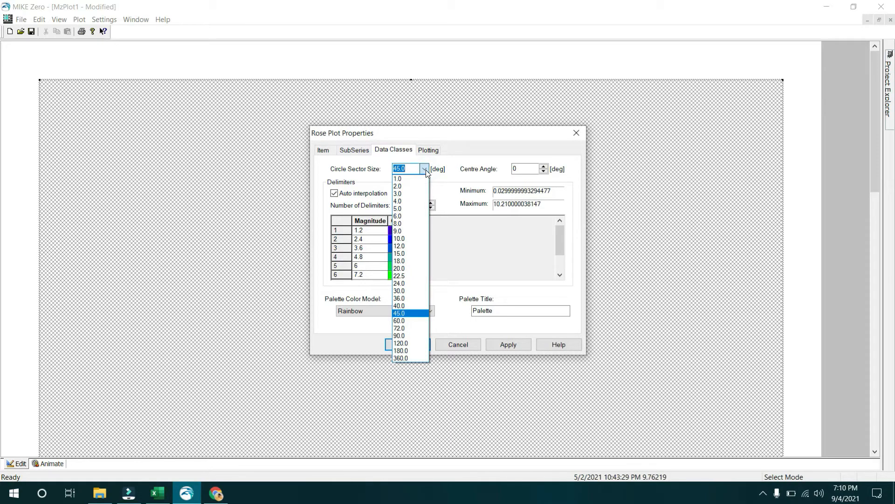
left_click(426, 169)
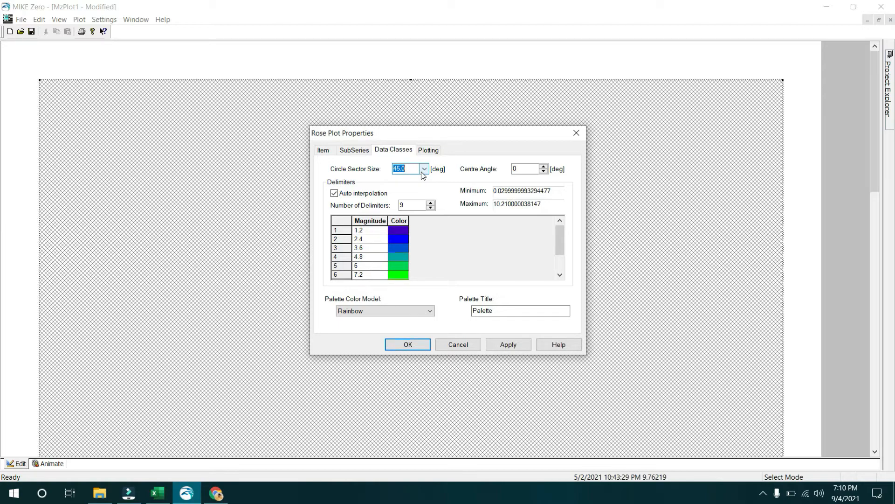
left_click(424, 172)
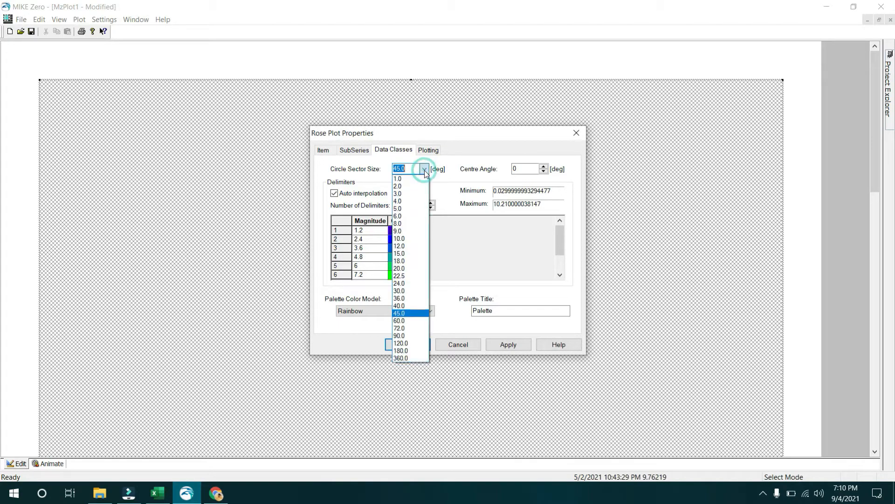
left_click(424, 171)
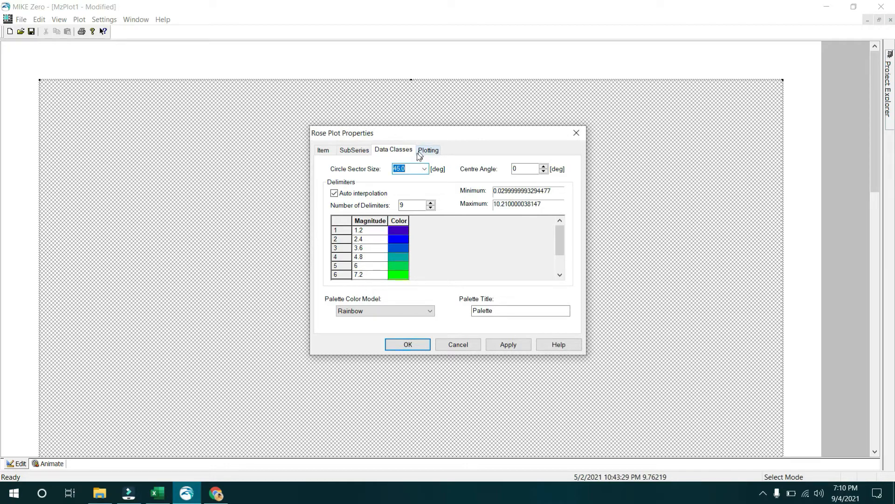
- Try the Topographic palette color model for the magnitude classes and switch back to Rainbow
left_click(430, 309)
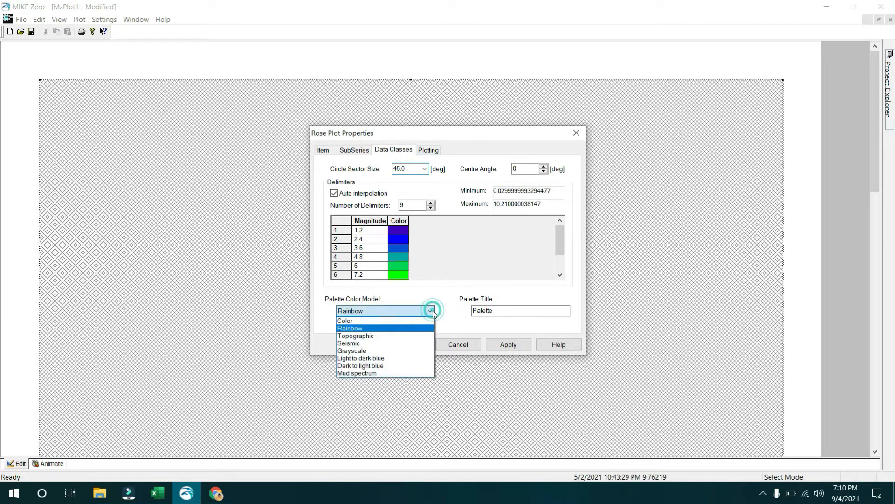
left_click(397, 335)
left_click(394, 310)
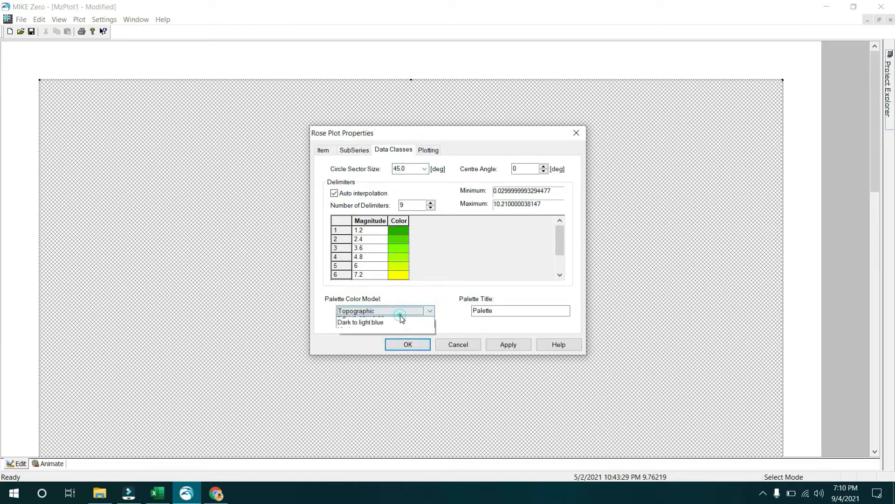
left_click(385, 330)
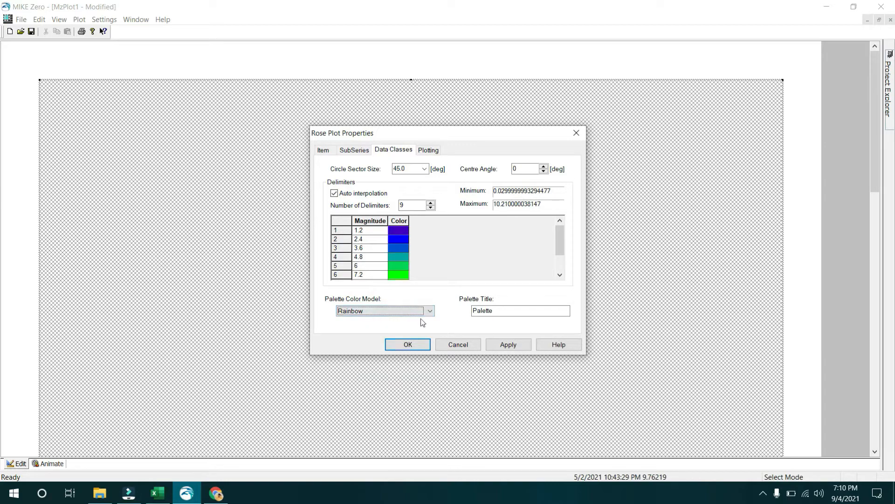
- Set the palette title to "Kecepatan Angin (m/s)" and generate the rose plot with the default plotting options
double_click(500, 311)
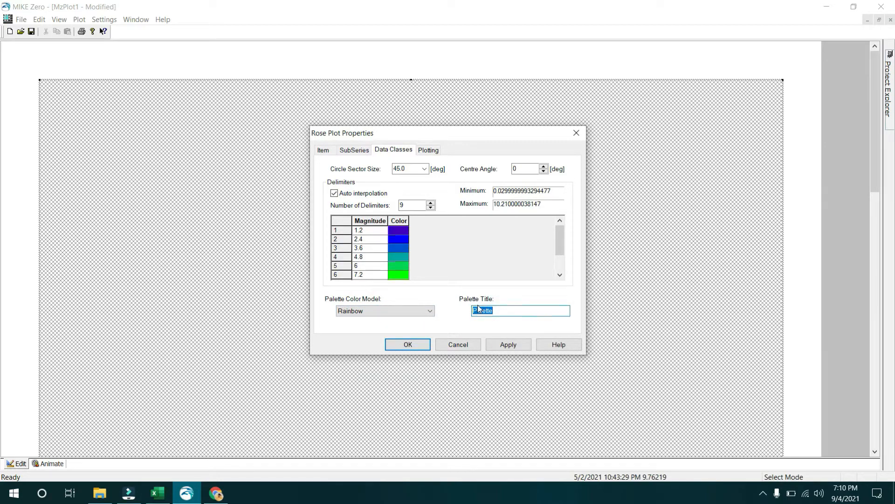
type("Kecepatan Angin (m/s)")
left_click(429, 150)
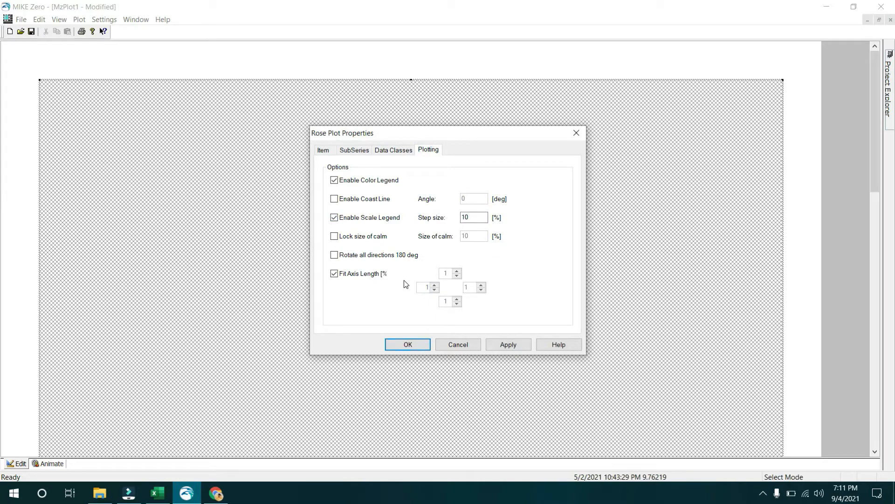
left_click(410, 344)
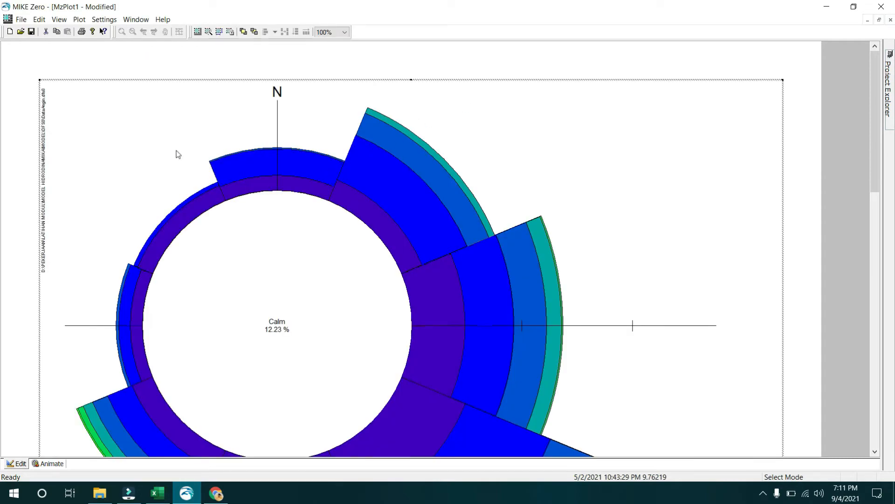
- Hide the file name legend on the rose plot
right_click(56, 100)
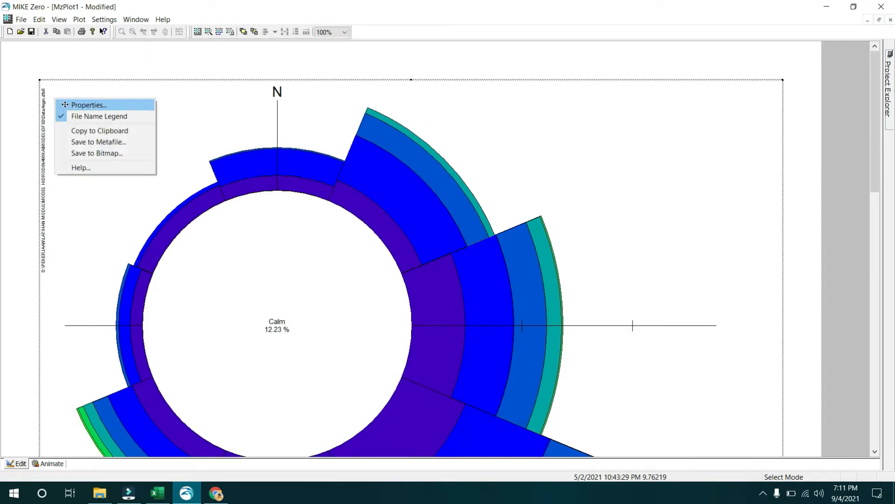
left_click(74, 116)
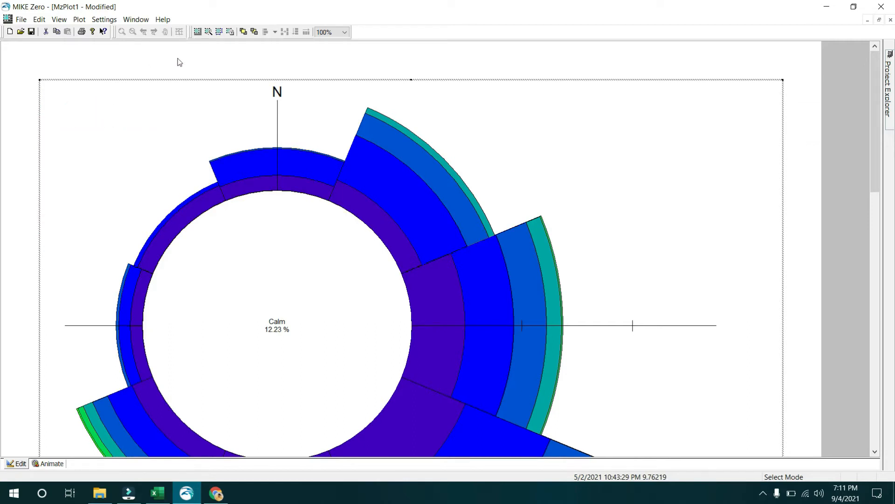
left_click(320, 32)
left_click(321, 47)
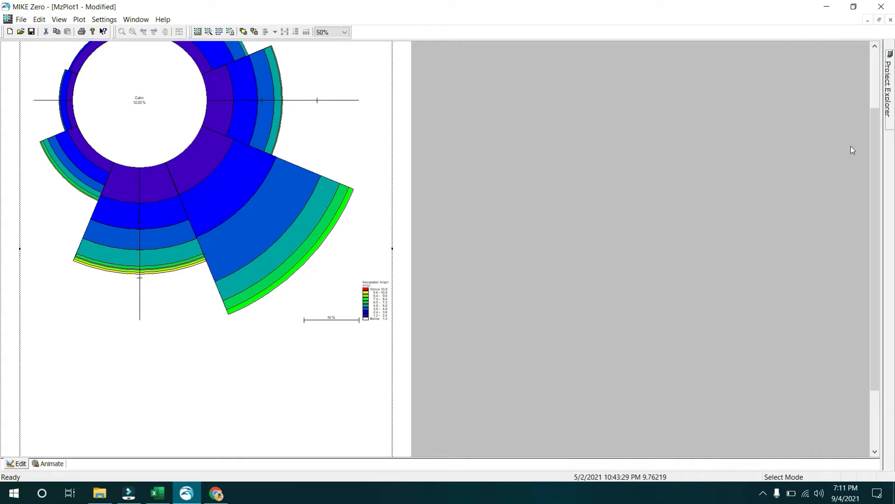
left_click_drag(874, 143, 874, 86)
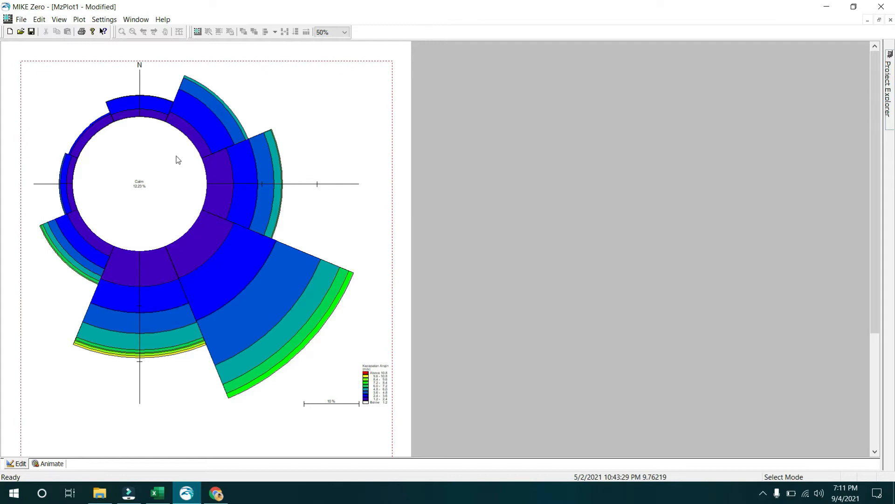
- Enable Lock size of calm at 10% in the rose plot's plotting options and apply it to the plot
right_click(203, 128)
left_click(297, 103)
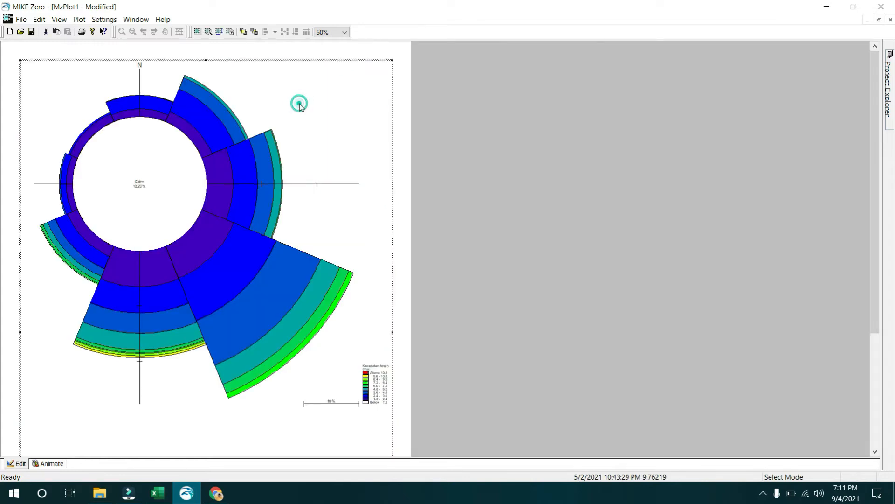
right_click(299, 104)
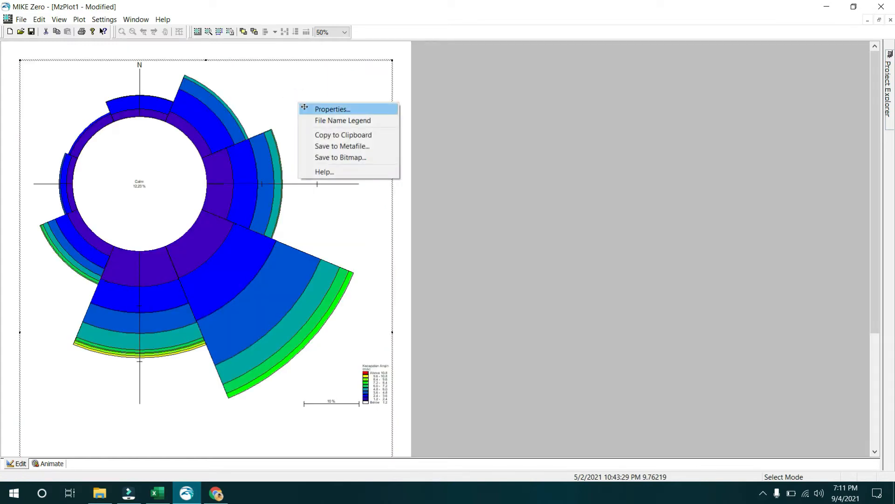
left_click(304, 108)
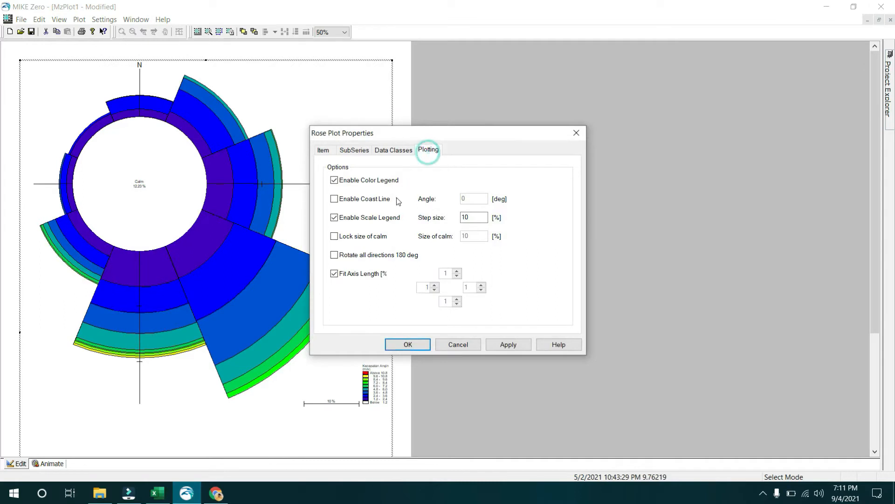
left_click(371, 237)
left_click(405, 344)
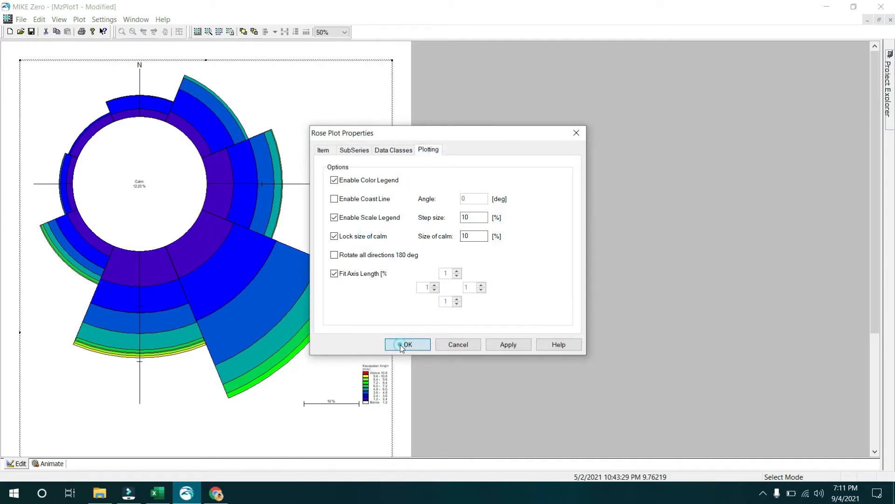
- Set the rose plot's locked size of calm to 5% and apply it to the plot
right_click(189, 191)
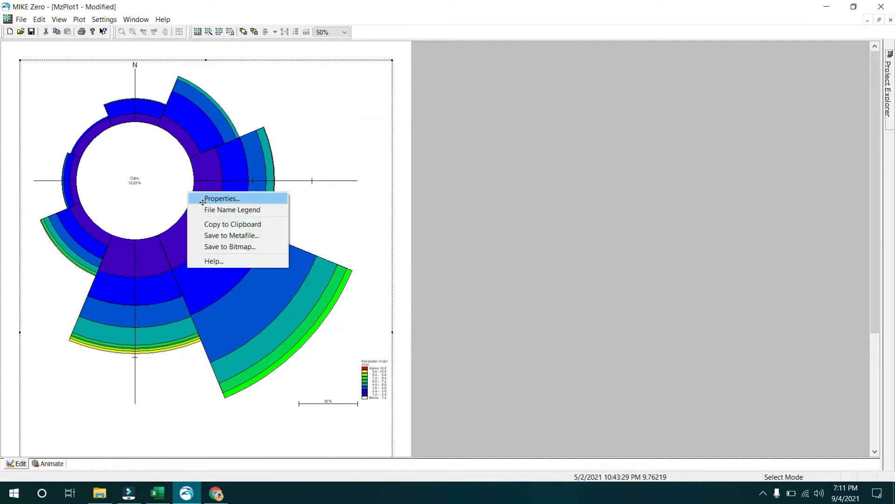
left_click(201, 196)
left_click_drag(470, 237, 458, 239)
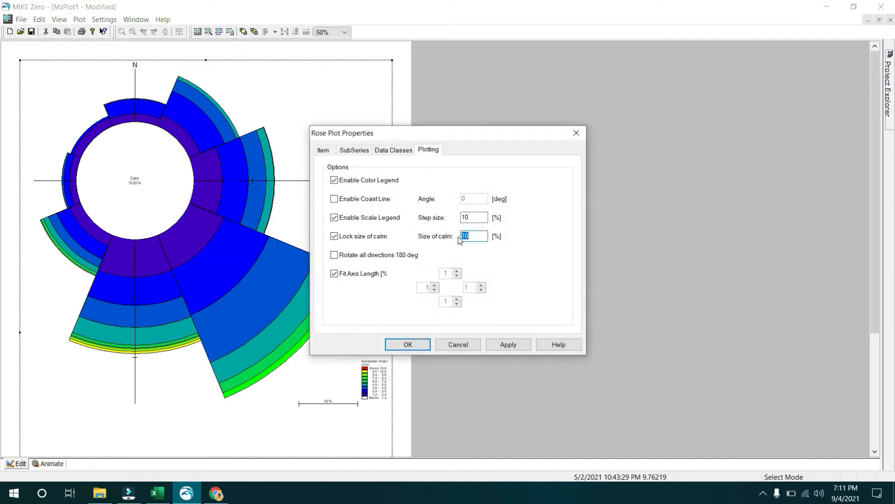
type("5")
left_click(408, 345)
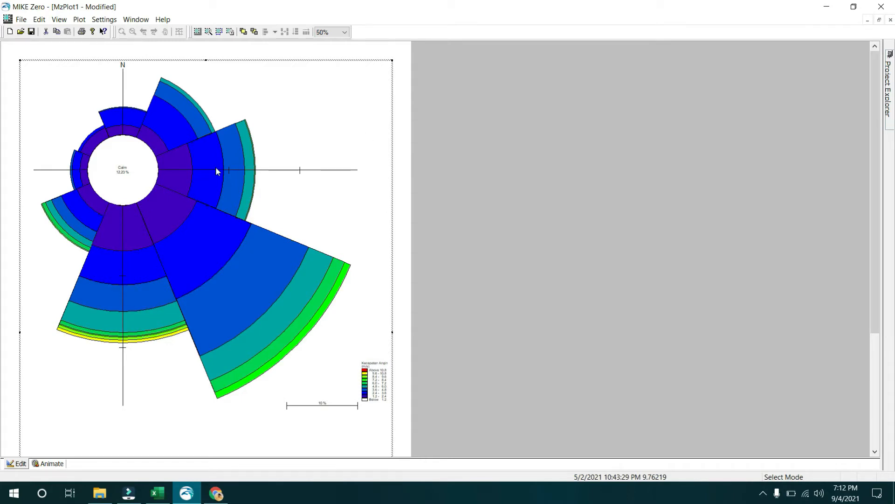
- Start exporting the plot page as a bitmap and set the snapshot's output format to JPEG (*.jpg)
left_click(61, 20)
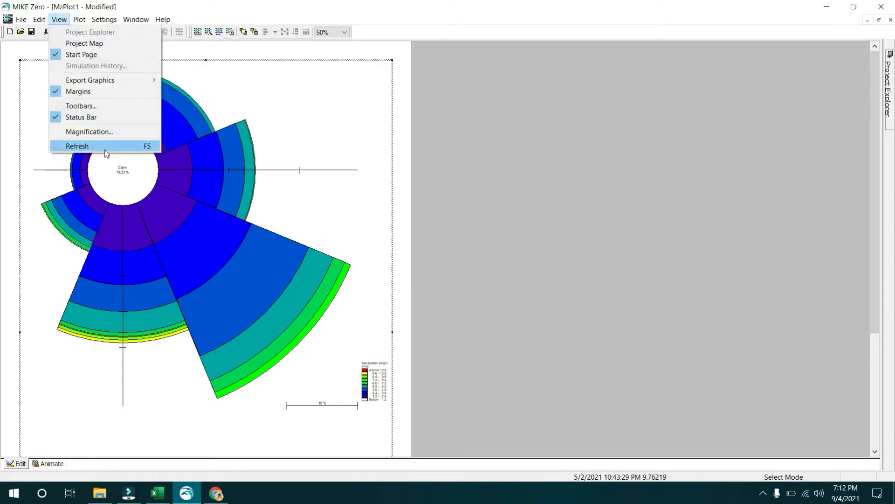
mouse_move(121, 84)
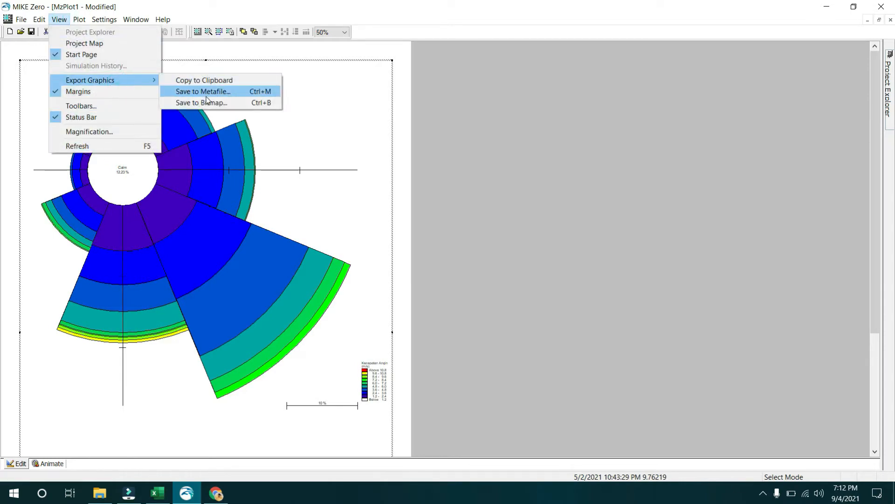
left_click(206, 103)
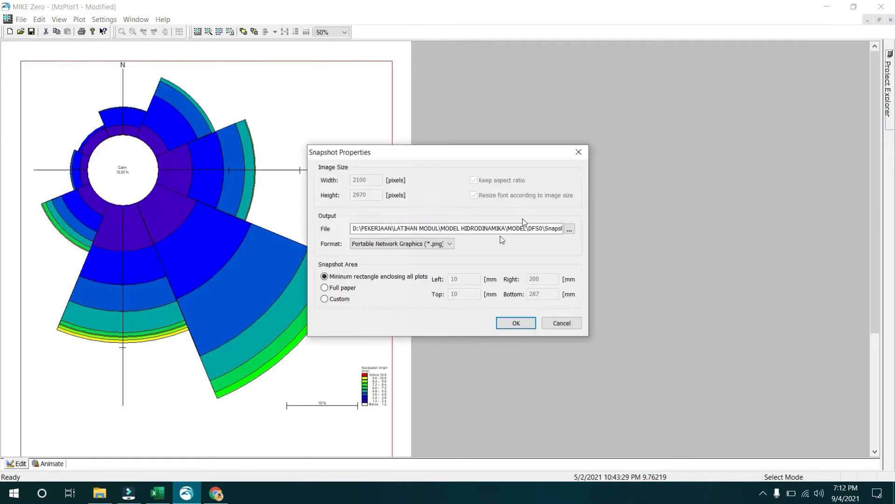
left_click(441, 245)
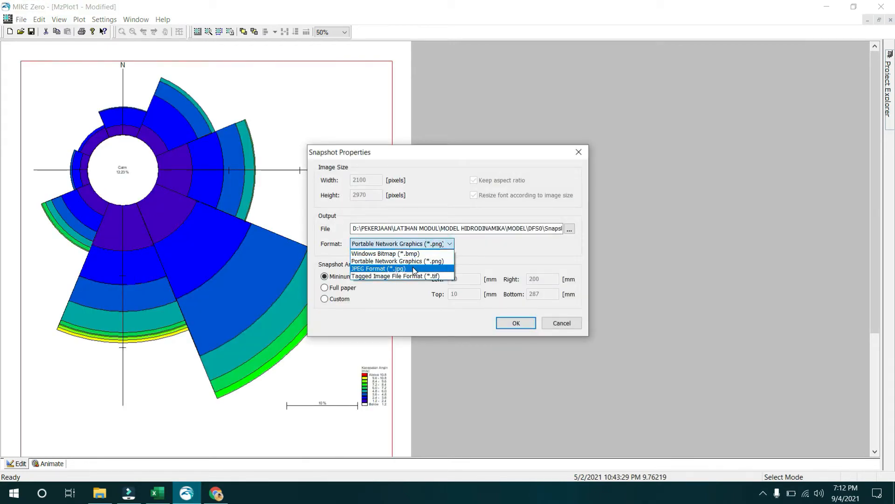
left_click(414, 269)
left_click(429, 245)
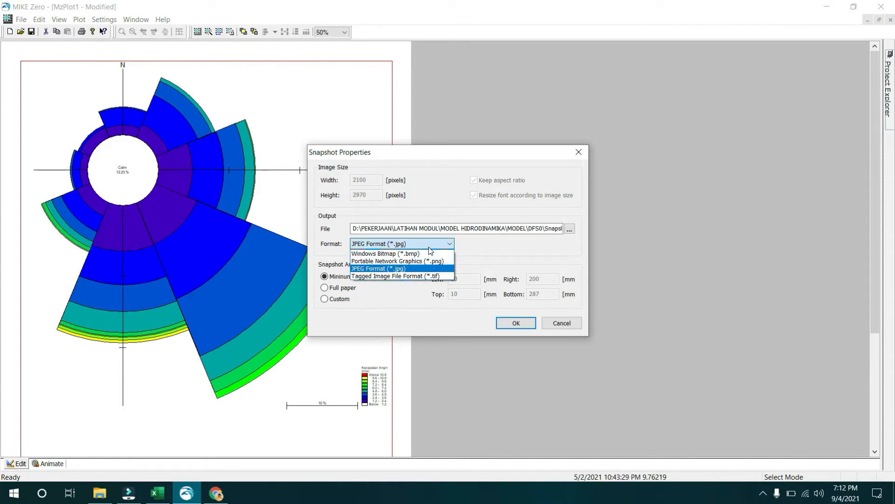
left_click(429, 245)
left_click(430, 244)
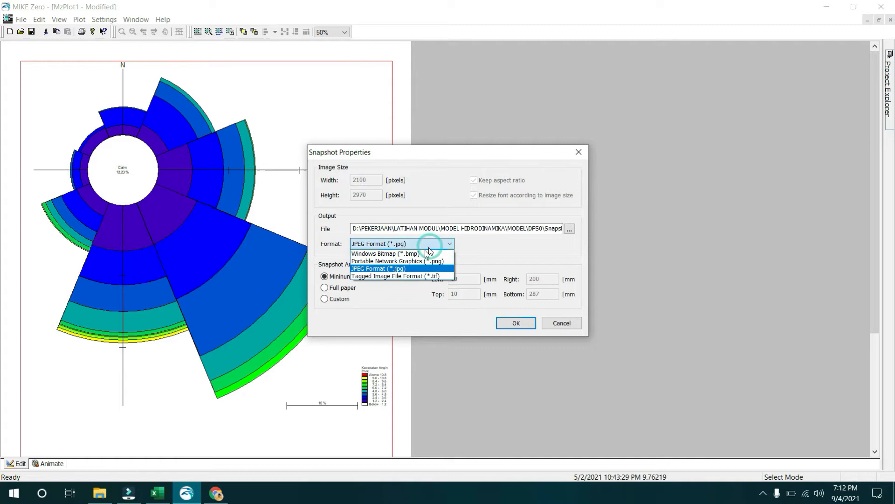
left_click(411, 269)
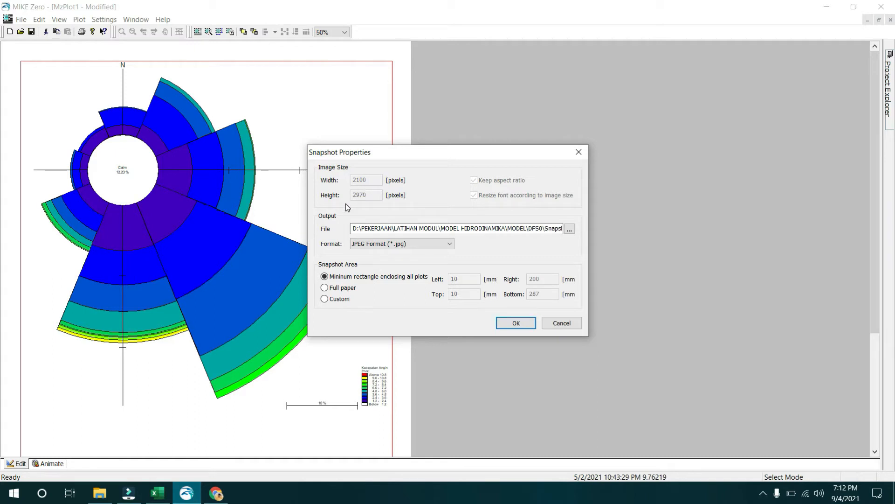
- Create a LAYOUT folder inside the MODEL folder and open it as the snapshot's save location
left_click(570, 229)
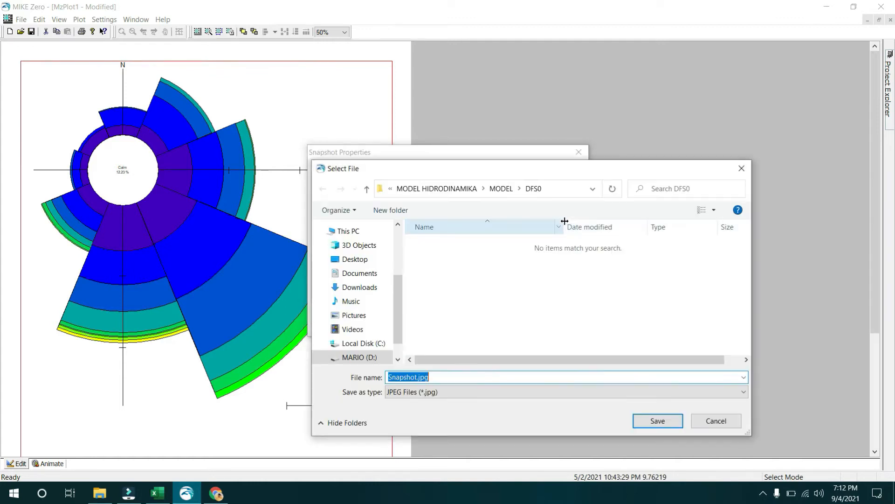
left_click(501, 188)
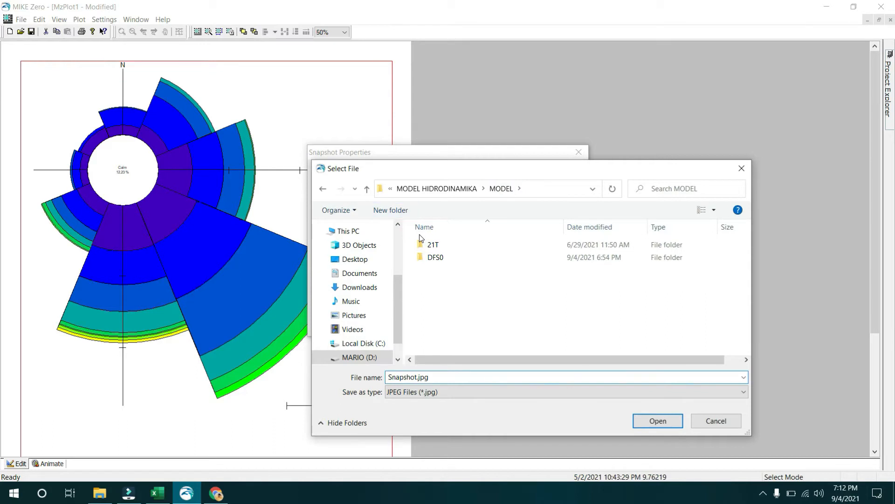
type("LAYOUT")
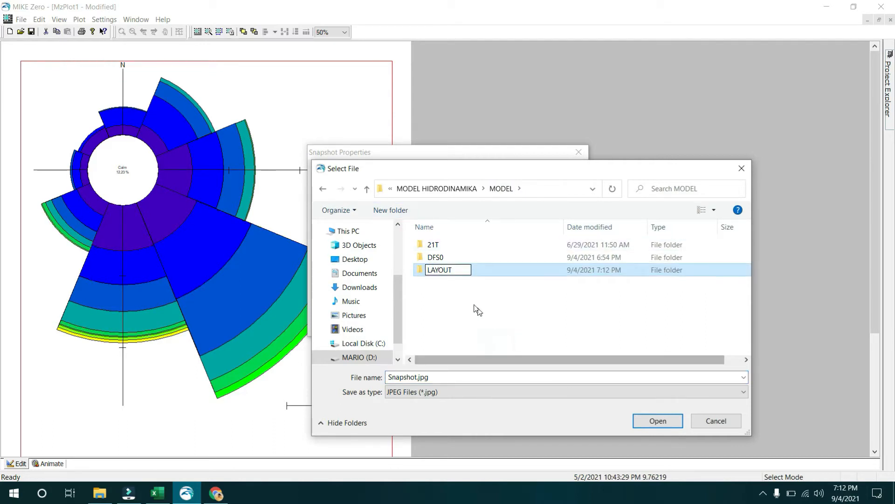
left_click(463, 274)
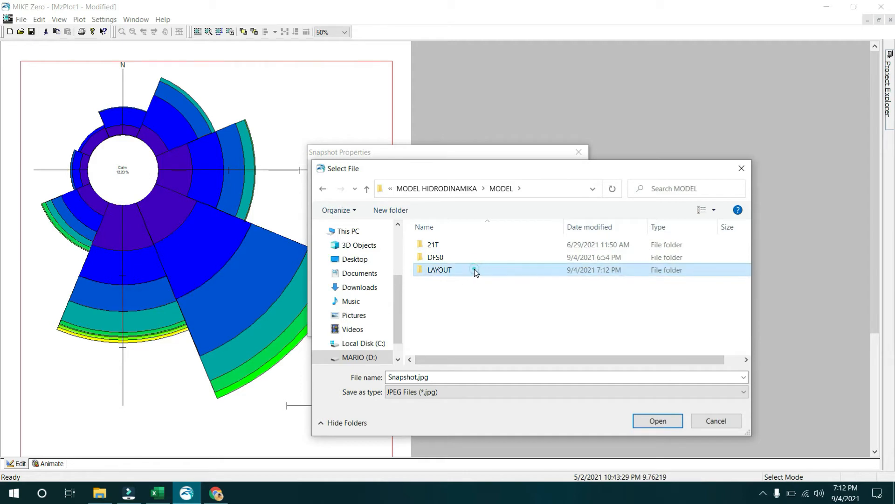
double_click(476, 272)
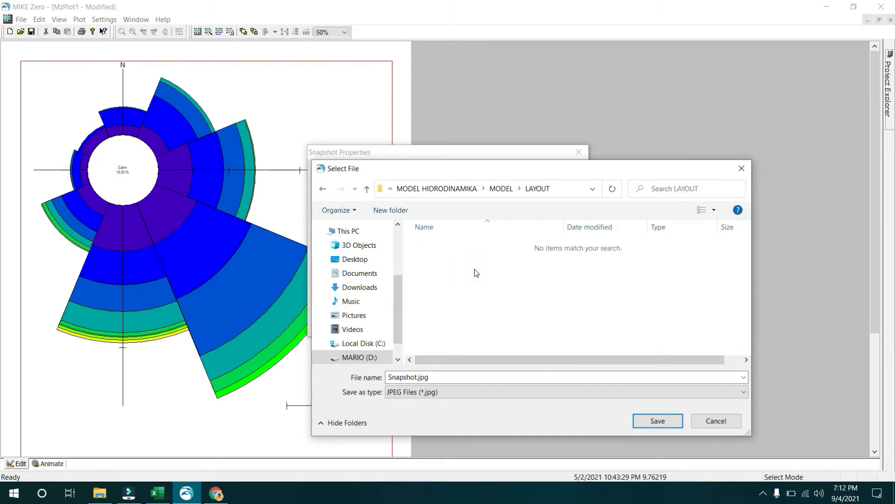
- Name the snapshot file "Wind Rose" and export it with the minimum rectangle enclosing all plots
double_click(461, 375)
type("Wind Rose")
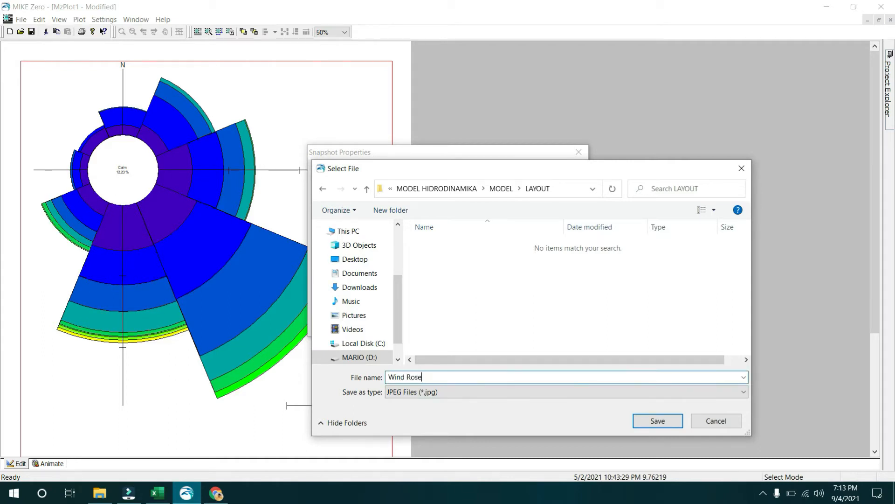
key("Return")
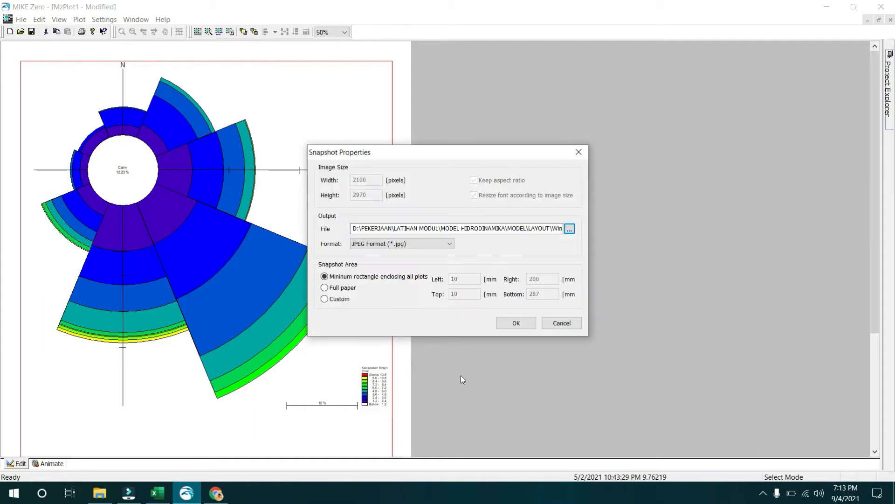
left_click(515, 323)
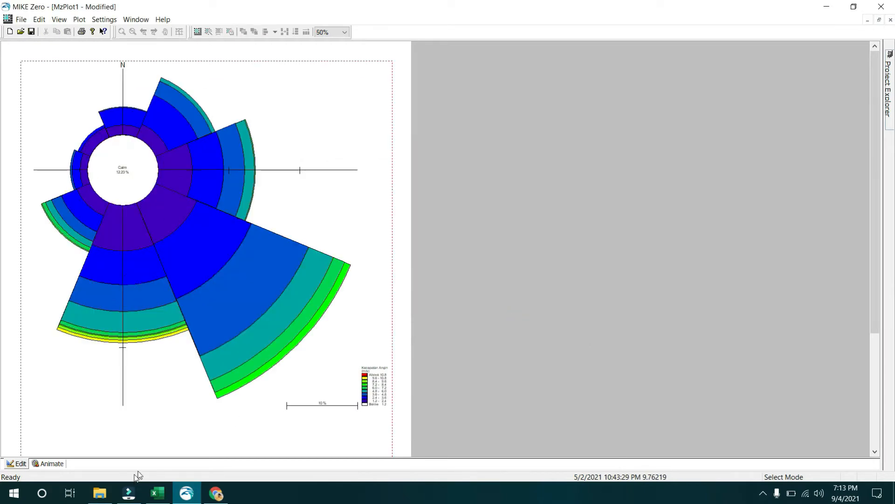
- Switch to File Explorer and examine the exported Wind Rose.jpg in the MODEL\LAYOUT folder up close
left_click(99, 493)
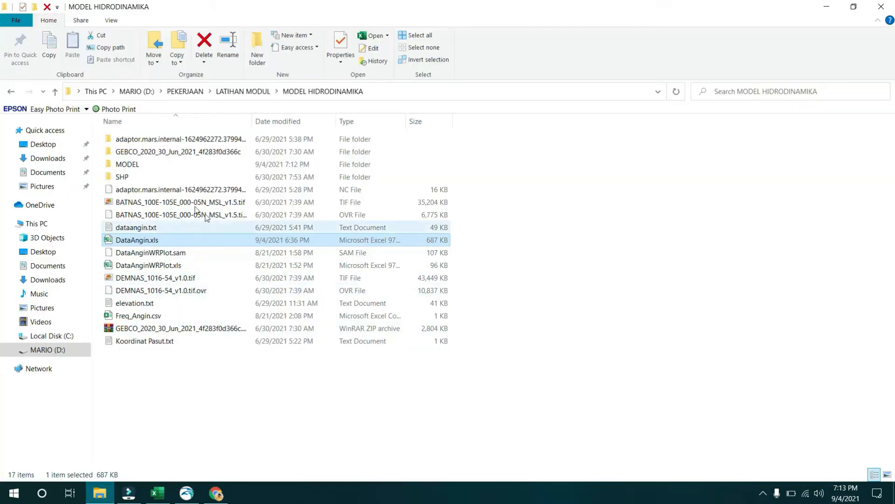
double_click(140, 166)
double_click(143, 169)
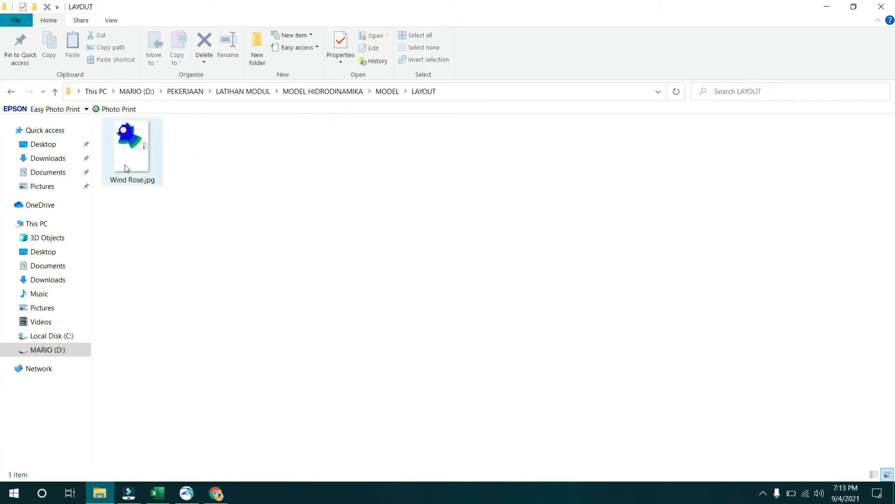
left_click(125, 168)
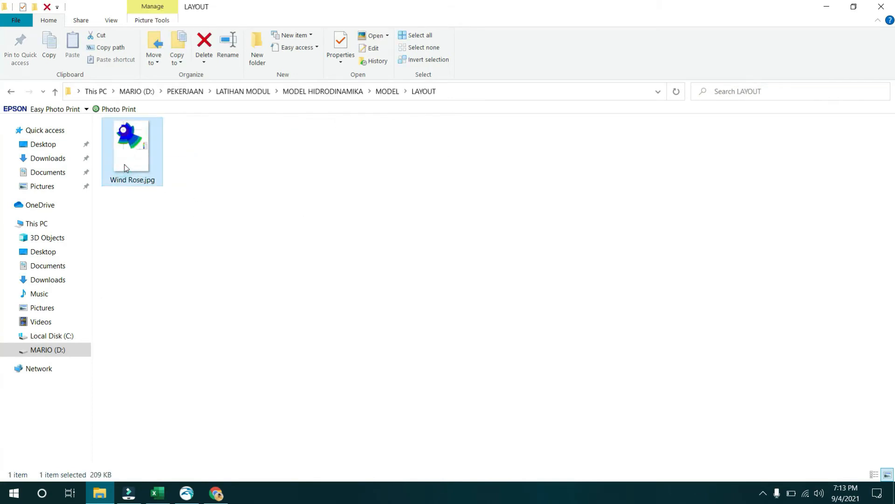
double_click(125, 167)
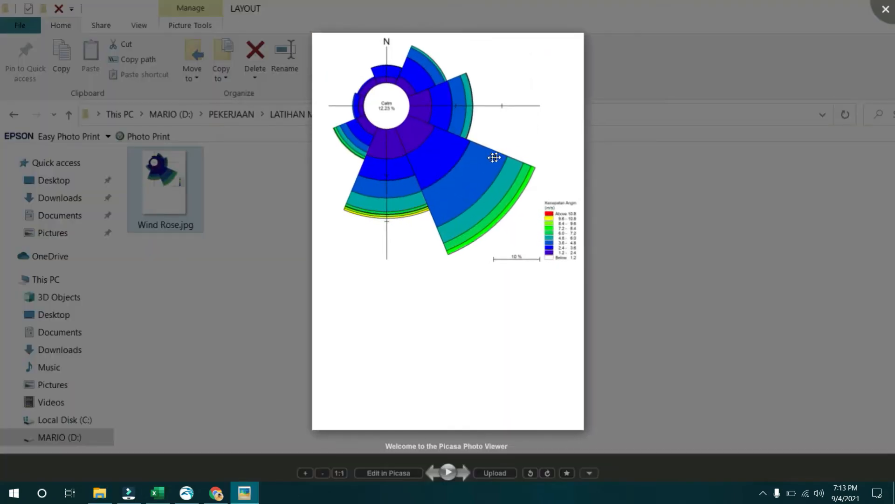
scroll(494, 154, "up", 5)
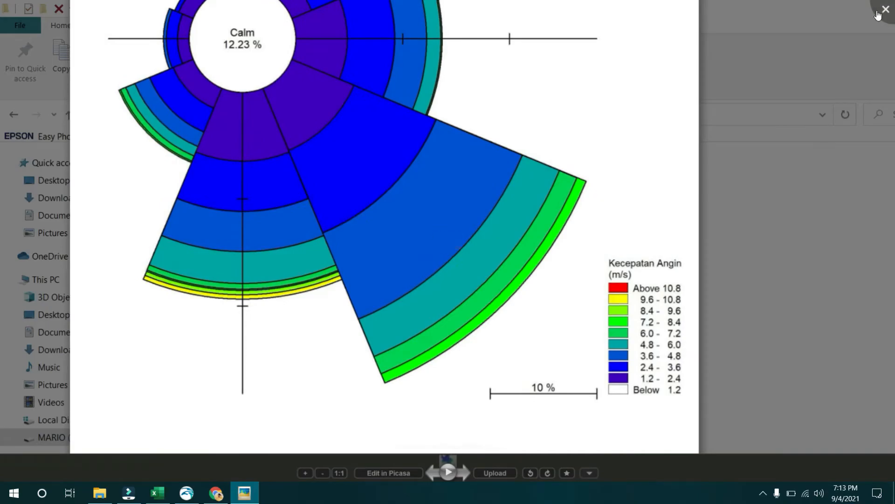
left_click(882, 11)
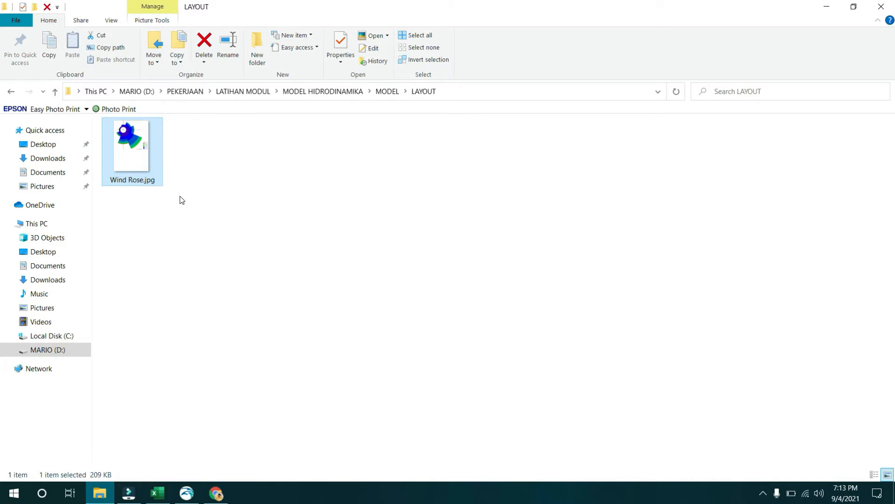
- Switch back to MIKE Zero and start a bitmap export of the rose plot object in JPEG format, 1000 pixels wide
left_click(202, 479)
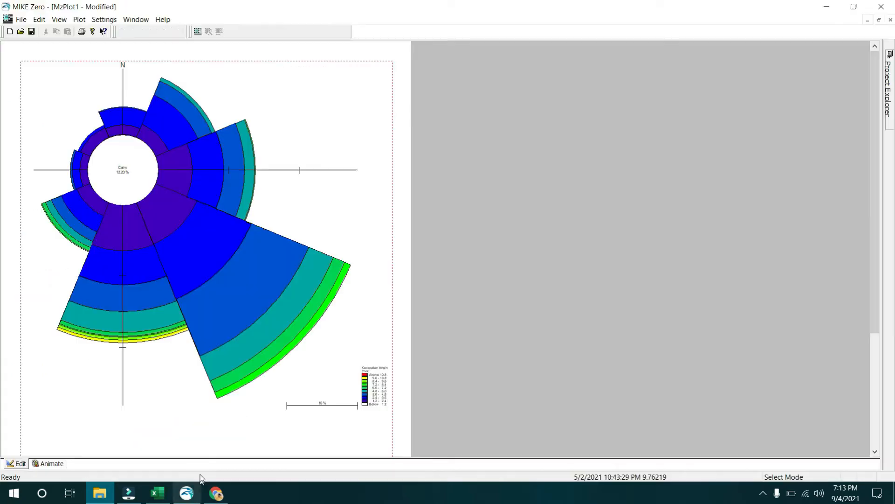
left_click(303, 122)
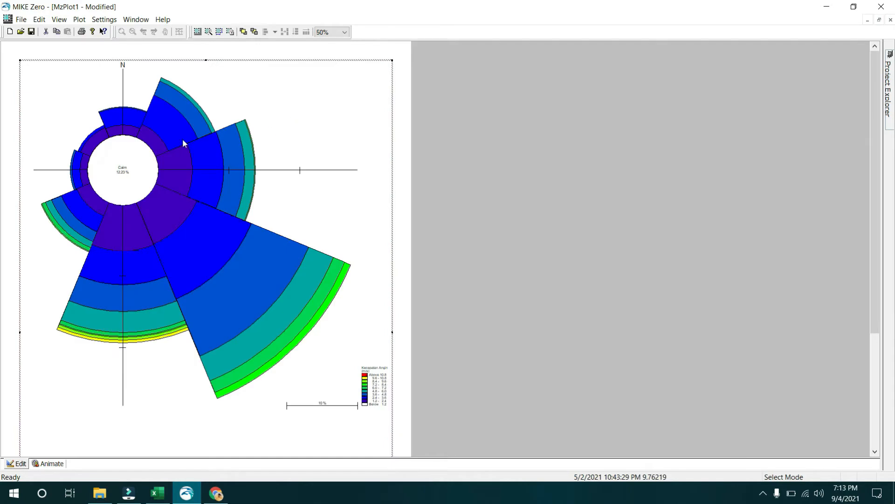
right_click(183, 139)
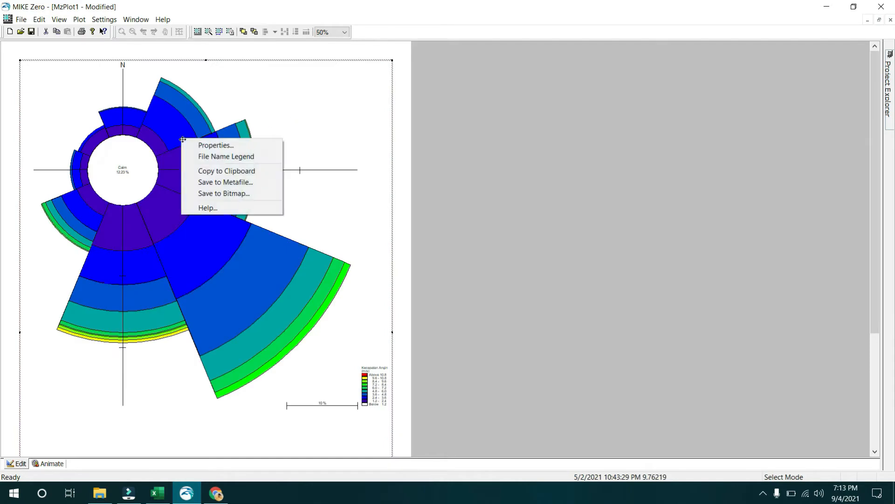
left_click(218, 194)
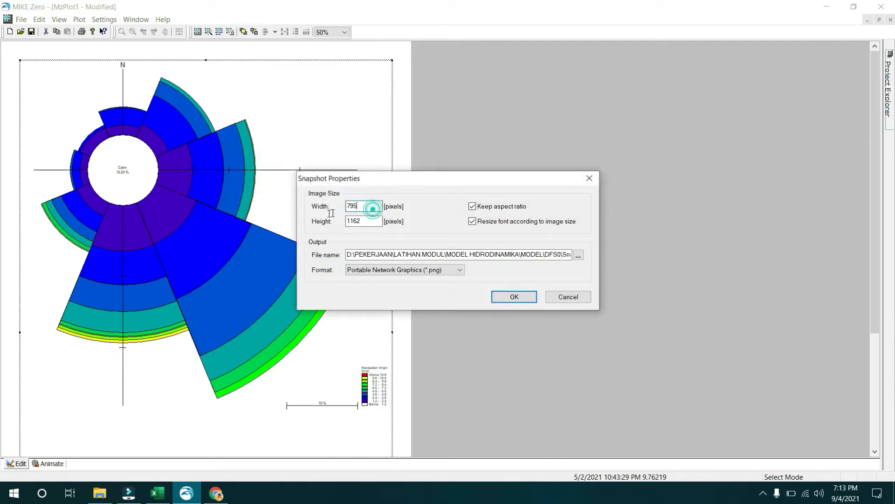
double_click(369, 205)
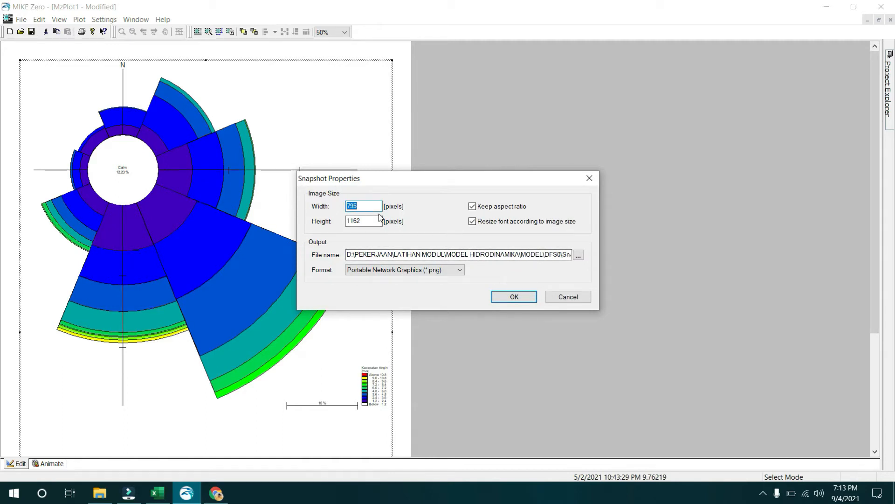
left_click(405, 270)
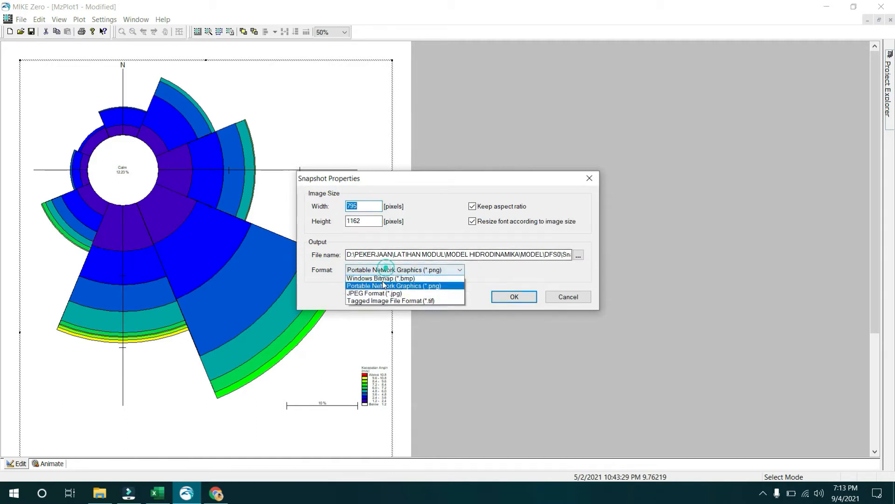
left_click(374, 306)
double_click(369, 208)
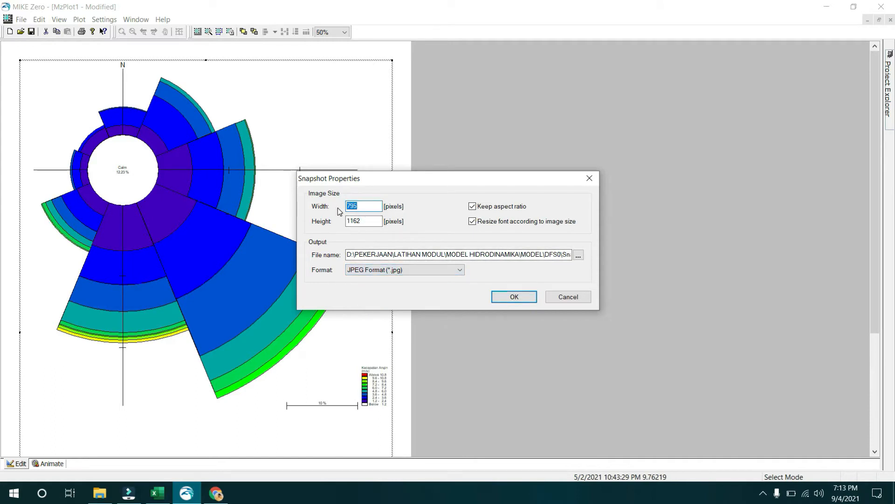
type("1000")
- Select the existing Wind Rose.jpg in the MODEL\LAYOUT folder as the bitmap's output file and export the 1000-pixel-wide image
left_click(578, 256)
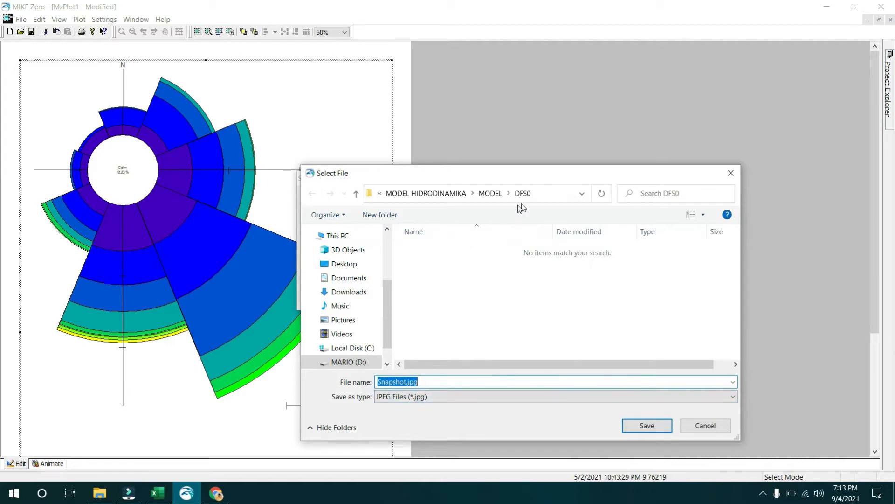
left_click(99, 493)
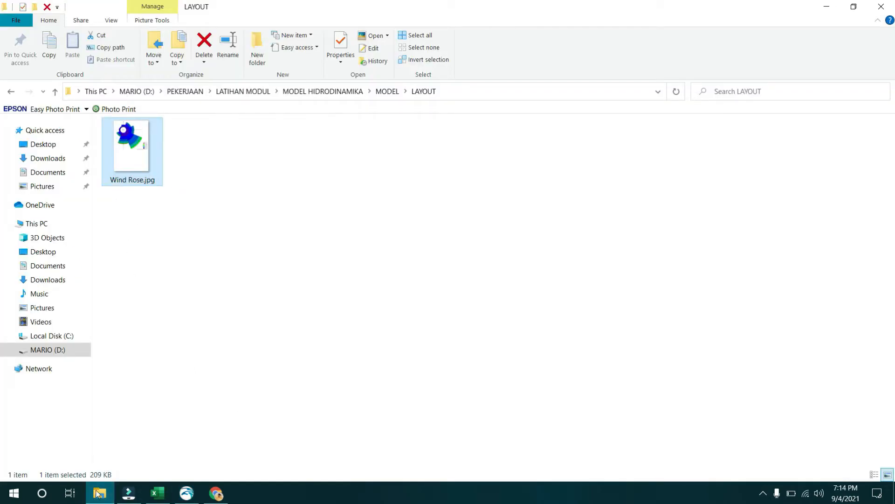
left_click(187, 494)
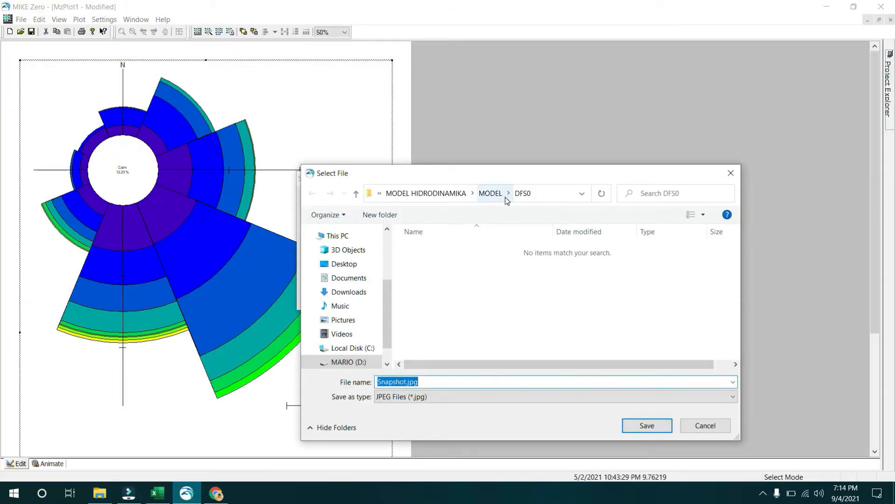
left_click(582, 194)
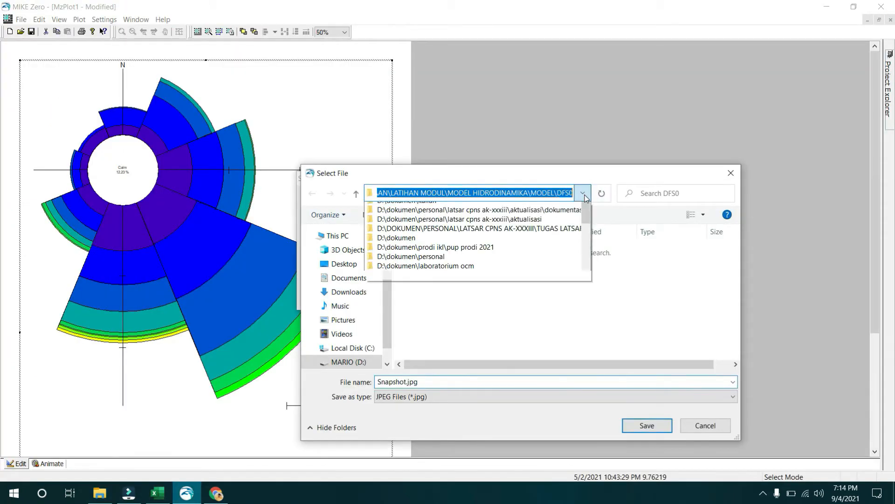
left_click(518, 353)
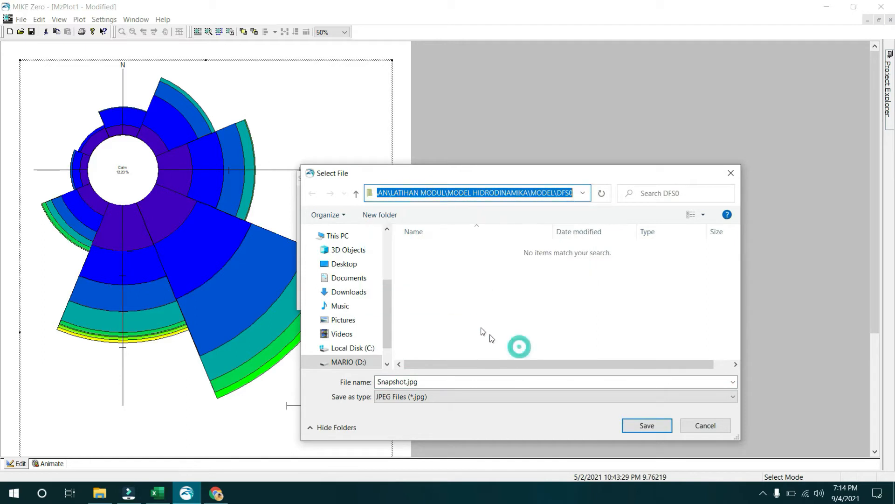
left_click(437, 384)
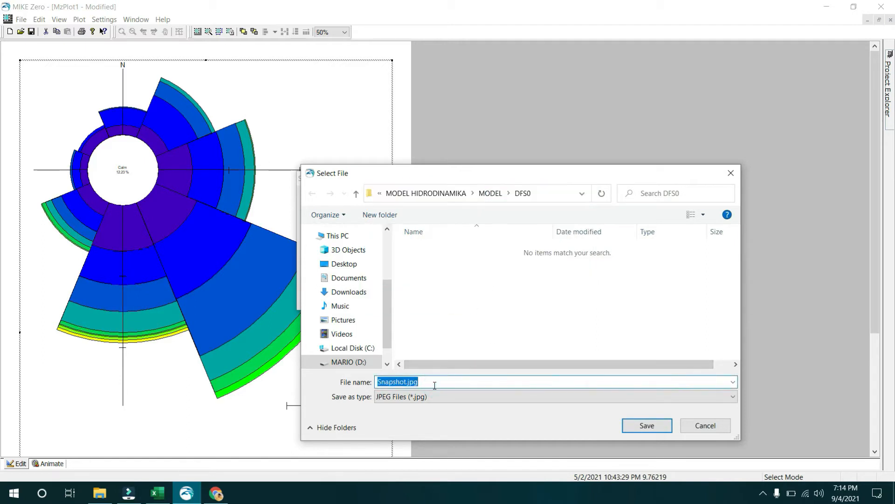
left_click(491, 193)
left_click(434, 274)
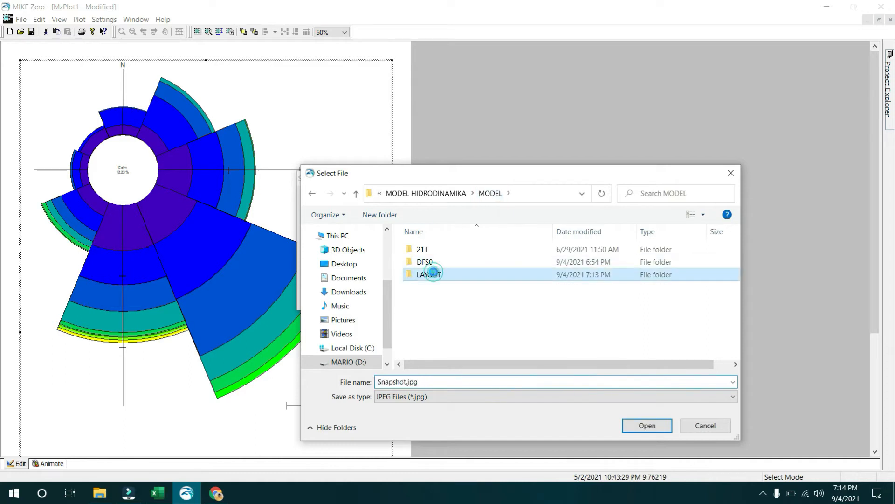
double_click(440, 257)
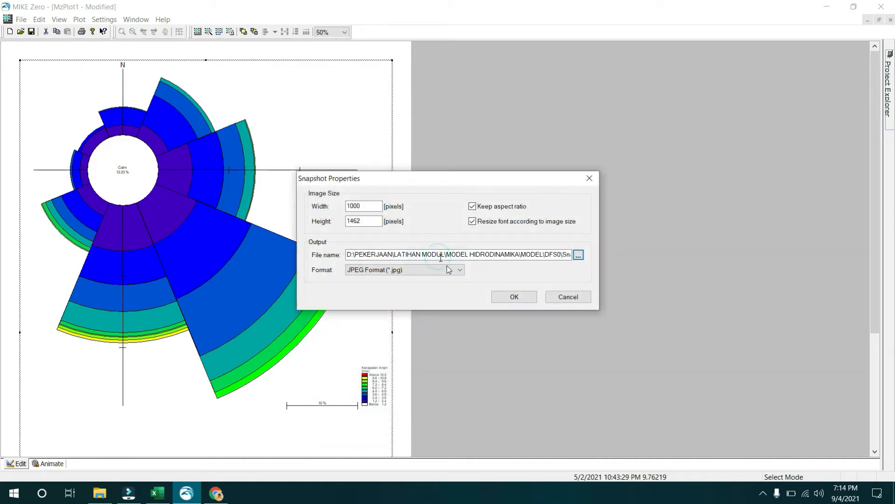
left_click(502, 296)
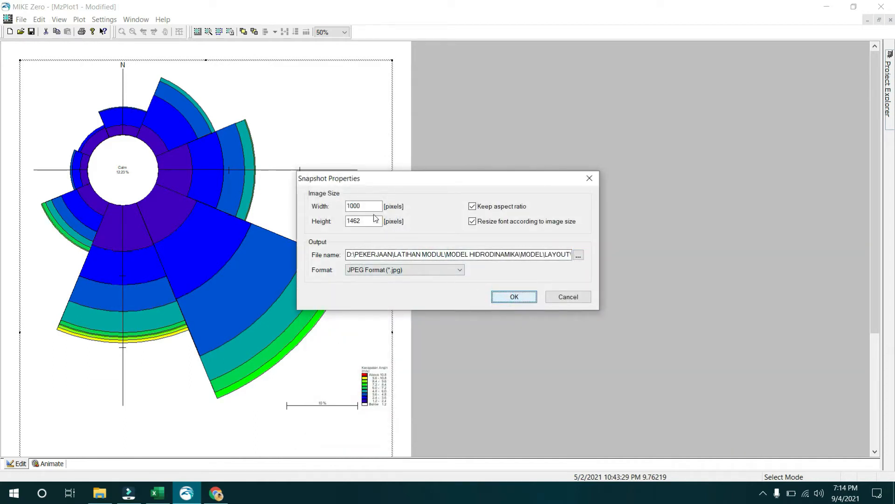
left_click(528, 297)
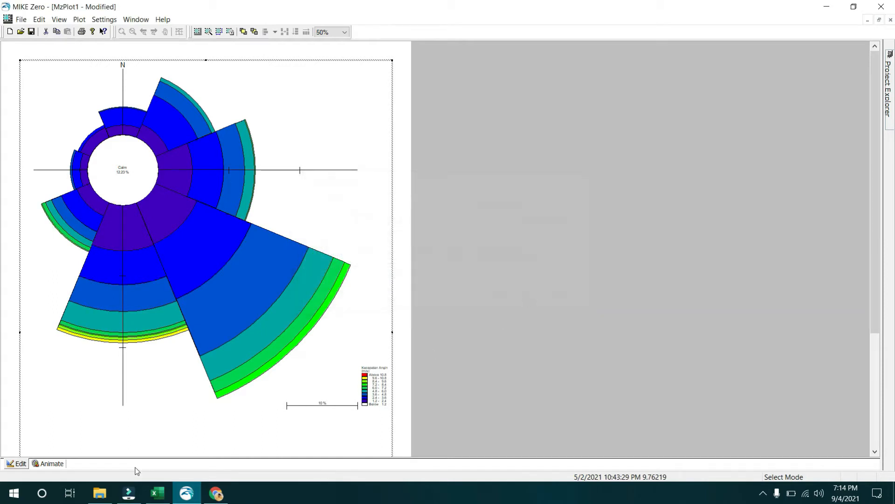
- Check the exported Wind Rose.jpg in File Explorer and start a new bitmap export of the rose plot object in MIKE Zero
left_click(99, 493)
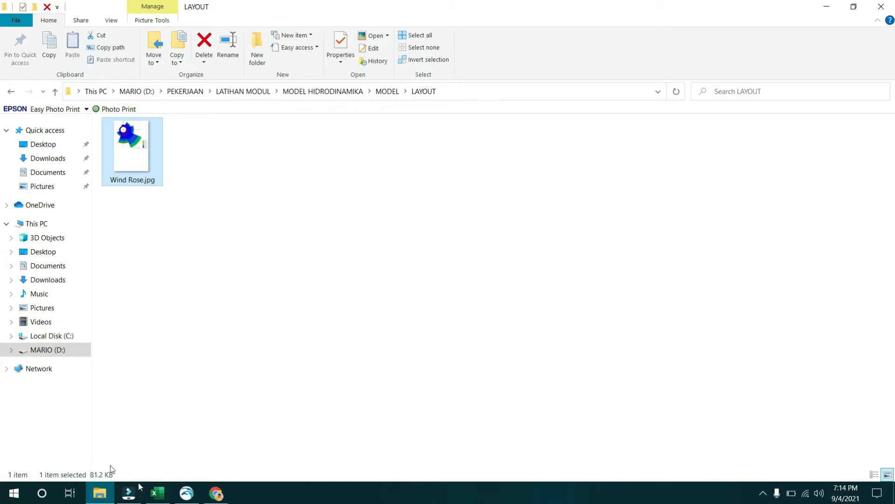
left_click(187, 493)
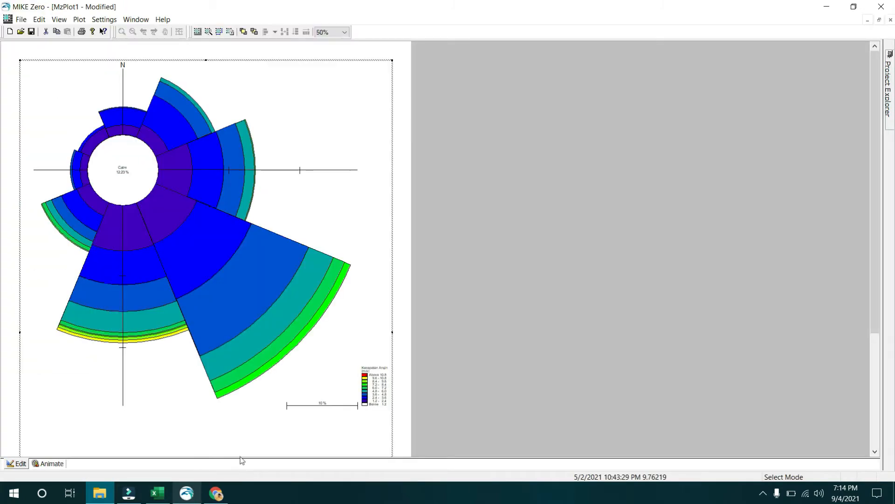
right_click(296, 127)
left_click(321, 176)
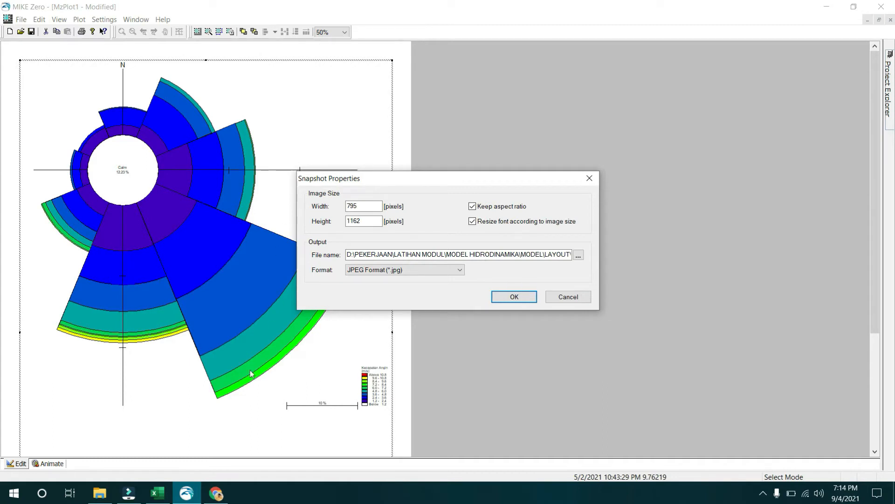
left_click(99, 493)
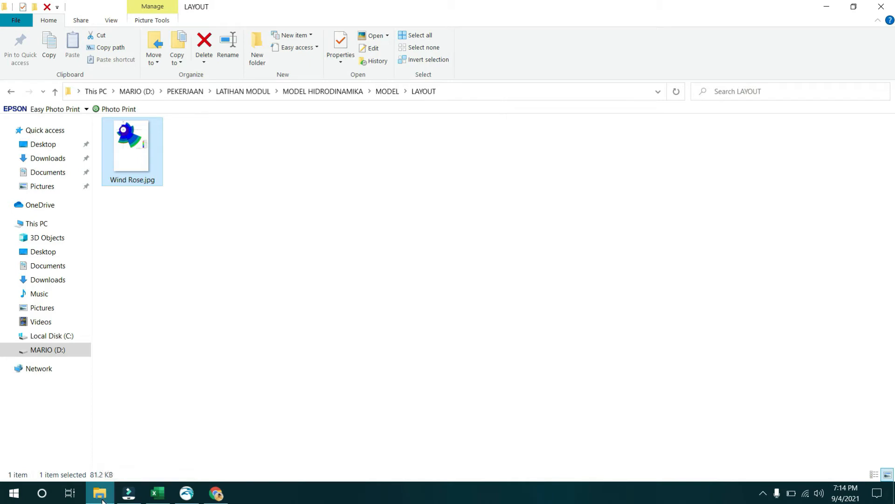
mouse_move(102, 500)
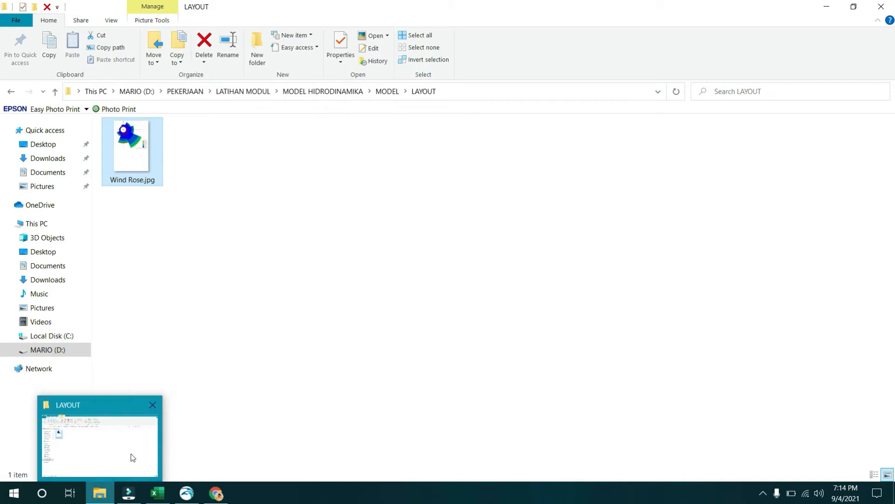
left_click(186, 493)
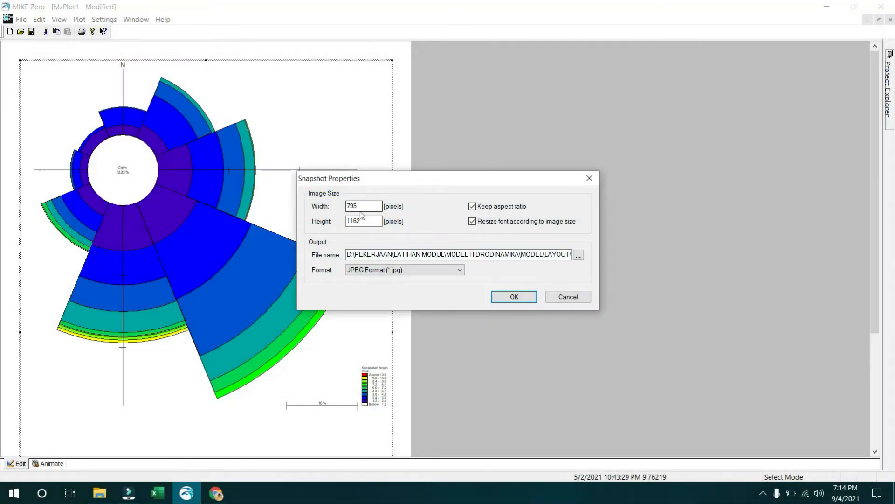
- Set the image width to 5000 pixels and export the bitmap over Wind Rose.jpg in the LAYOUT folder
left_click(359, 211)
left_click_drag(361, 207, 338, 207)
type("5000")
key("Tab")
left_click(578, 255)
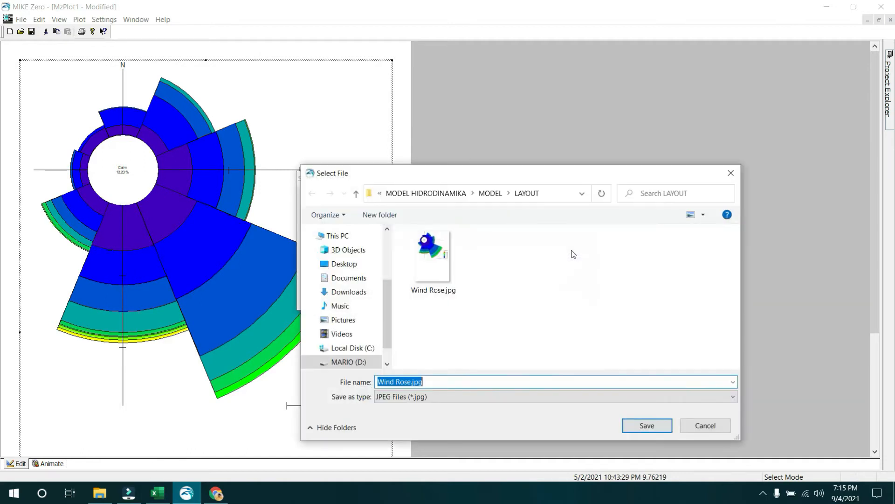
double_click(451, 278)
left_click(508, 295)
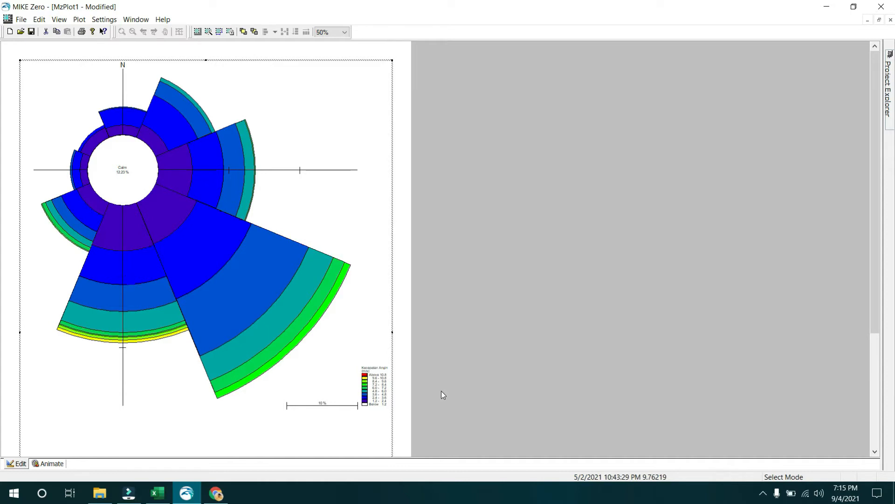
- Switch to File Explorer, open Wind Rose.jpg and examine the sharpness of the rose, legend and scale bar up close, and close the viewer
left_click(100, 493)
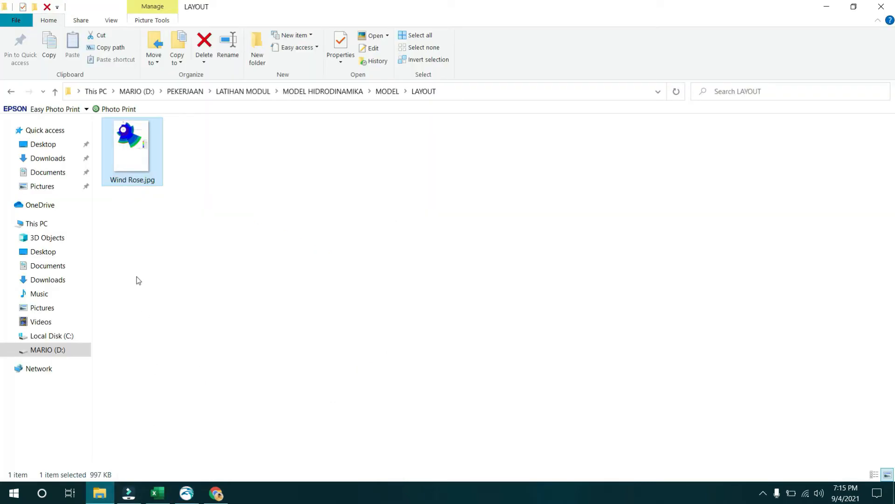
double_click(143, 168)
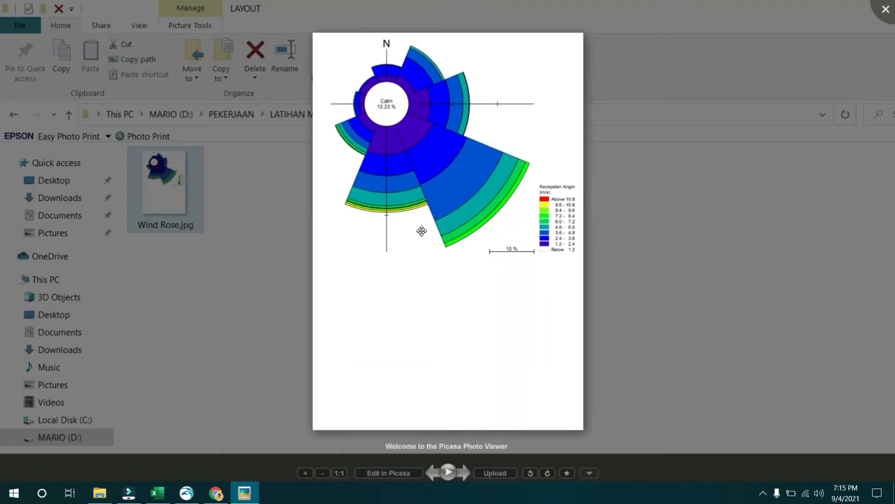
scroll(562, 172, "up", 1)
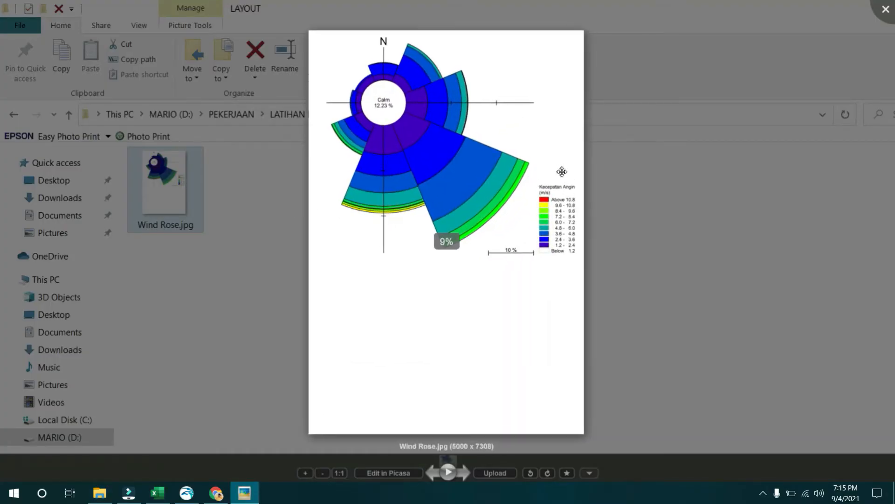
scroll(562, 172, "up", 3)
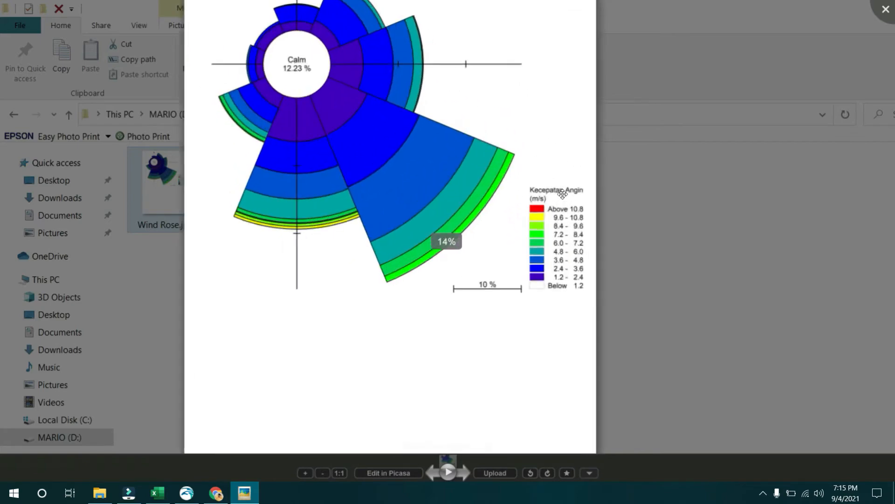
scroll(562, 194, "up", 6)
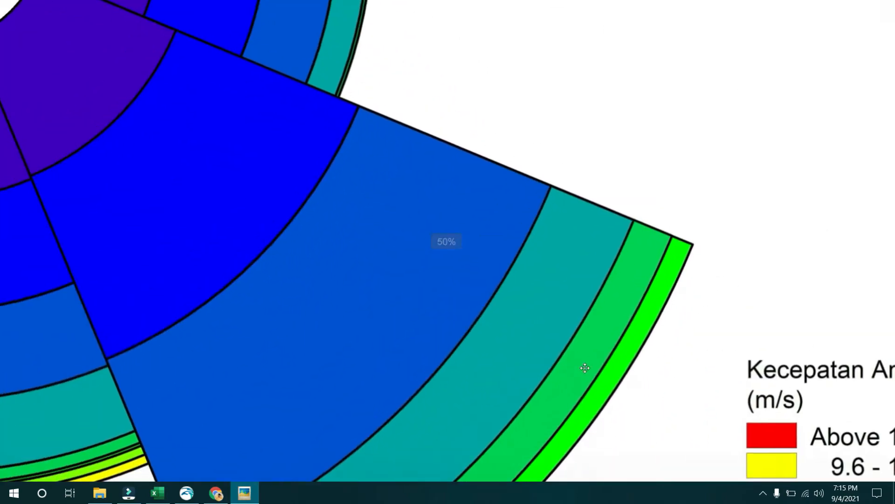
left_click_drag(228, 178, 421, 338)
left_click_drag(196, 148, 292, 268)
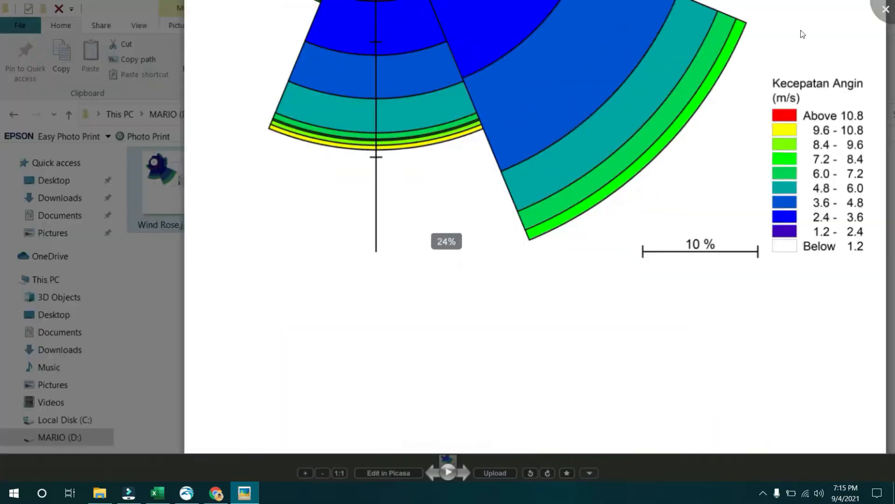
left_click(885, 10)
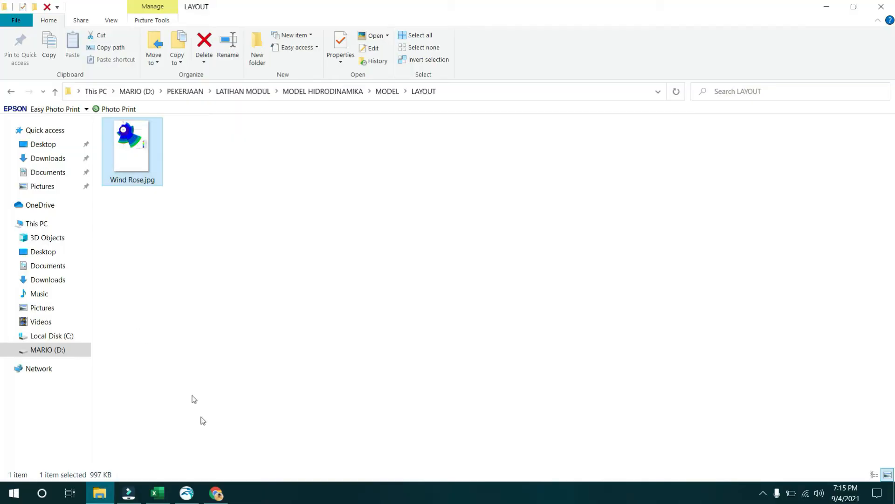
- Switch back to MIKE Zero and shrink the rose plot object to about 185 mm high by raising its lower edge to just below the scale bar
left_click(186, 492)
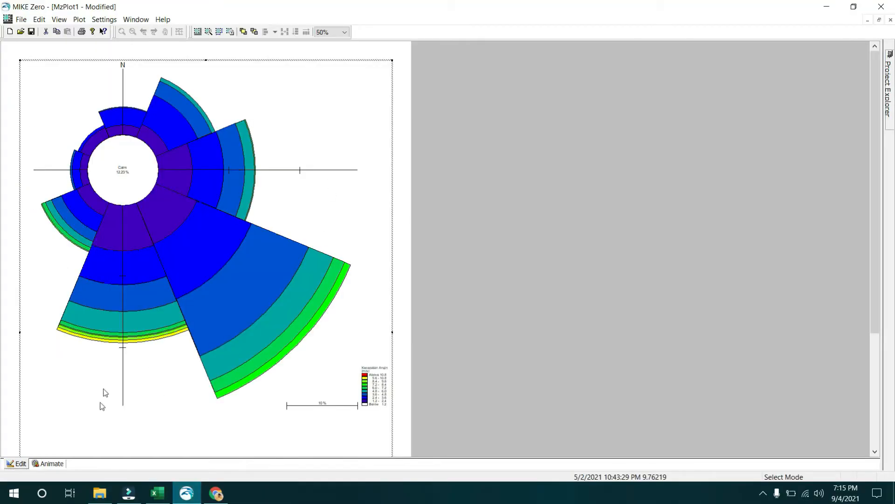
left_click(100, 493)
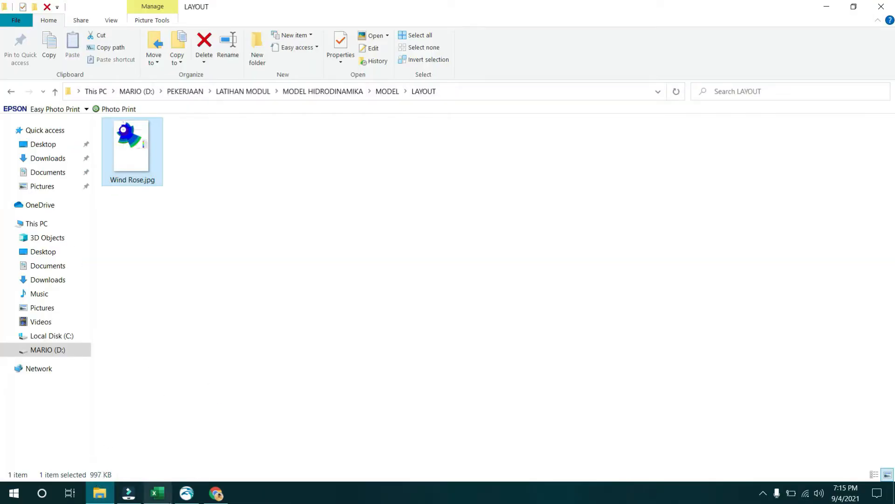
left_click(186, 493)
left_click(218, 294)
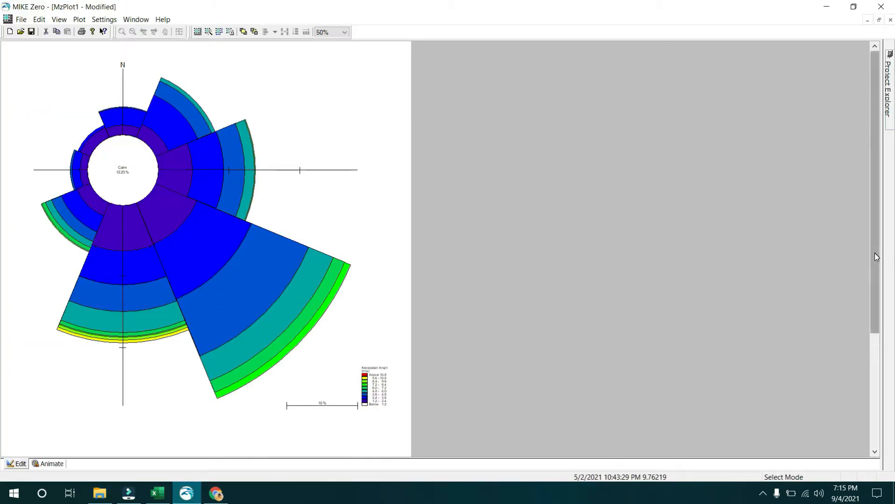
left_click_drag(875, 253, 876, 403)
left_click(271, 225)
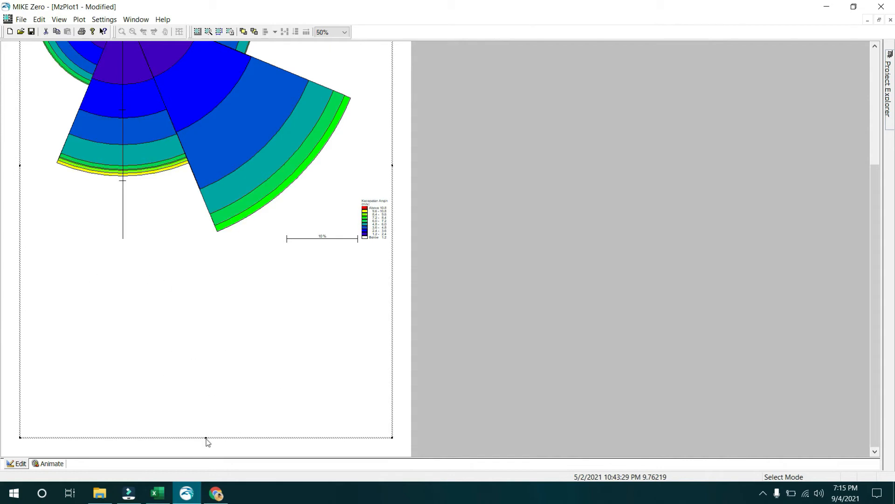
left_click_drag(206, 438, 206, 258)
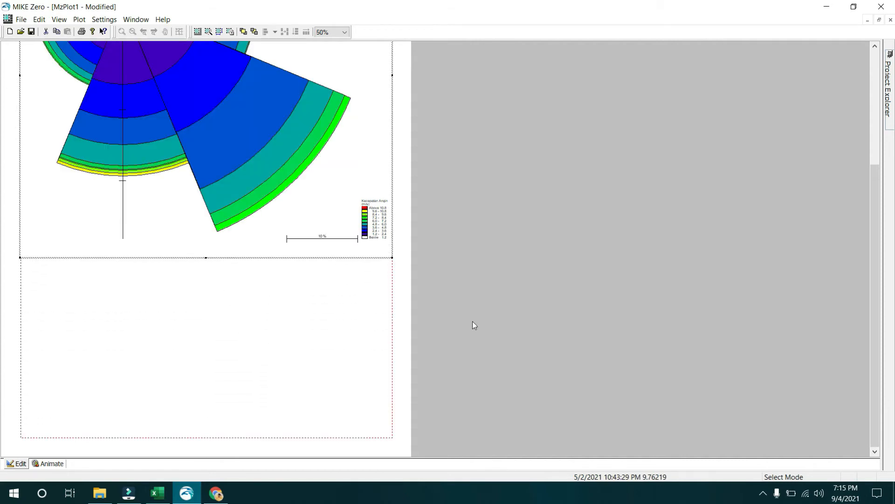
scroll(872, 108, "up", 3)
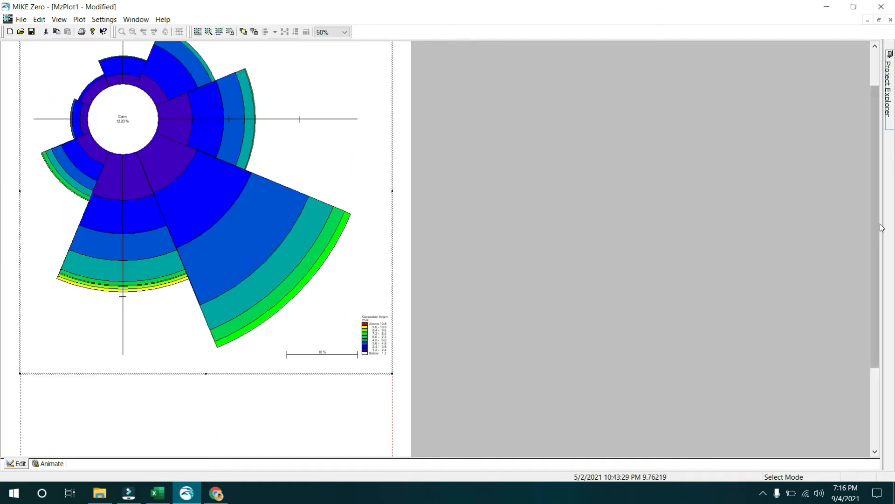
scroll(285, 217, "up", 2)
left_click(268, 214)
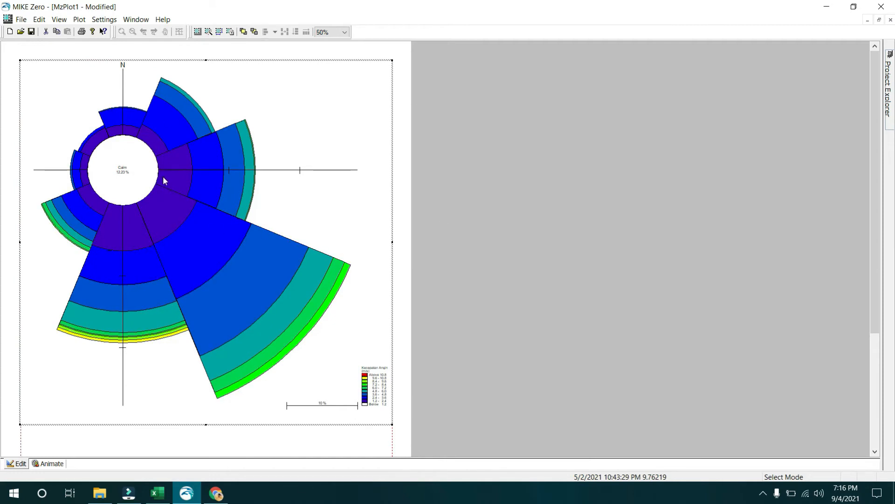
- Set the rose plot object's width and height to 300 mm and the view scale to 25%
right_click(136, 89)
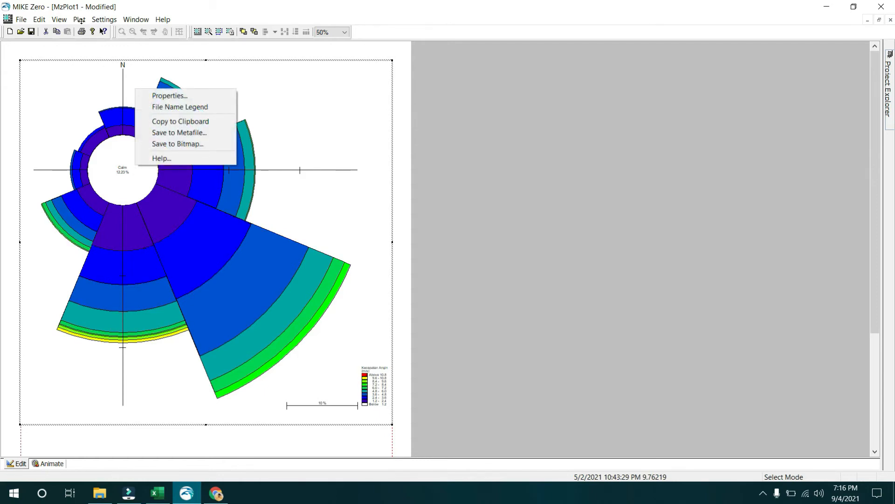
left_click(79, 20)
left_click(93, 54)
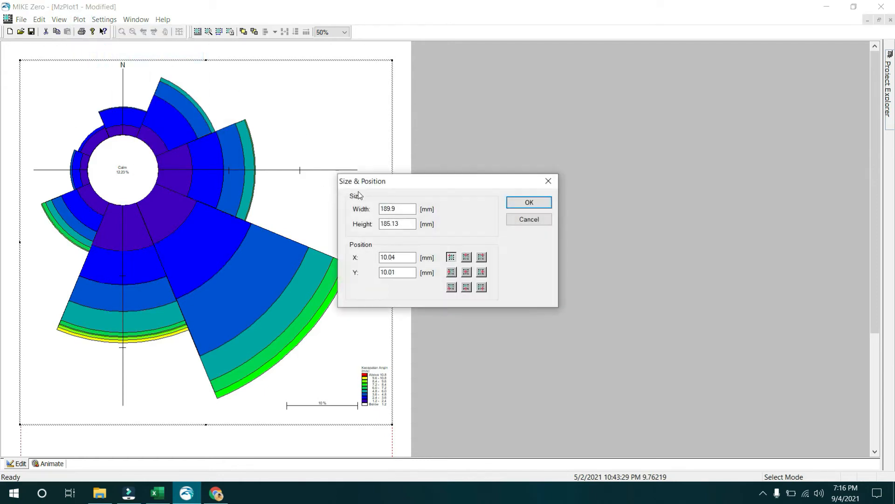
left_click_drag(401, 208, 366, 216)
type("300")
key("Tab")
type("300")
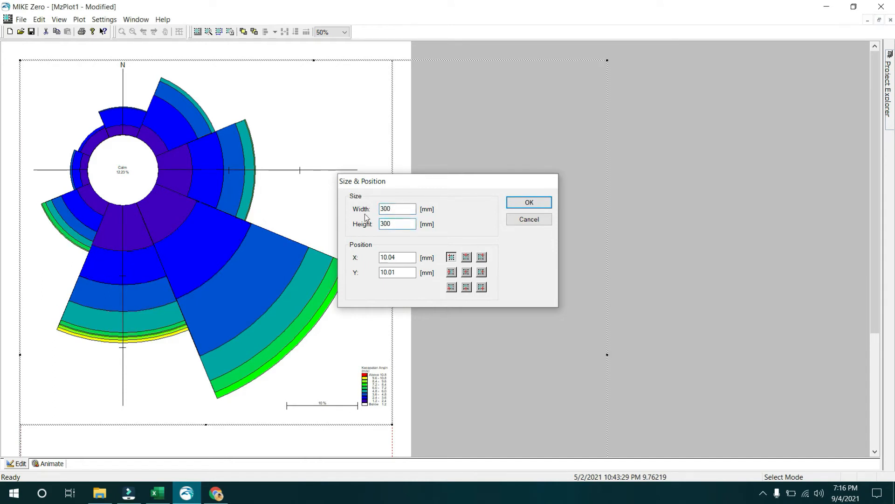
key("Return")
left_click(345, 32)
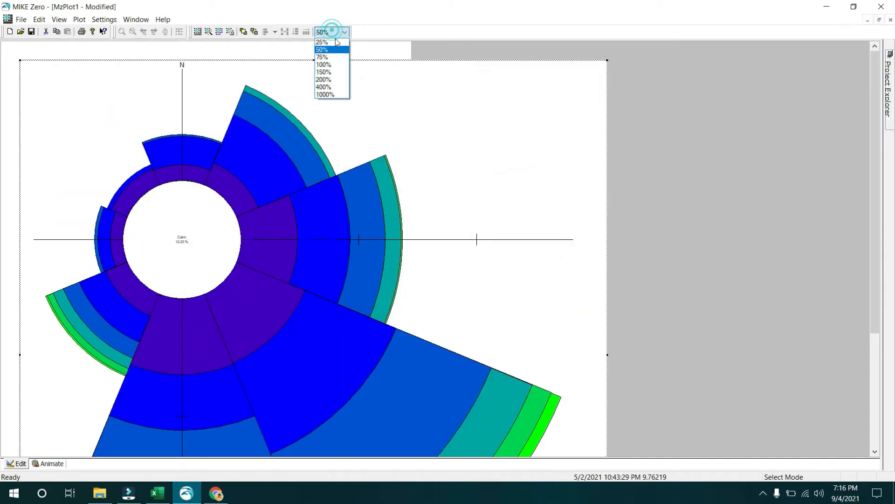
left_click(334, 40)
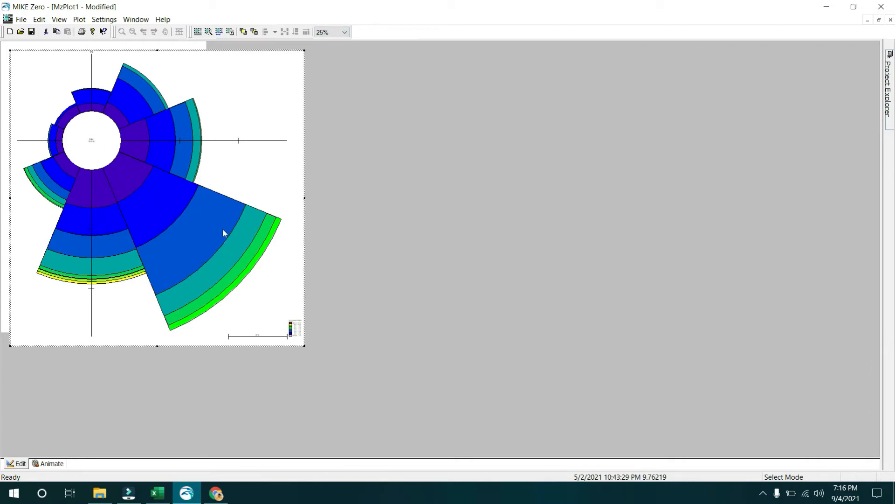
- Export the rose plot object as a 3500-pixel-wide JPEG over Wind Rose.jpg in the LAYOUT folder and check the file in File Explorer
right_click(125, 139)
left_click(169, 193)
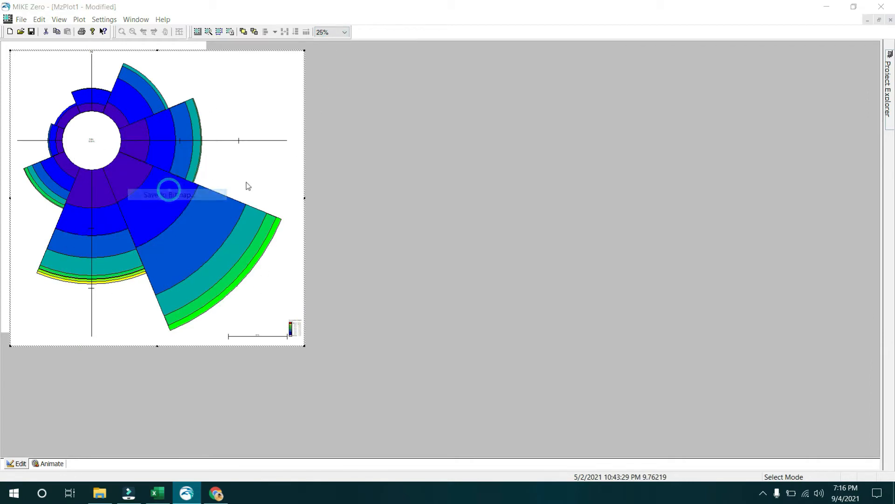
left_click_drag(372, 206, 322, 207)
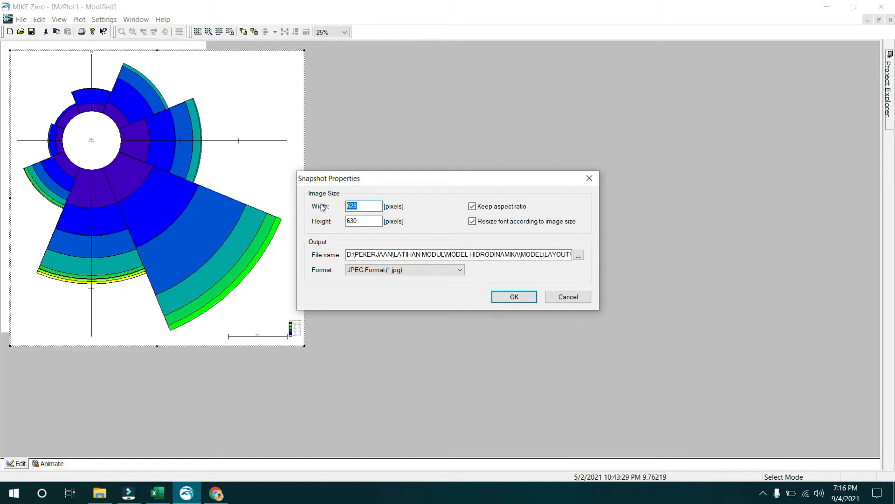
type("3500")
left_click(579, 256)
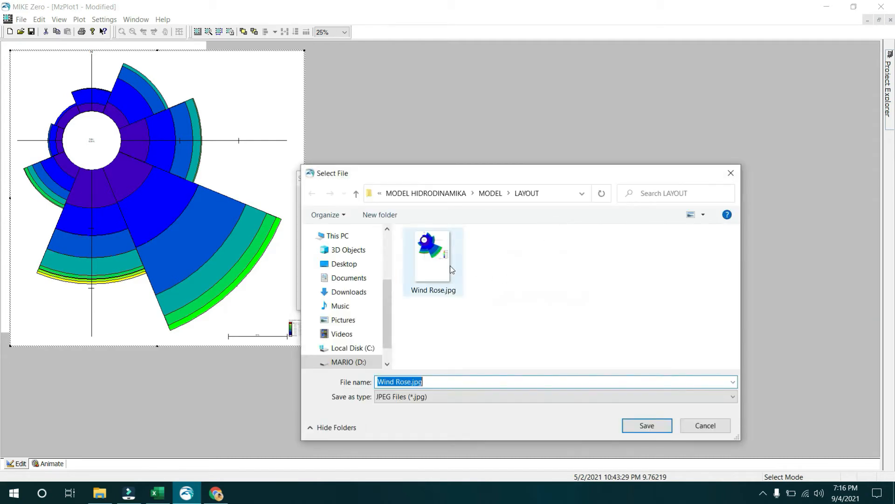
left_click(443, 266)
double_click(444, 266)
left_click(508, 294)
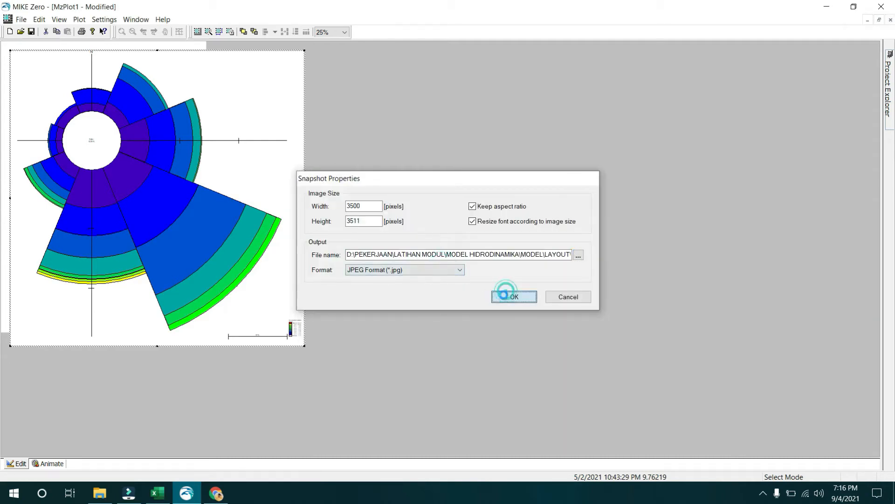
left_click(99, 493)
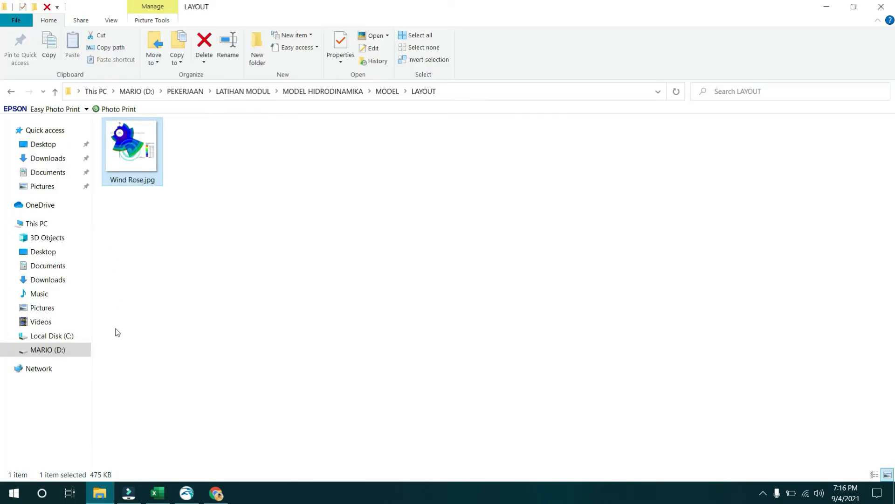
- Return to MIKE Zero, re-export the rose plot object over Wind Rose.jpg at 5500 pixels wide, and check the file in File Explorer
left_click(187, 493)
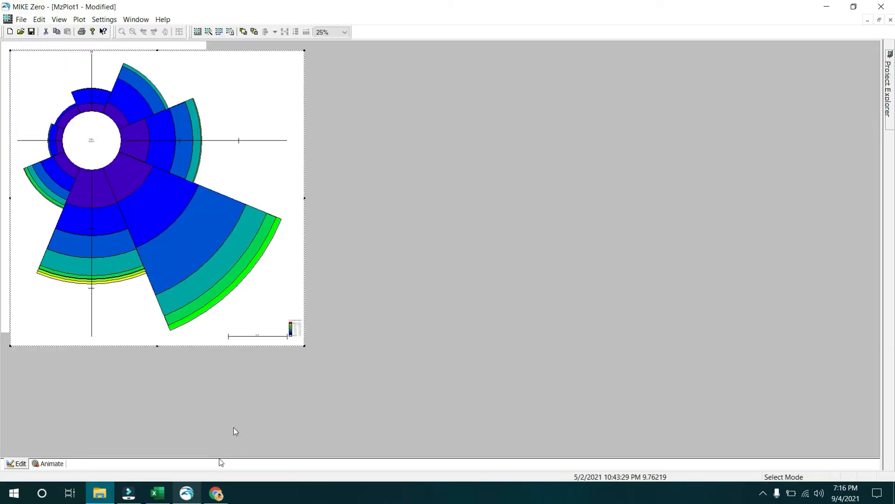
right_click(229, 210)
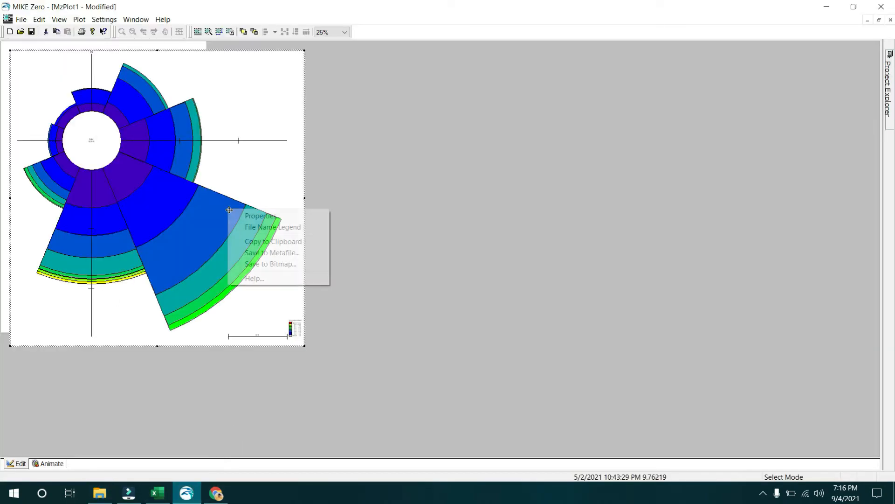
left_click(270, 264)
double_click(380, 206)
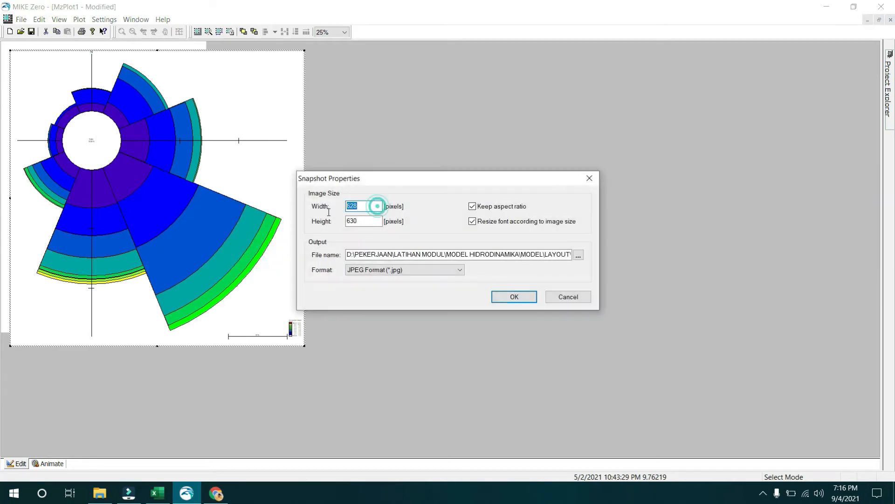
type("5500")
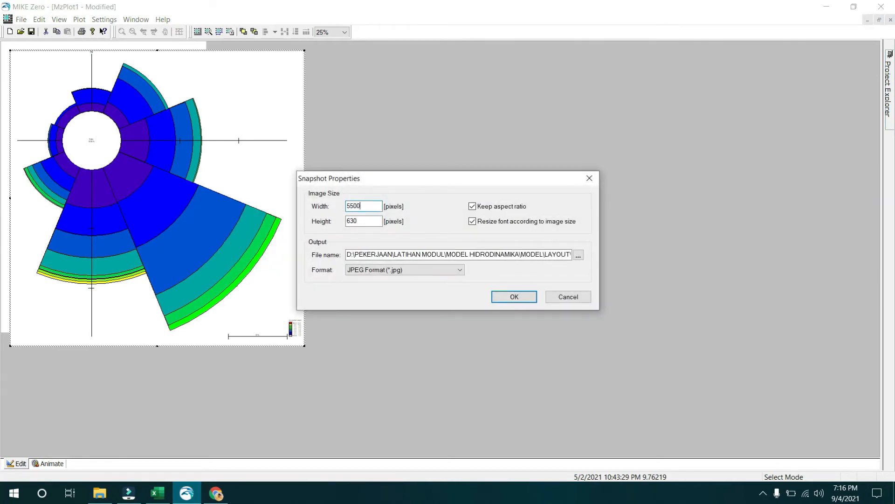
left_click(579, 255)
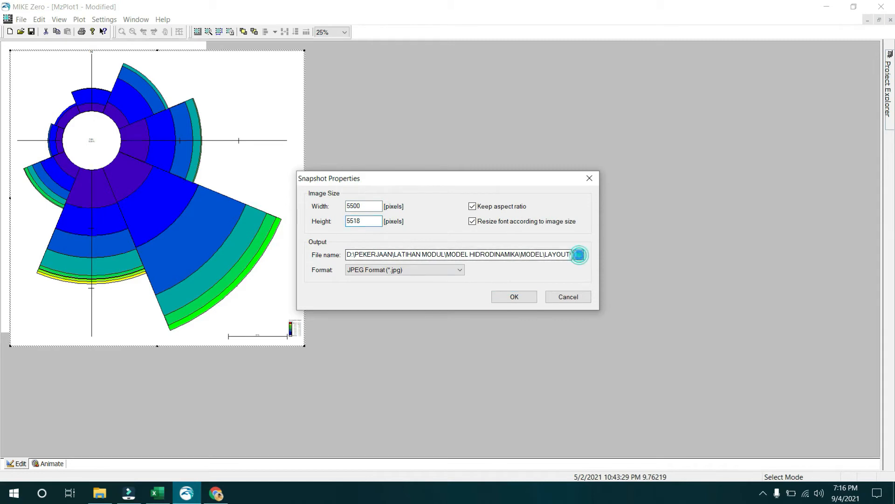
double_click(454, 269)
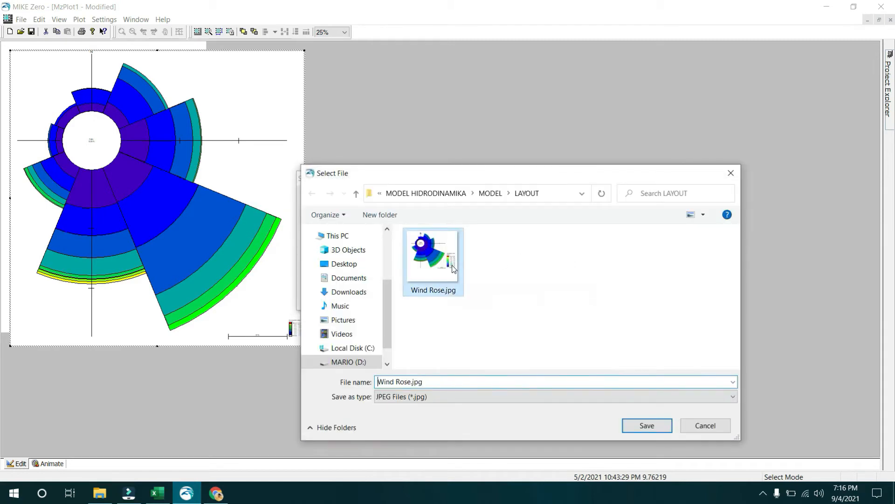
left_click(515, 297)
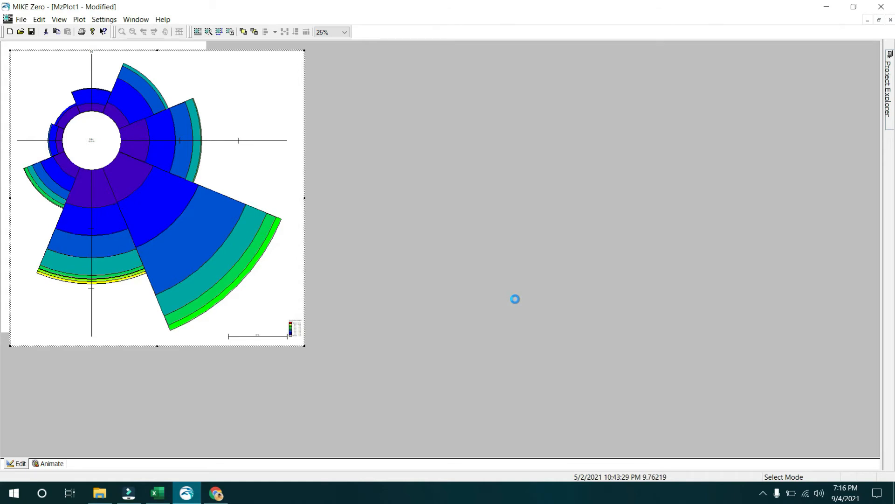
left_click(99, 493)
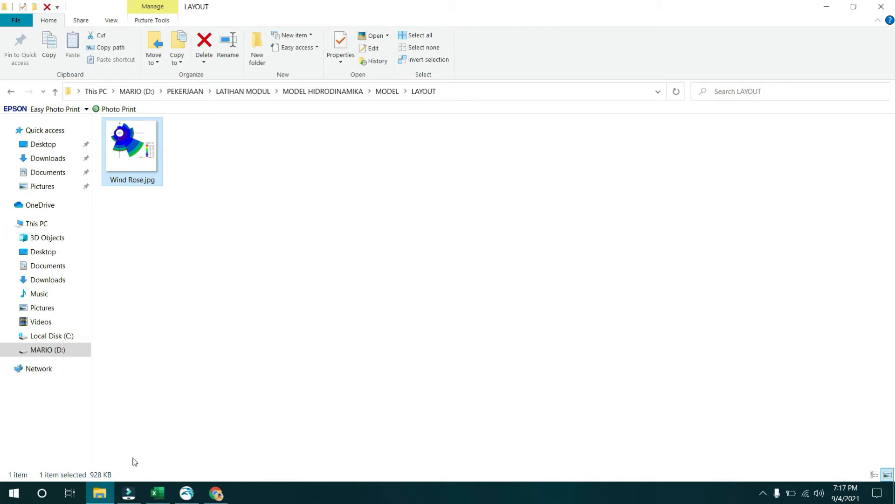
- Switch back to MIKE Zero and export the rose plot object at 6500 pixels wide as a JPEG over Wind Rose.jpg in the LAYOUT folder
left_click(186, 491)
right_click(228, 175)
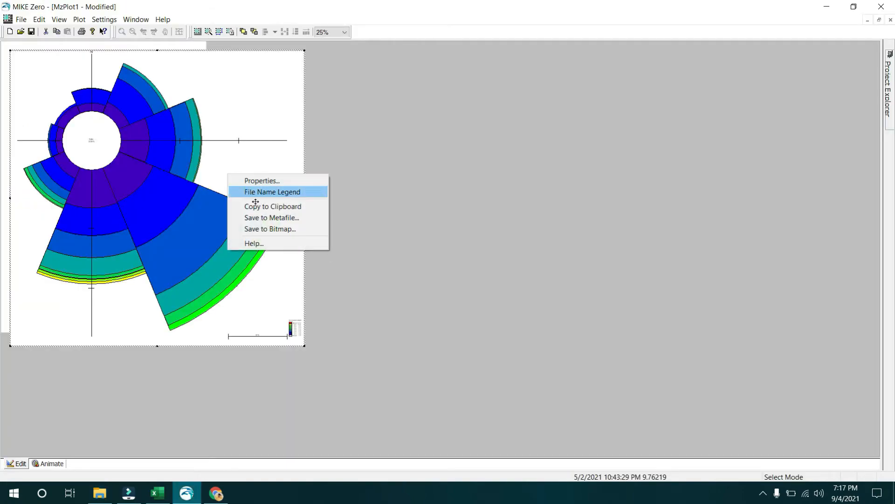
left_click(270, 229)
left_click_drag(364, 206, 332, 210)
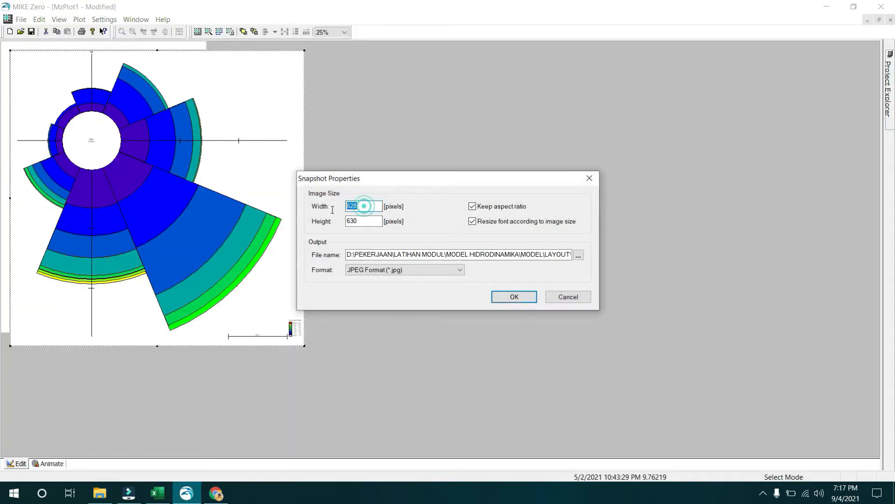
type("6500")
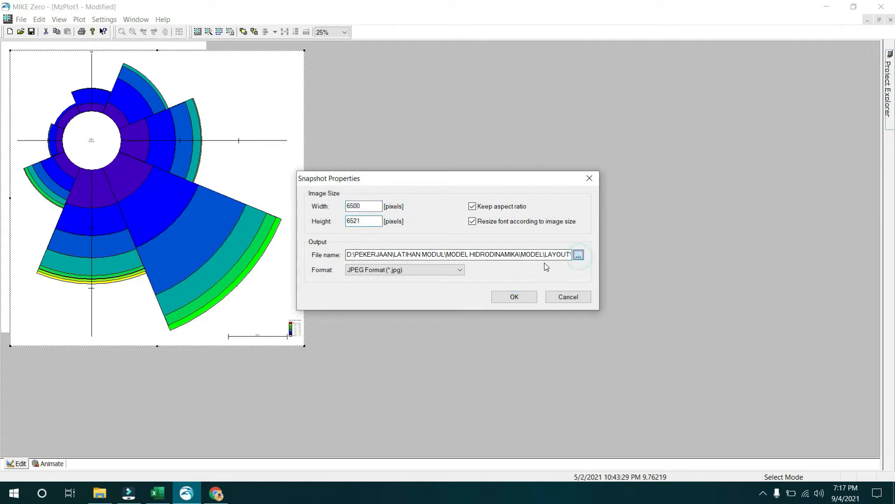
left_click(578, 255)
double_click(432, 257)
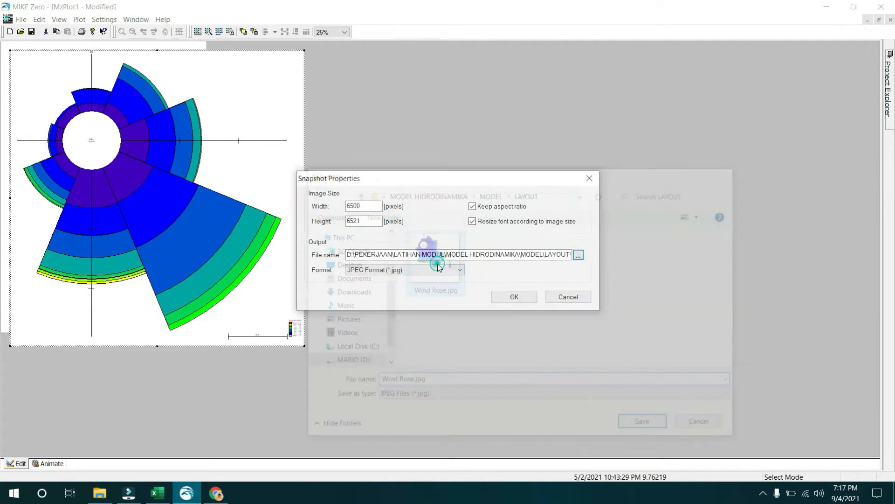
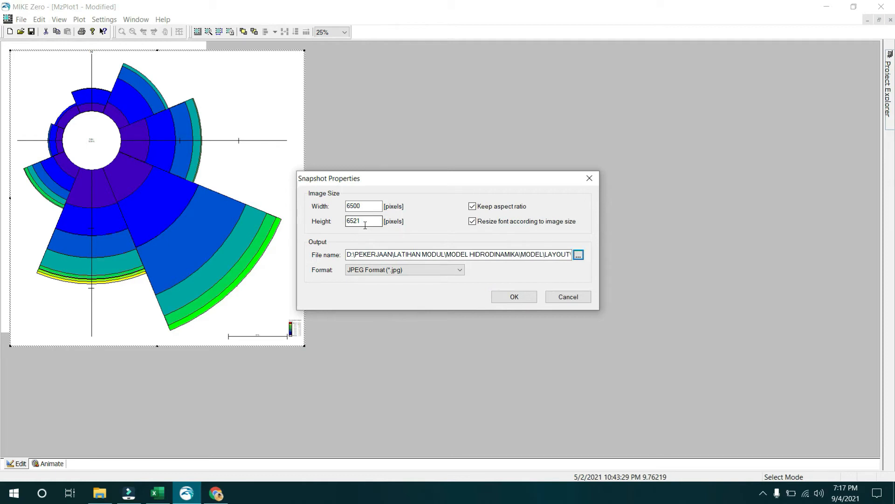
left_click(524, 296)
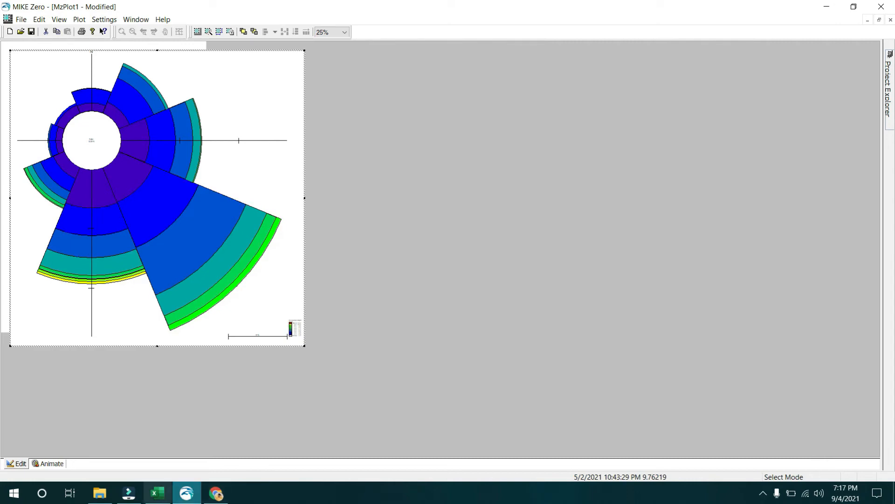
- Switch to File Explorer, open Wind Rose.jpg, examine the sharpness of the rose sectors and wind speed legend up close, and close the viewer
left_click(101, 494)
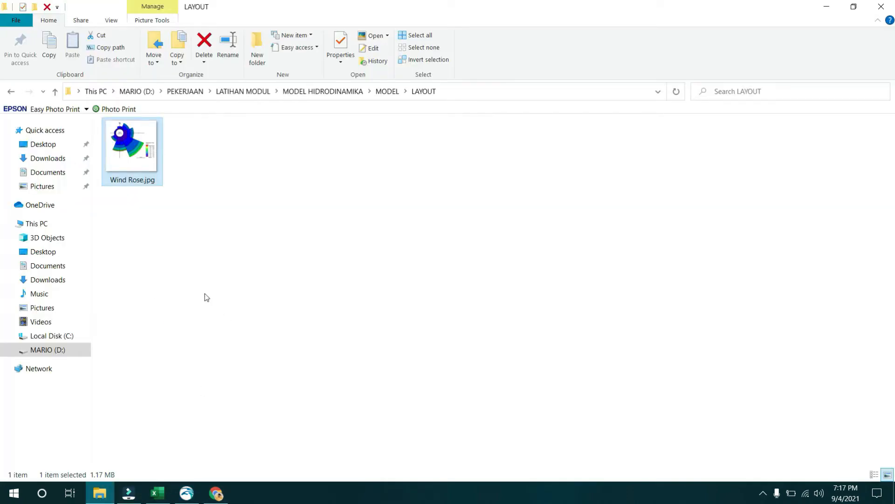
double_click(131, 168)
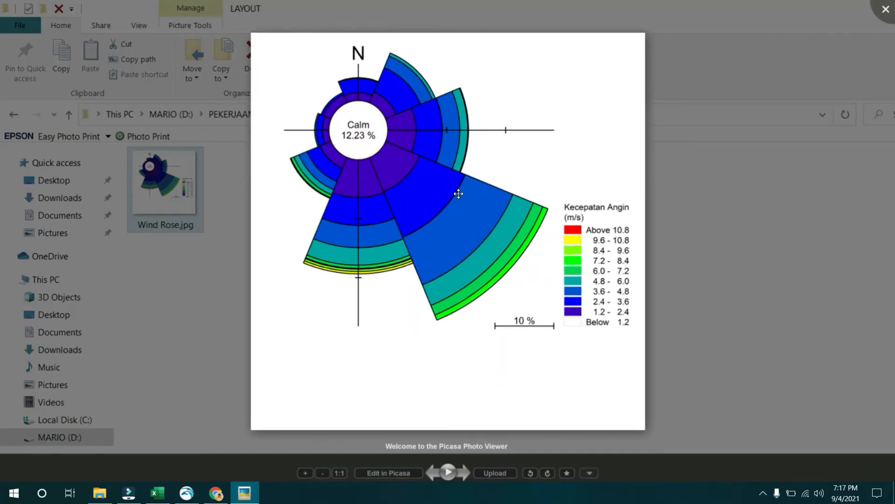
scroll(418, 161, "up", 6)
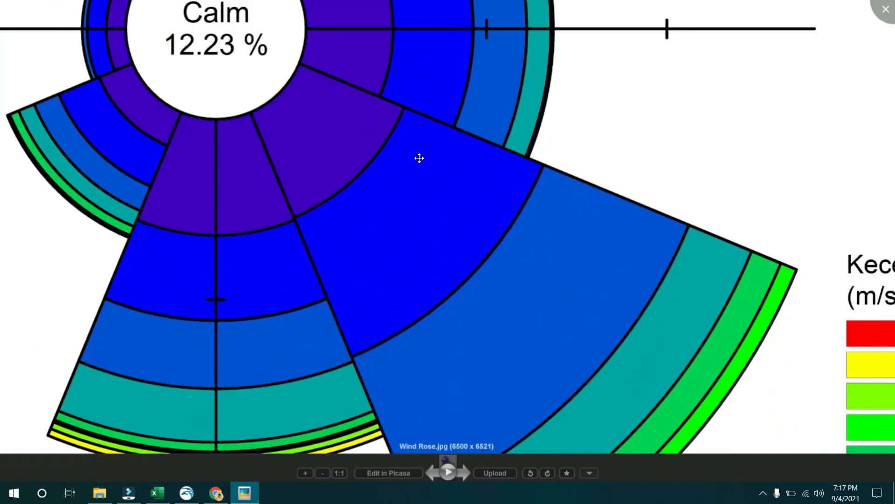
left_click_drag(410, 145, 220, 90)
scroll(716, 273, "up", 4)
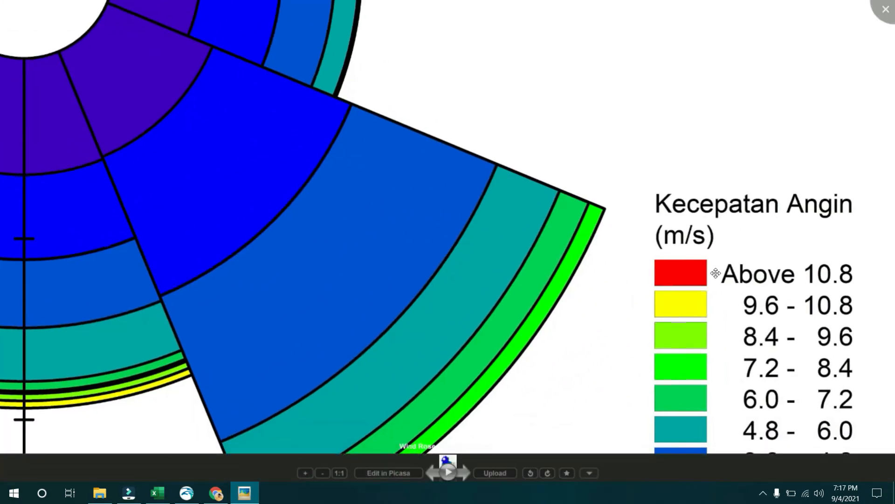
scroll(738, 276, "up", 5)
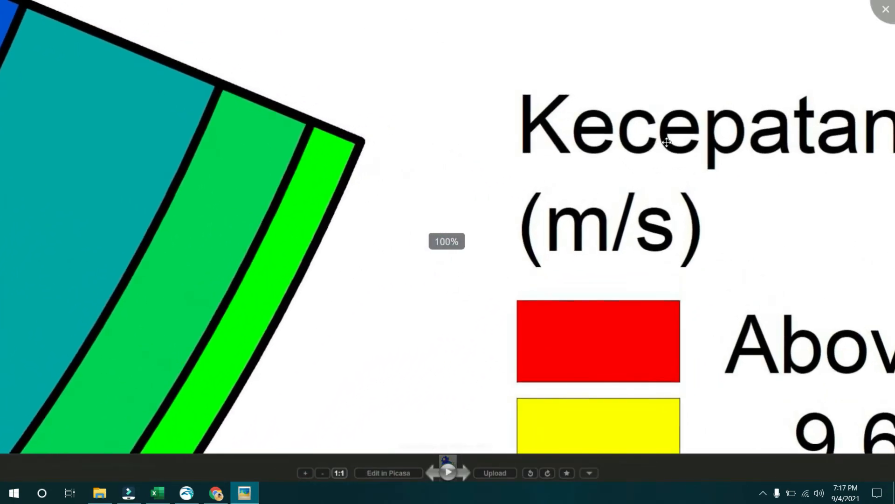
scroll(667, 142, "down", 15)
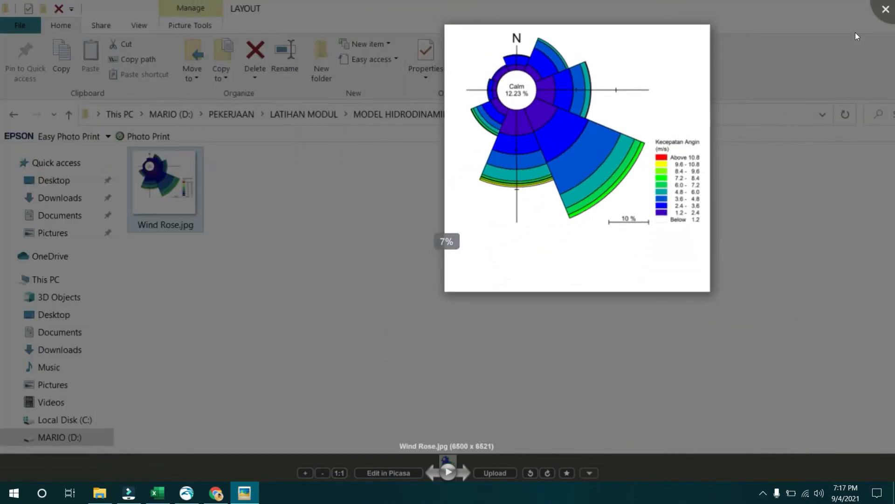
left_click(881, 13)
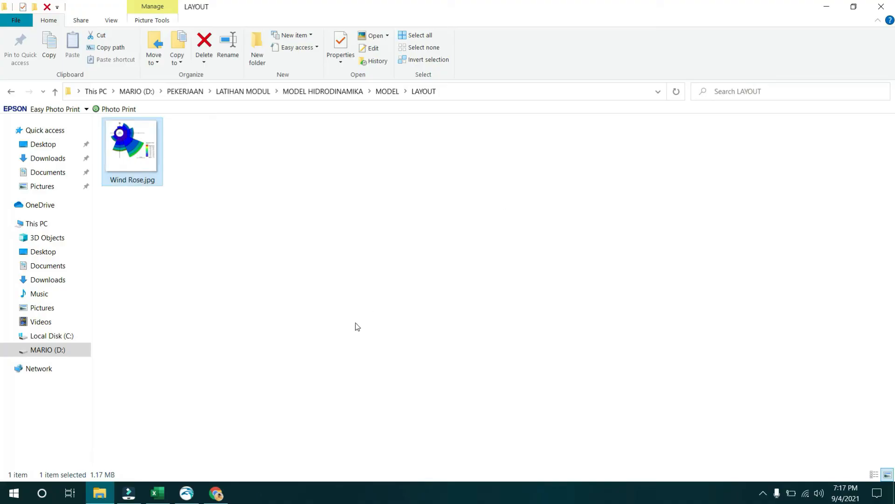
- Switch to MIKE Zero, start saving the rose plot composition, and create a folder named PLC inside MODEL
left_click(187, 493)
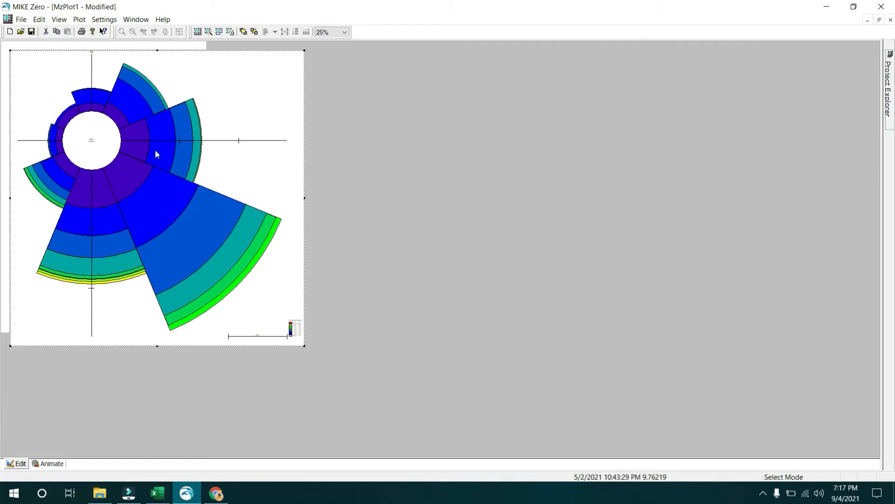
left_click(433, 128)
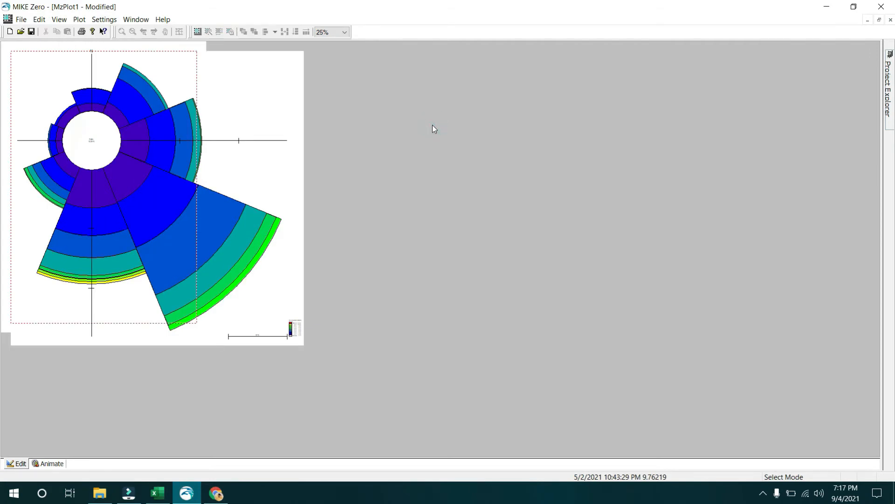
left_click(265, 121)
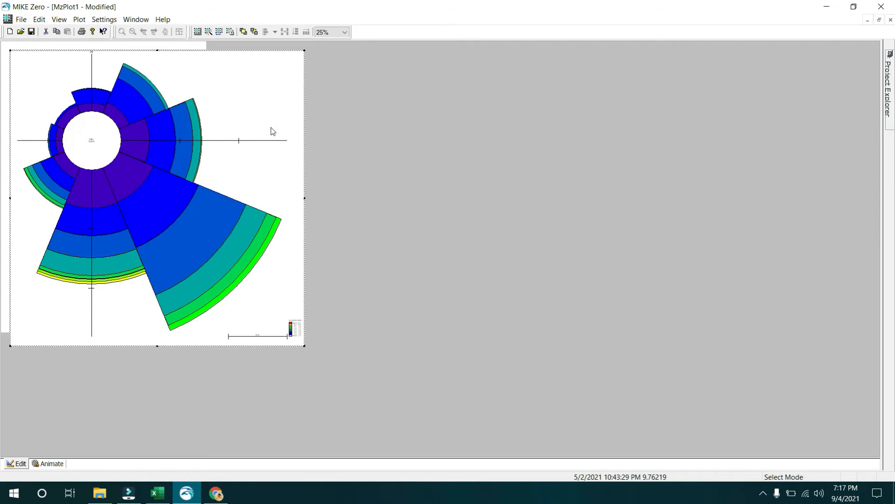
key("ctrl+s")
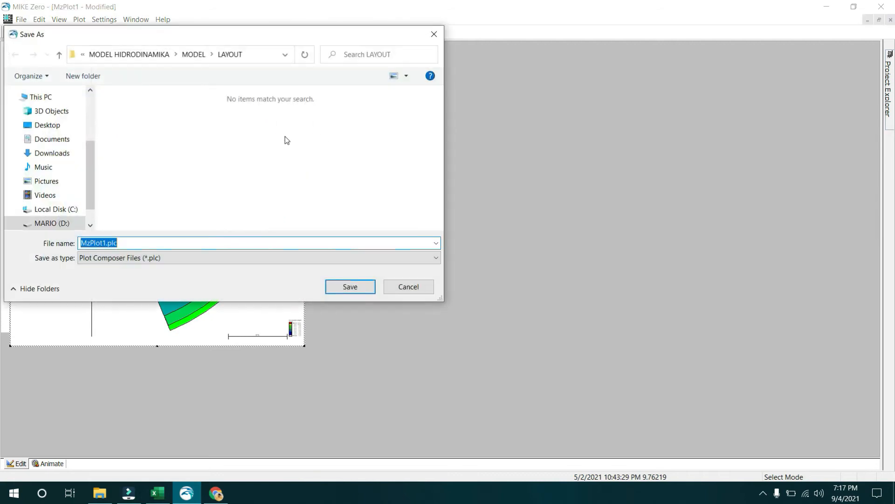
left_click(186, 53)
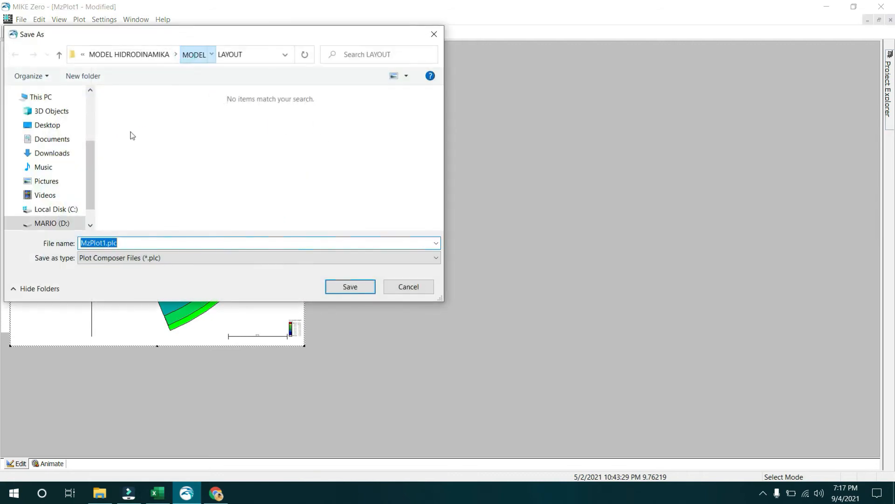
left_click(83, 75)
type("PLC")
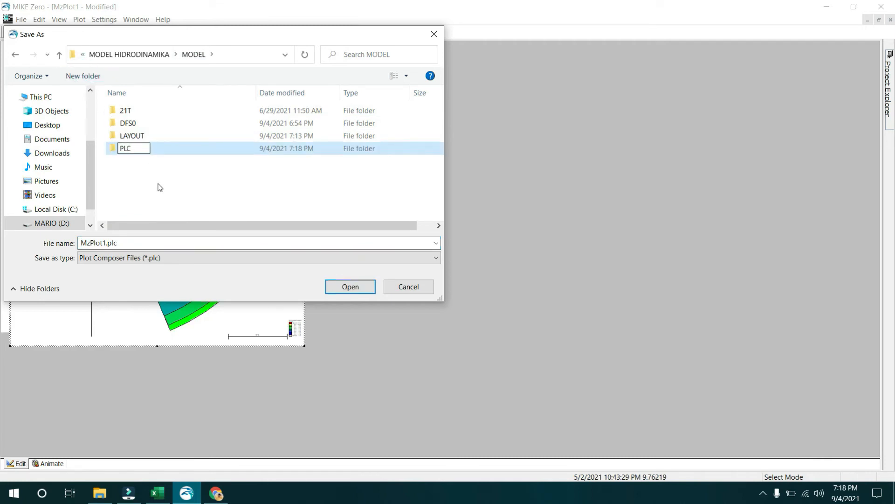
key("Return")
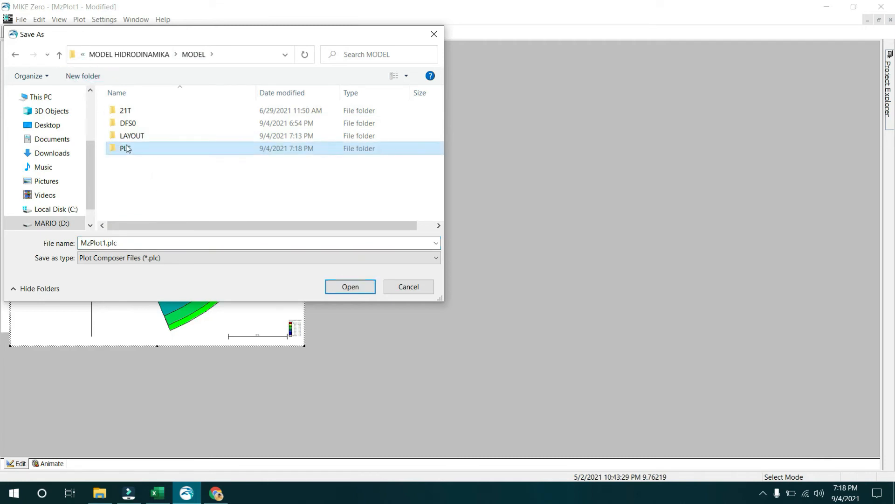
- Save the plot composition as WindRose in the PLC folder
double_click(126, 148)
left_click(93, 243)
type("WindRose")
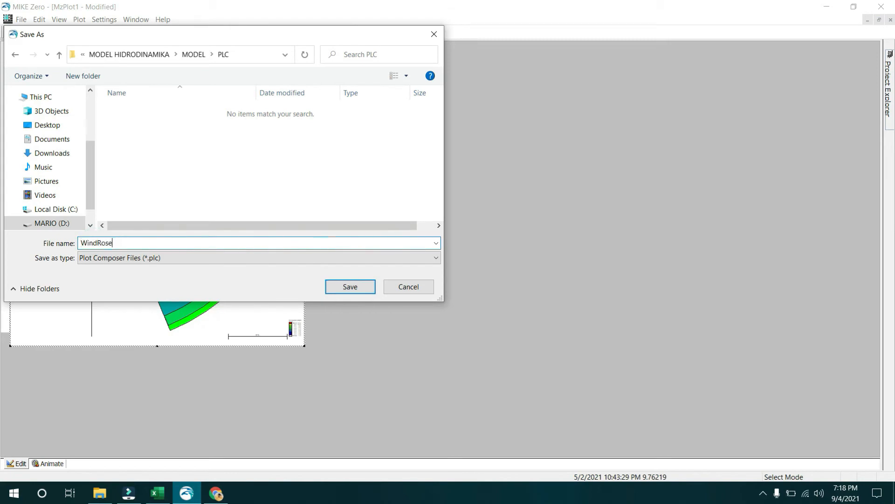
key("Return")
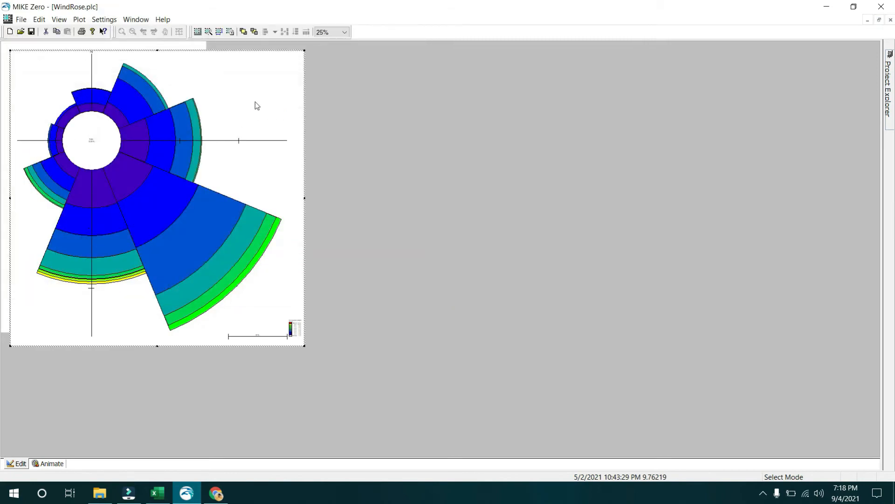
- Save a copy of the plot composition as WindSeries in the PLC folder
left_click(21, 20)
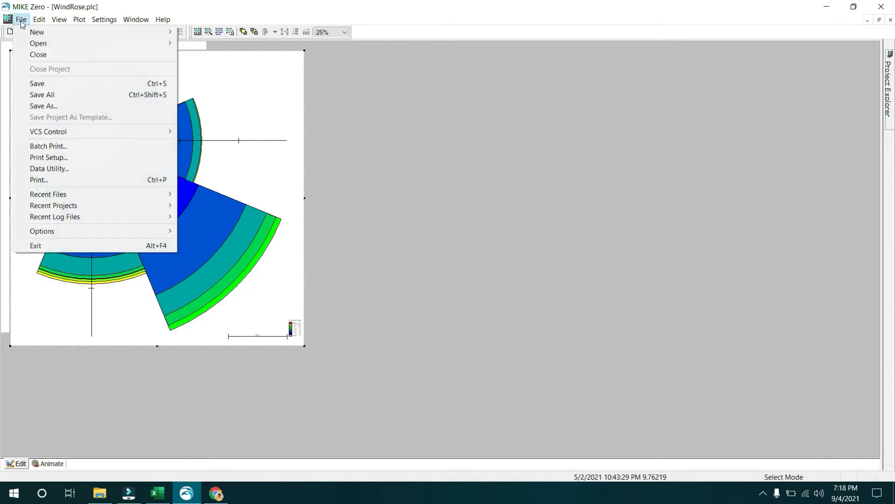
left_click(47, 105)
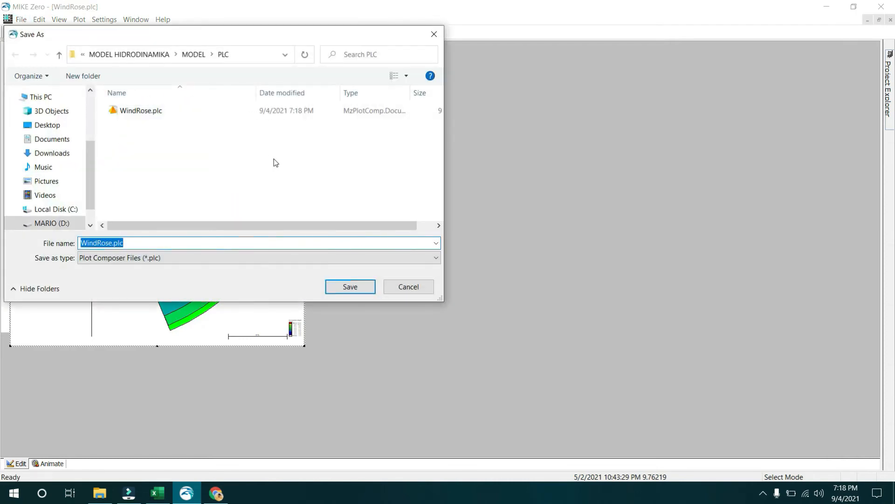
type("WindSeries")
key("Return")
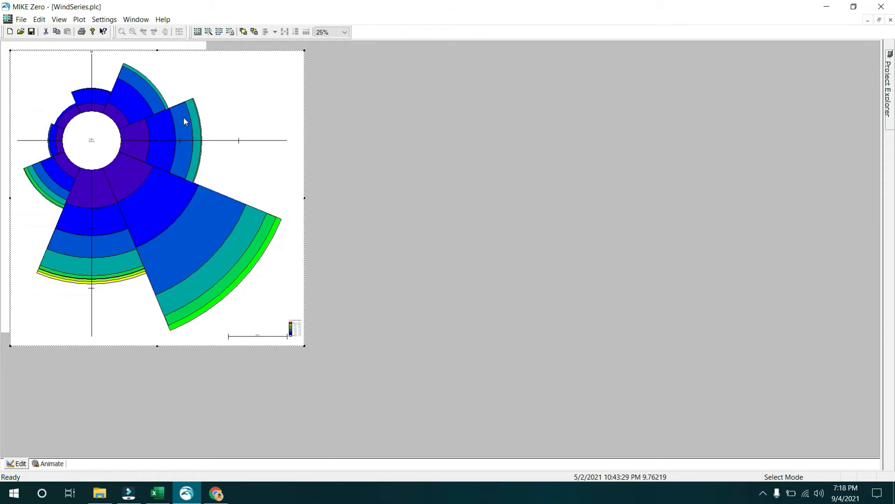
- Delete the rose plot from the page and insert a maximized Time Series Direction Plot in its place
key("Delete")
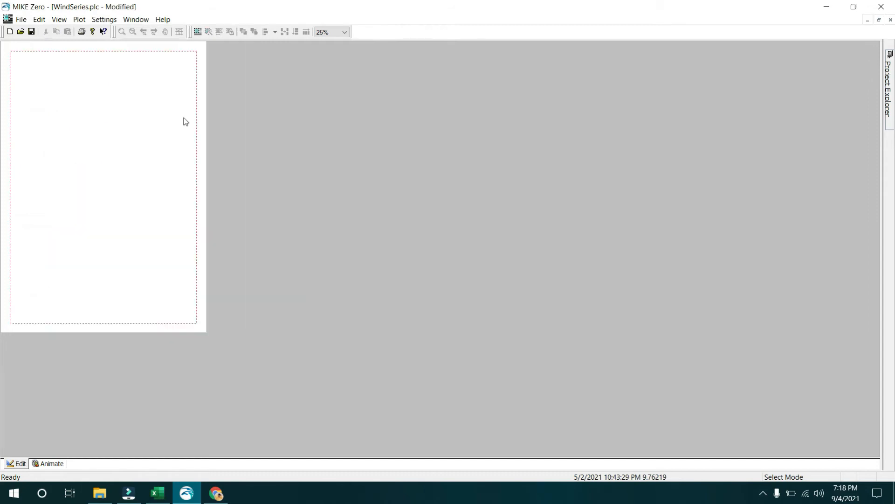
double_click(131, 66)
scroll(409, 277, "down", 3)
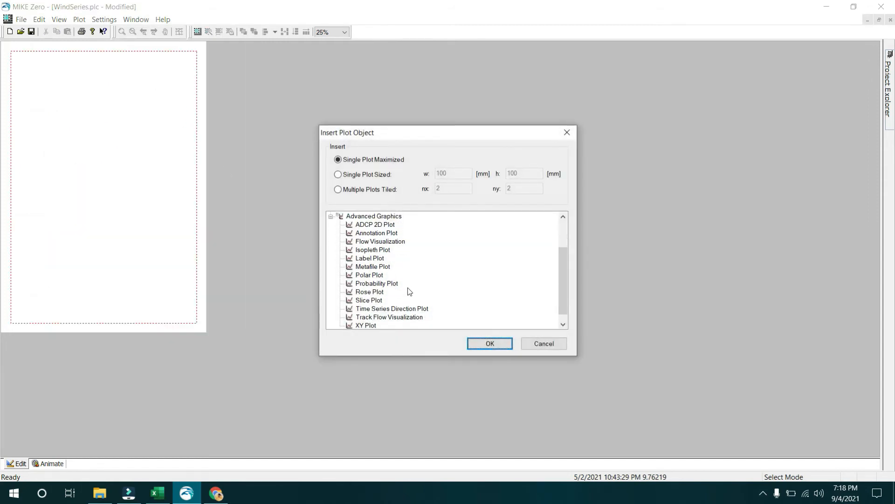
double_click(412, 309)
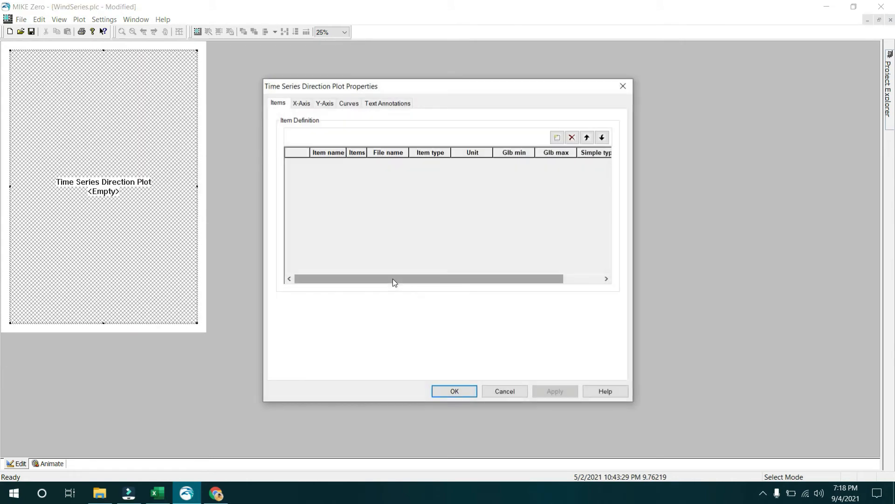
- Add the Kecepatan and Arah items from DataAngin.dfs0 to the time series direction plot
left_click(557, 137)
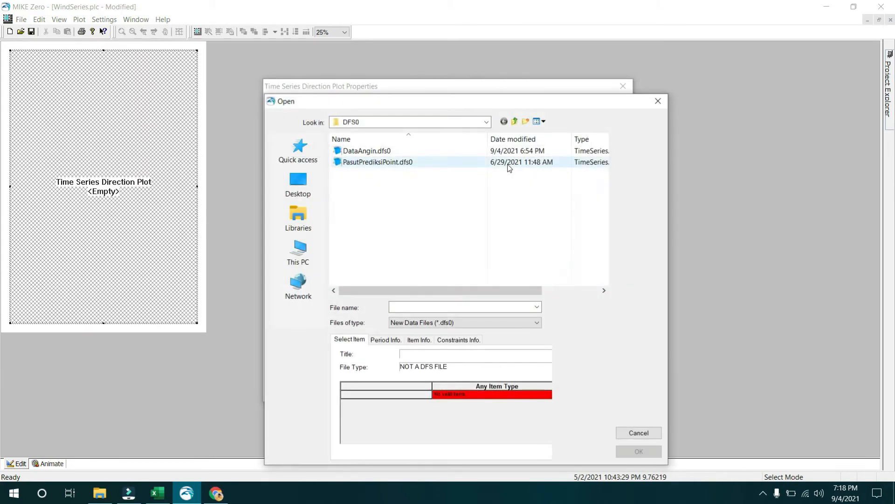
left_click(377, 151)
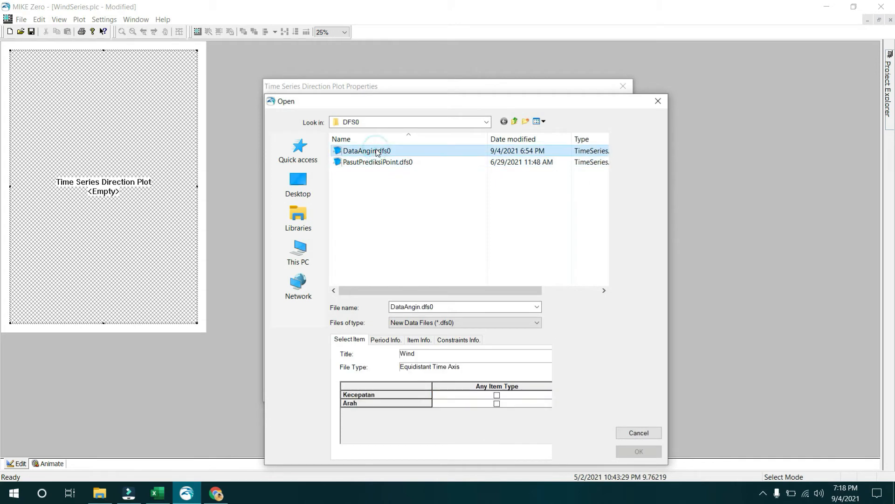
left_click(497, 395)
left_click(497, 404)
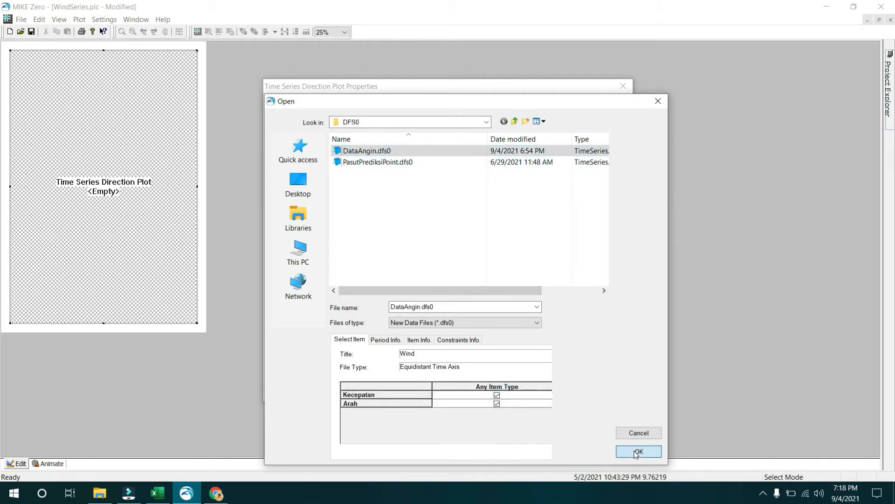
left_click(638, 451)
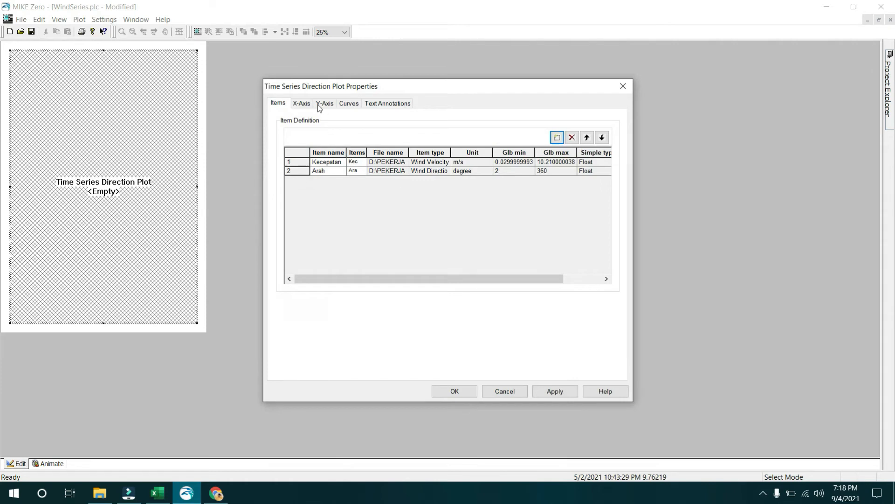
- Annotate the X-axis as "Waktu (Jam/Hari)" and the left Y-axis as "Kecepatan Angin"
left_click(301, 103)
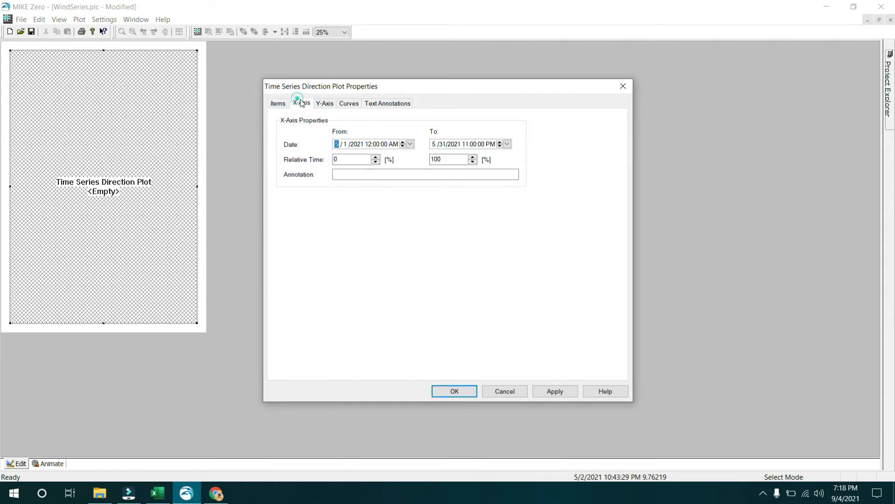
left_click(375, 171)
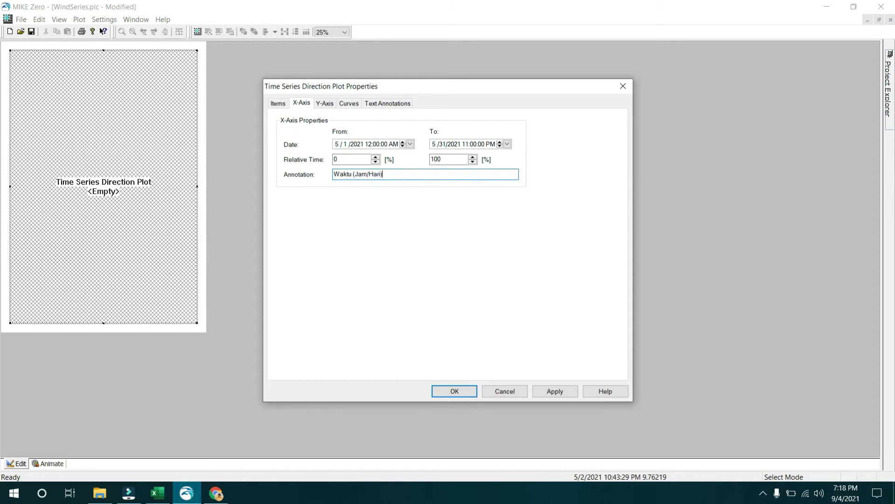
key("ctrl+Tab")
left_click(370, 353)
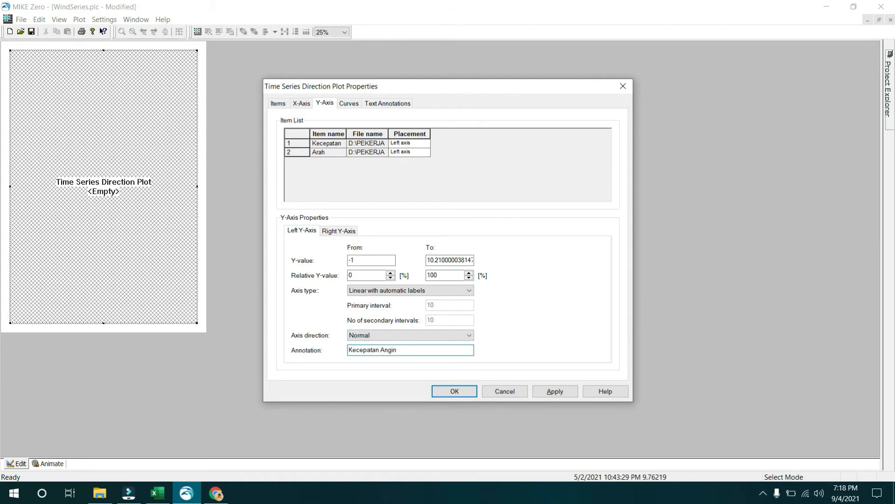
- Set the Kecepatan curve's line width to 0.25 mm and its line color to red
left_click(350, 104)
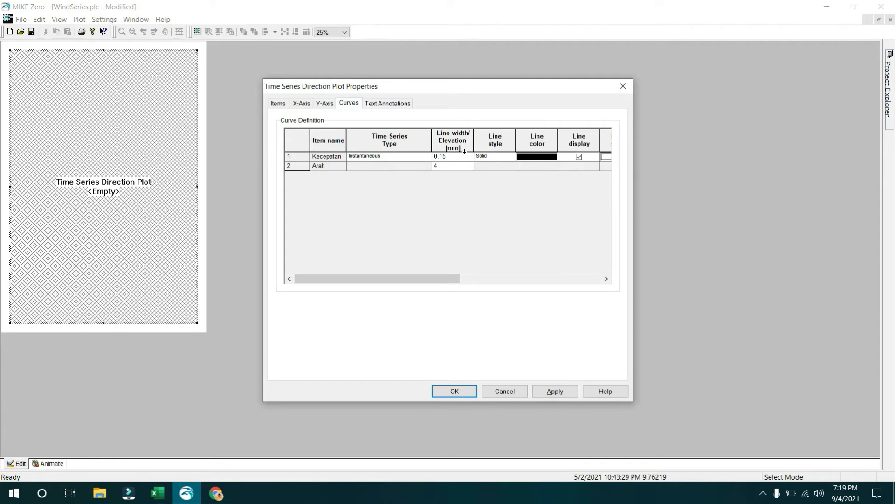
left_click(466, 158)
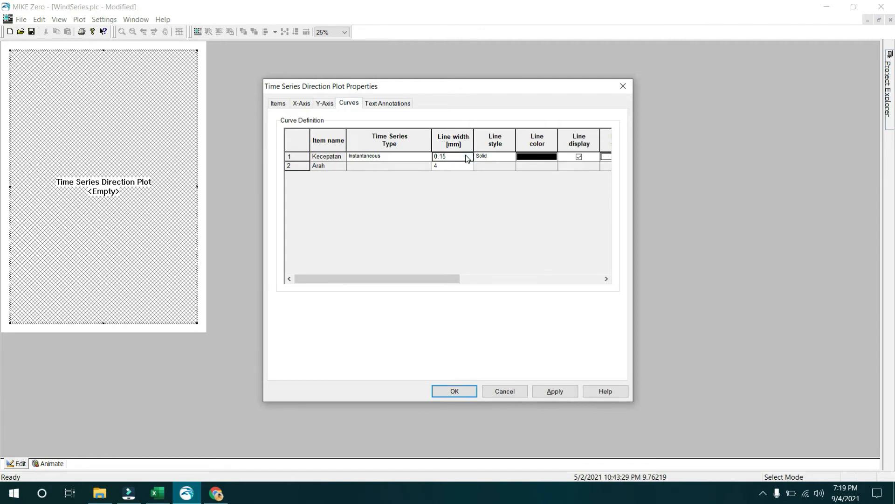
type("0.")
mouse_move(450, 278)
left_mouse_down()
mouse_move(571, 275)
mouse_move(450, 277)
left_mouse_up()
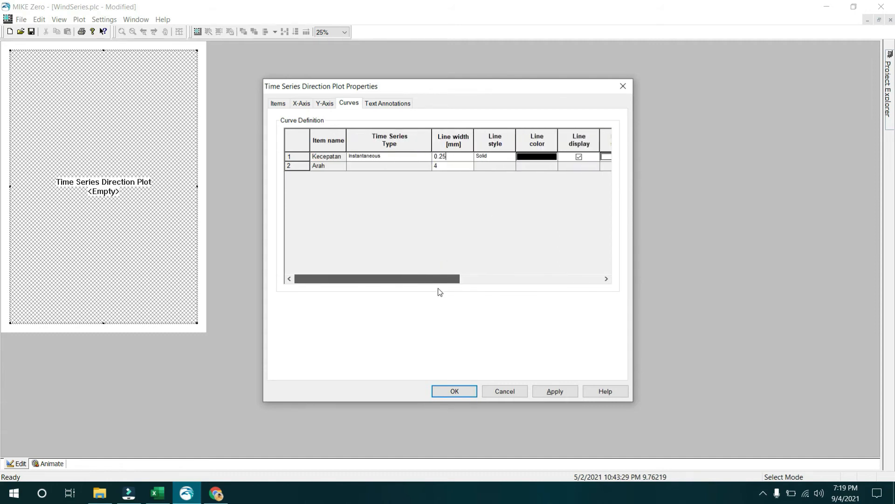
left_click(527, 159)
left_click(536, 196)
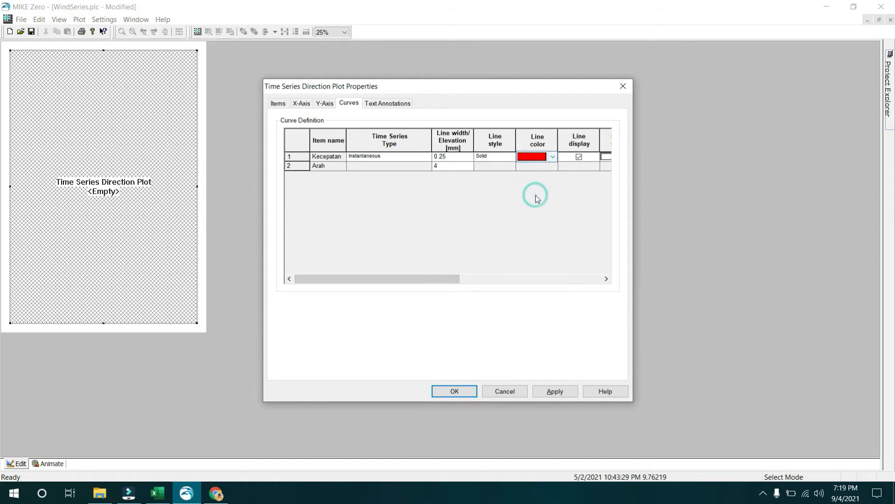
- Title the plot "Time Series Data Arah dan Kecepatan Angin" and apply the plot properties
left_click(385, 107)
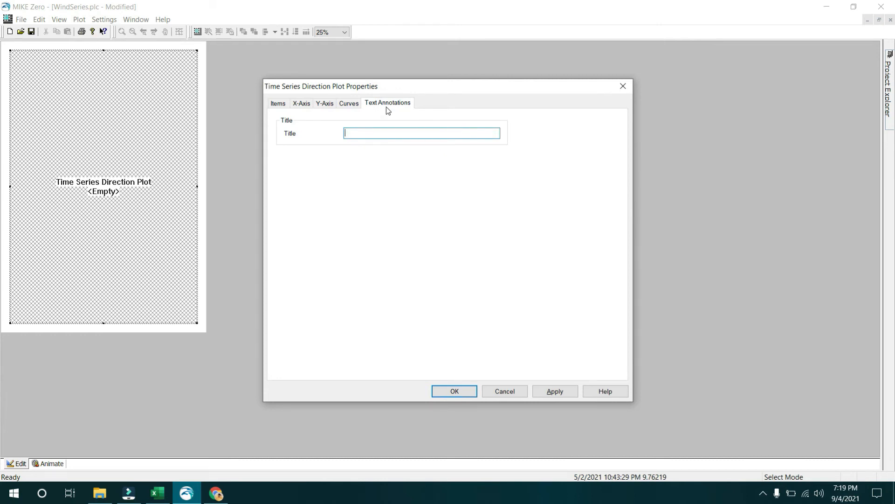
type("Time Series Data Arah dan Kecepatan Angin")
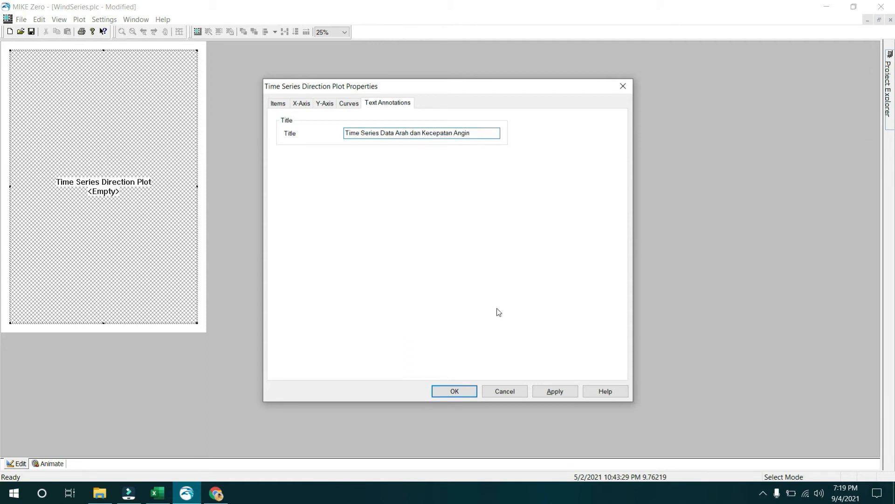
left_click(454, 391)
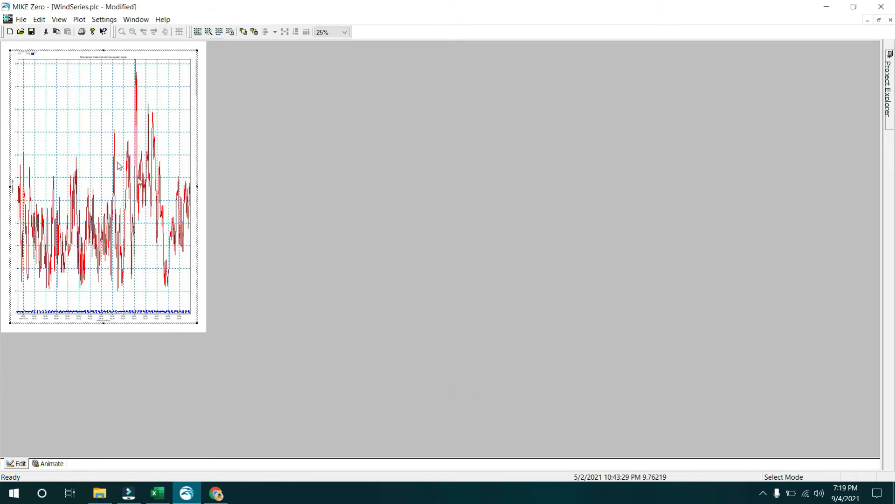
- Resize the time series direction plot to about 300 mm wide and 100 mm high
right_click(126, 167)
left_click(154, 184)
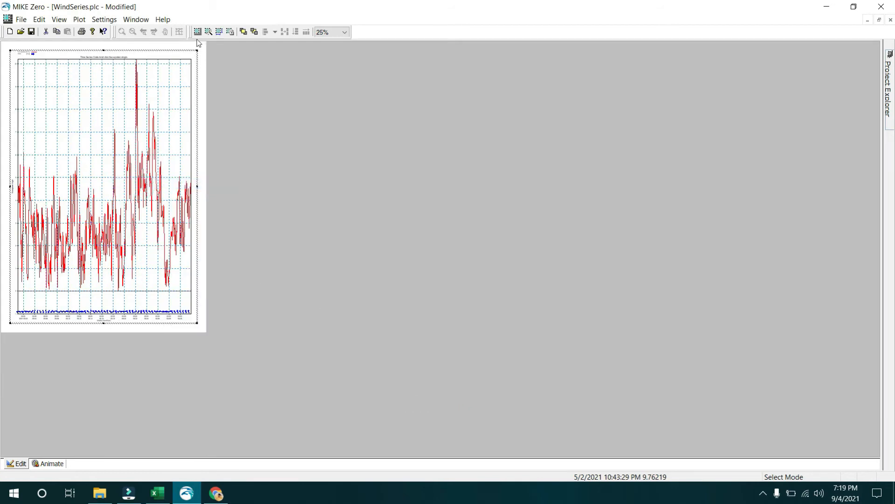
left_click(80, 20)
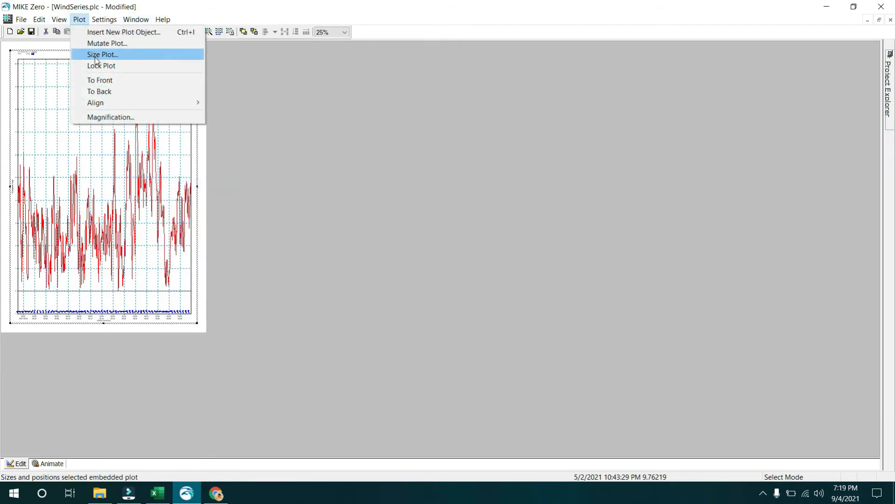
left_click(94, 54)
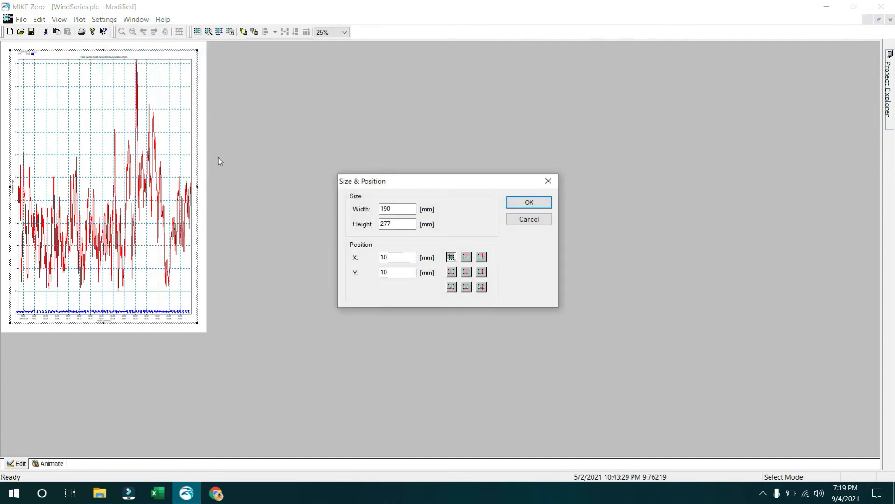
double_click(402, 223)
type("100")
key("shift+Tab")
type("3")
key("Return")
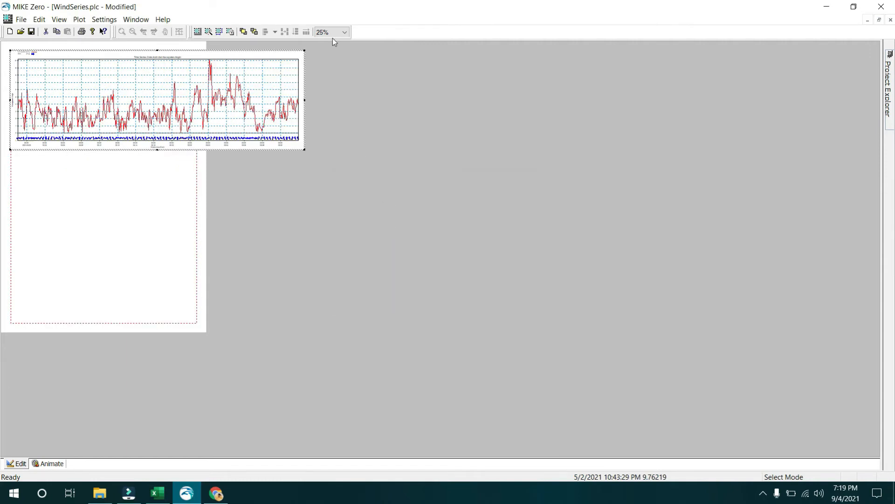
- Set the upper Y-value of the time series plot's left Y-axis to 15 and apply the plot properties
left_click(331, 32)
left_click(329, 57)
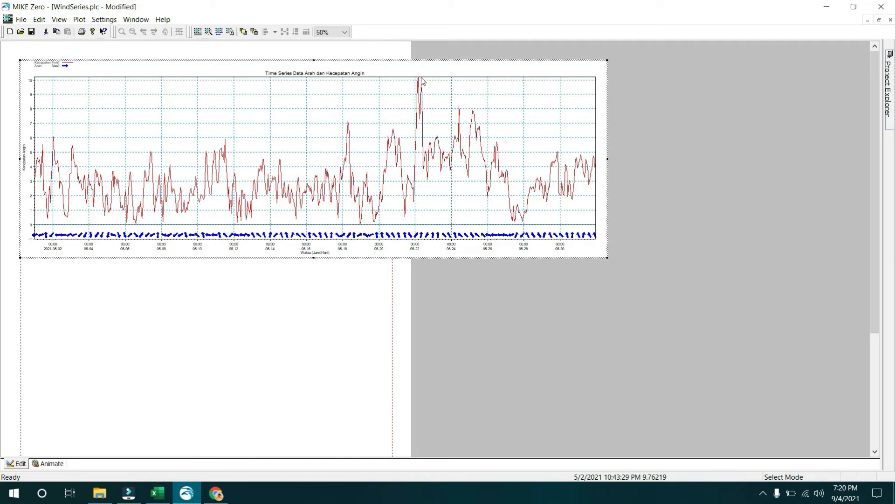
right_click(113, 117)
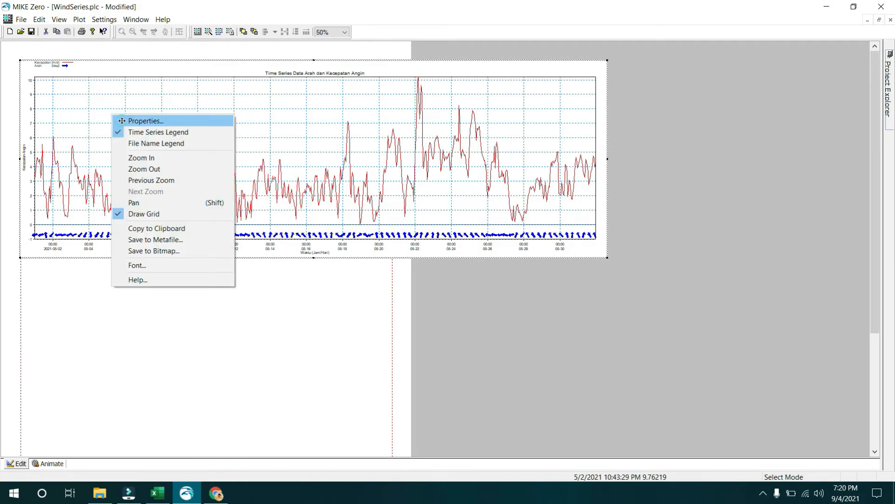
left_click(122, 121)
left_click(325, 103)
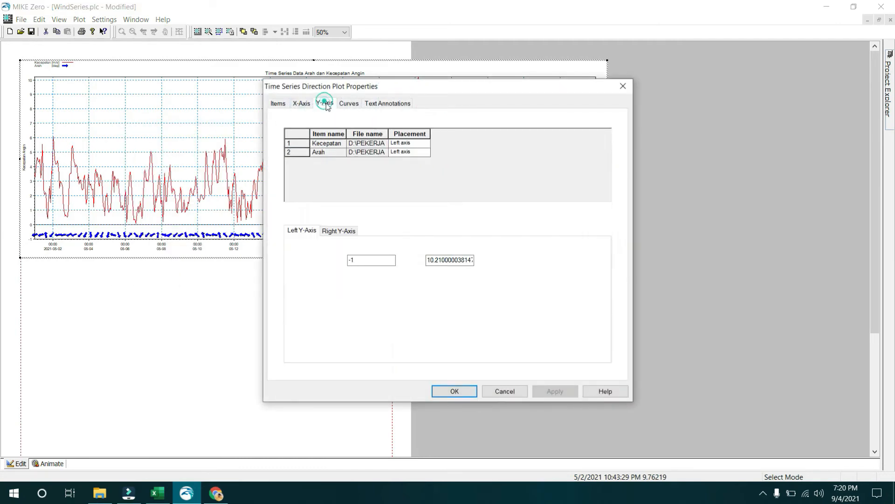
left_click(433, 260)
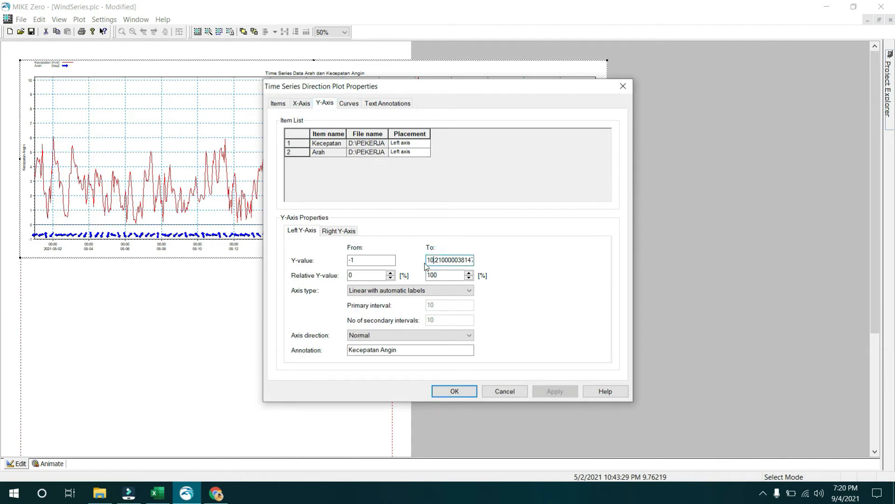
left_click_drag(428, 259, 513, 266)
type("15")
left_click(460, 390)
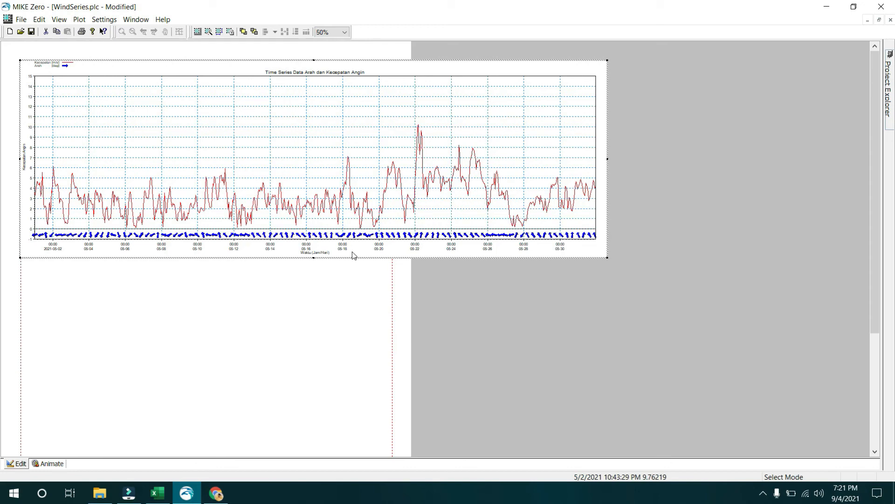
- Save the layout and export the time series plot as a 5499-pixel-wide JPEG named "Wind Series" in the LAYOUT folder
key("ctrl+s")
right_click(291, 198)
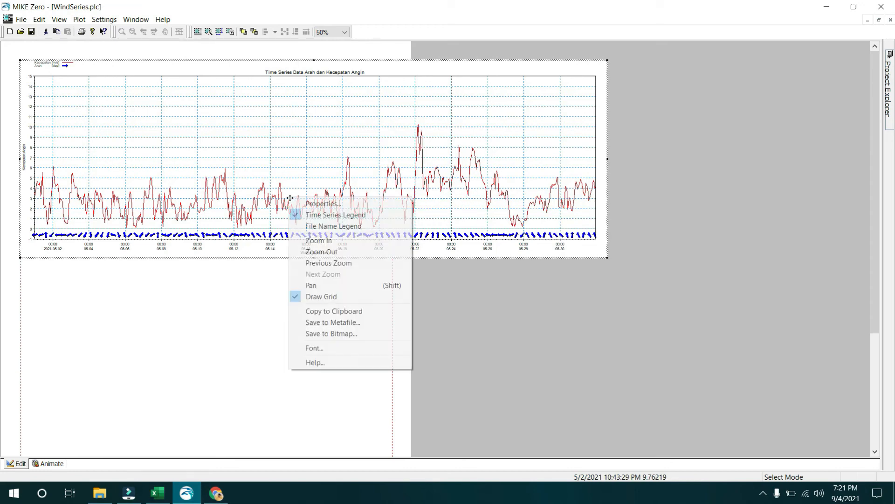
left_click(337, 333)
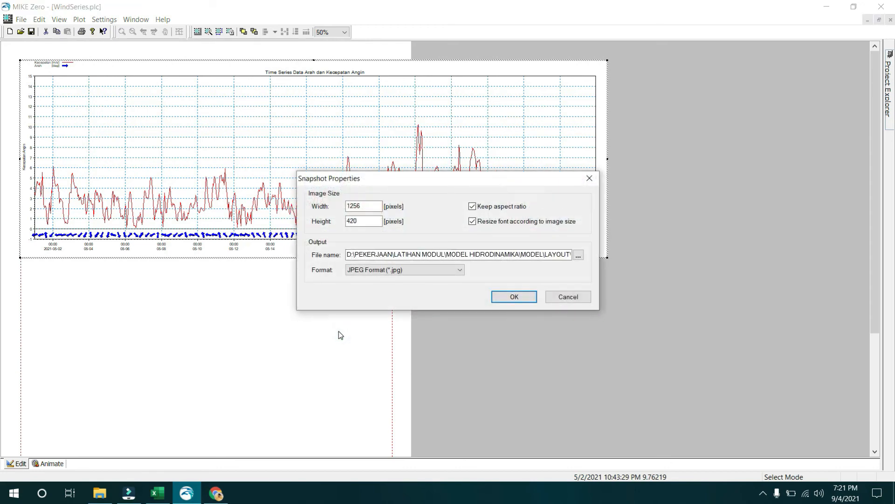
double_click(366, 207)
type("5499")
left_click(574, 255)
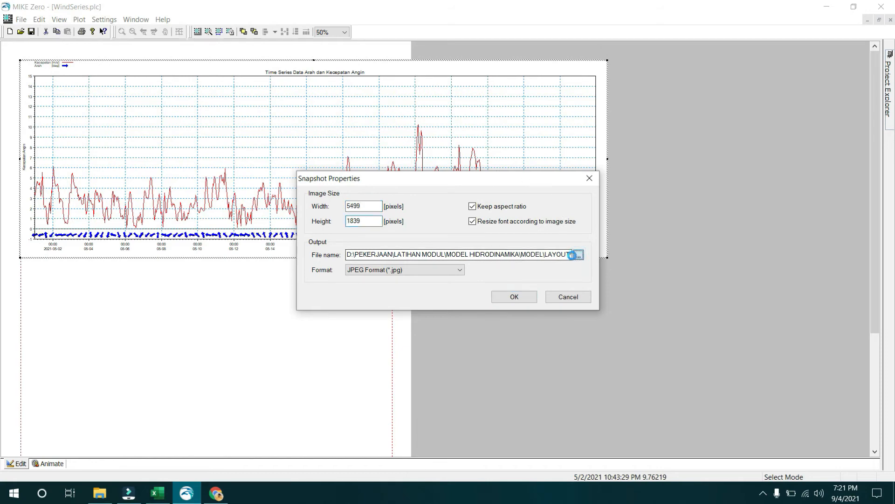
left_click(444, 251)
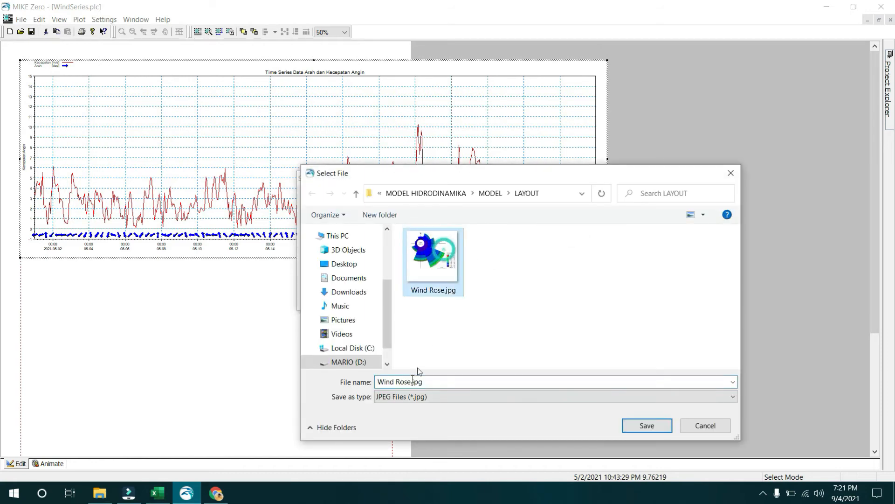
left_click(392, 383)
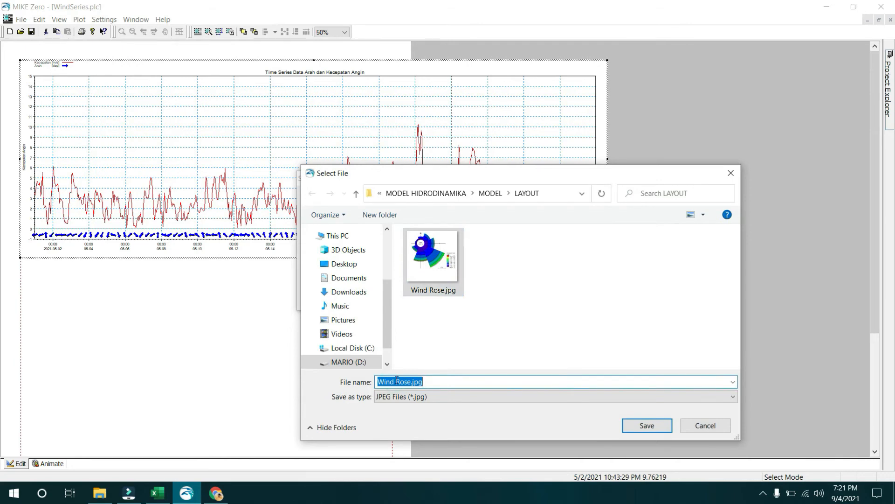
type("Wind S")
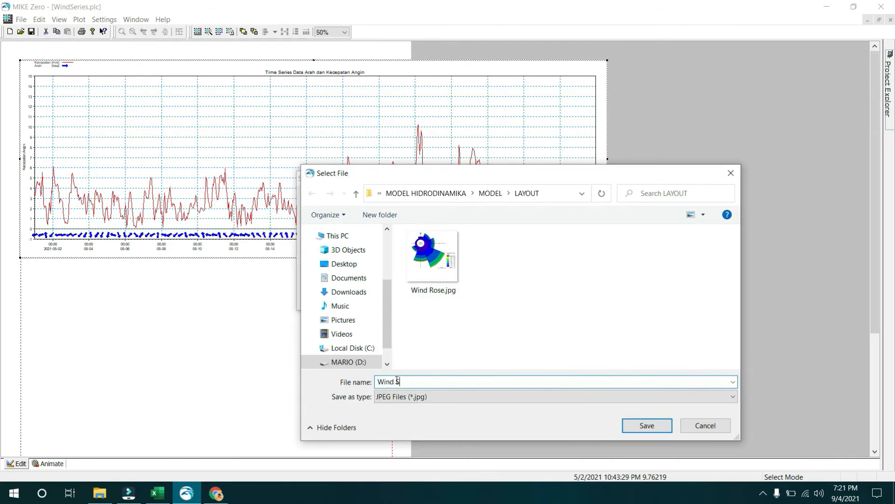
type("eries")
key("Return")
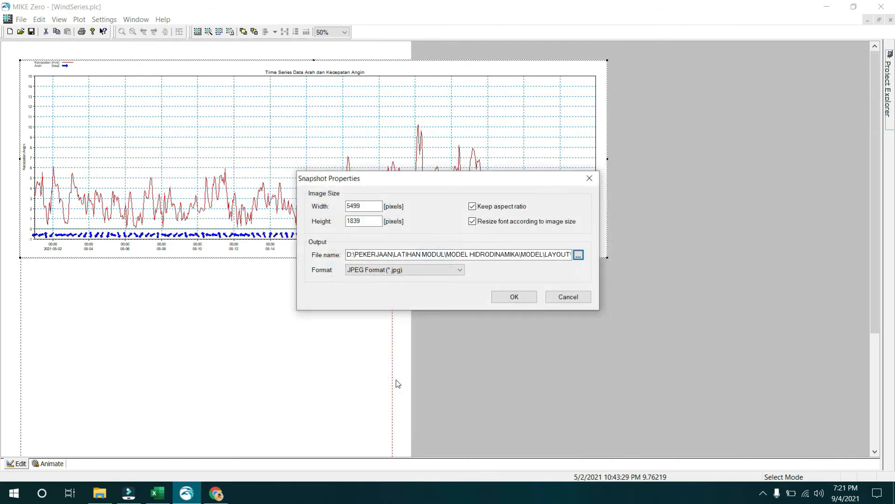
left_click(506, 298)
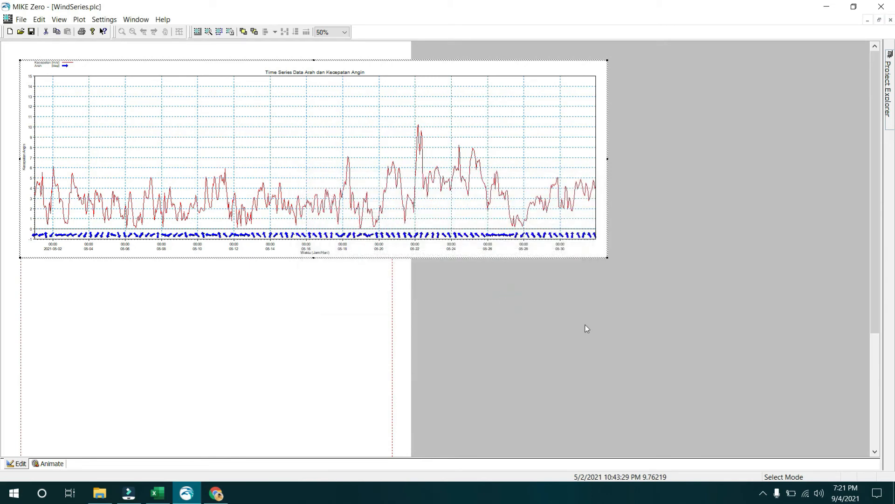
- Switch to File Explorer to check the exported Wind Series.jpg in the LAYOUT folder, and return to MIKE Zero
left_click(100, 493)
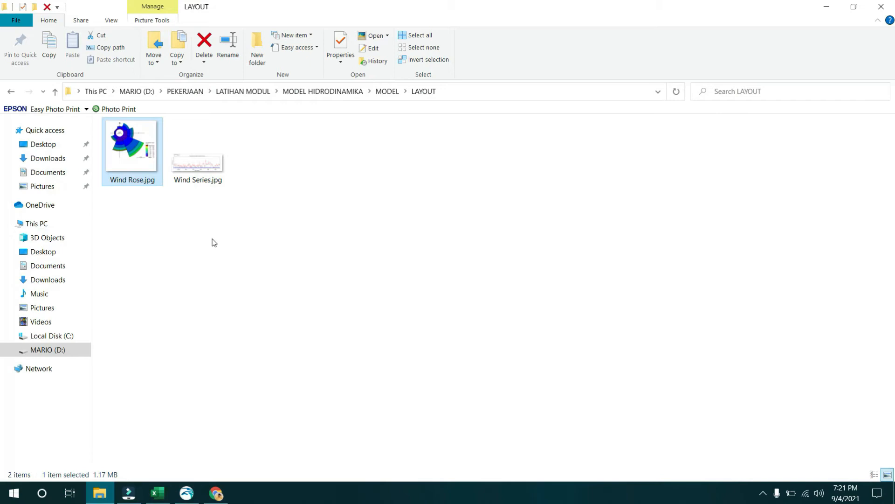
left_click(200, 171)
left_click(187, 493)
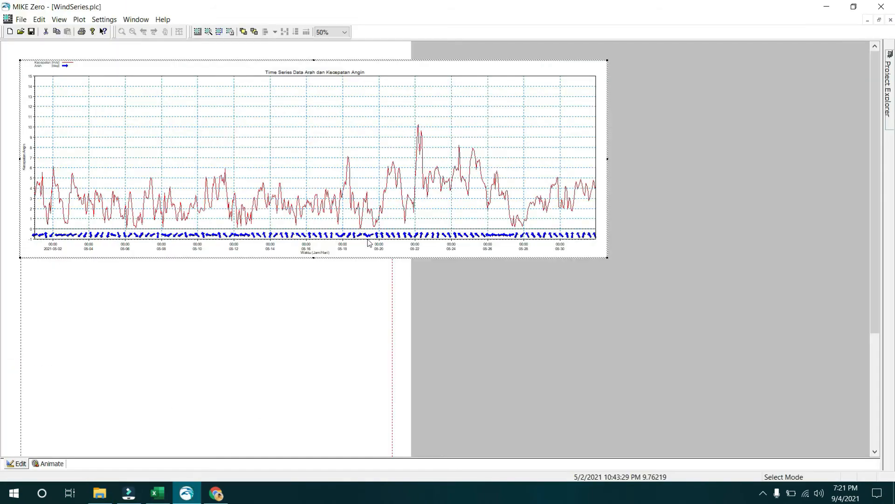
- Export the time series plot at 7000 pixels wide over Wind Series.jpg and check the exported file
right_click(342, 110)
left_click(383, 245)
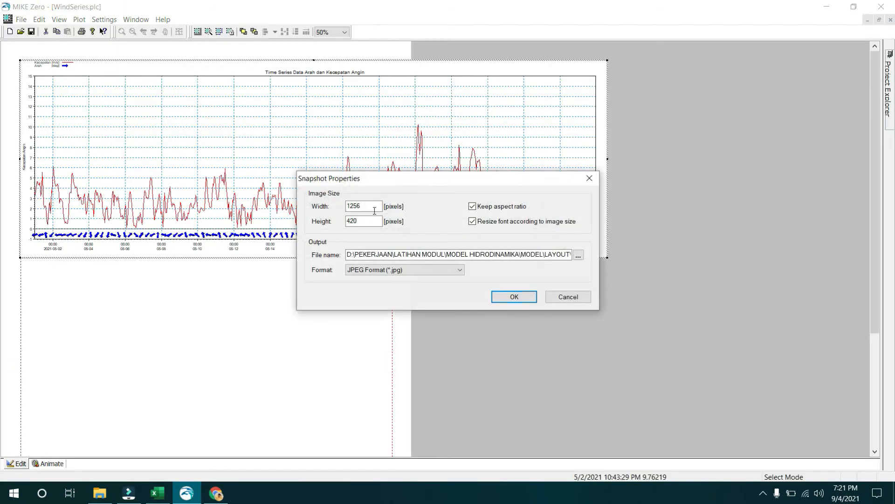
type("7000")
left_click(579, 255)
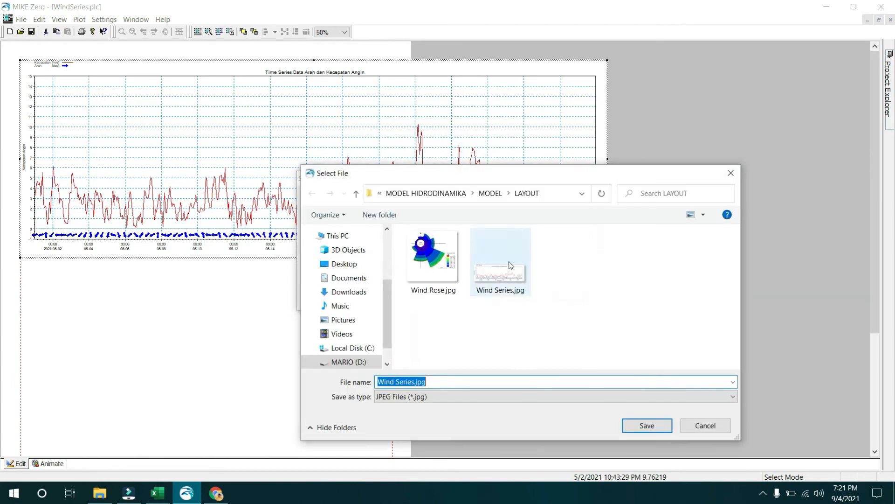
double_click(483, 269)
left_click(502, 298)
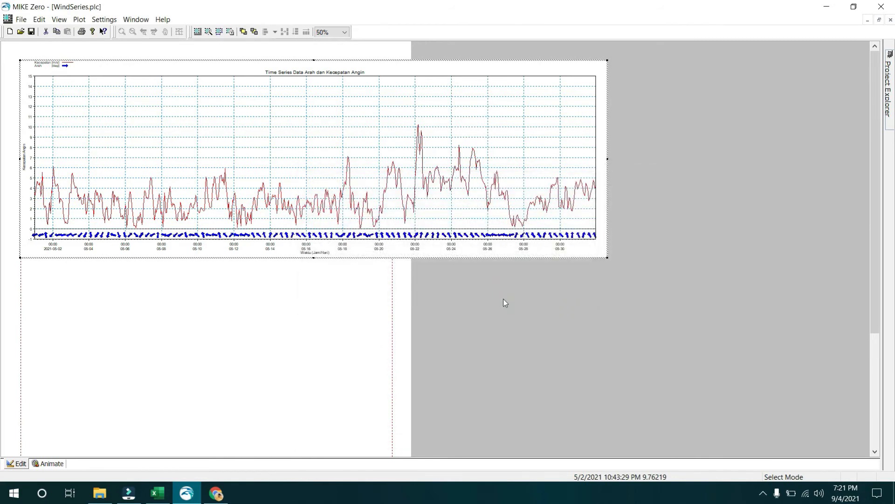
key("alt+Tab")
key("alt+Tab")
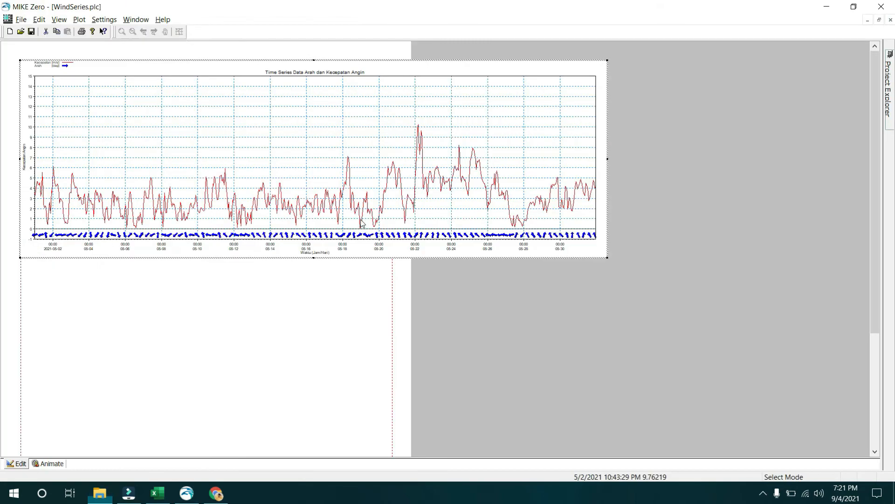
- Export the time series plot as a JPEG 8000 pixels wide, overwriting Wind Series.jpg in the LAYOUT folder
right_click(428, 179)
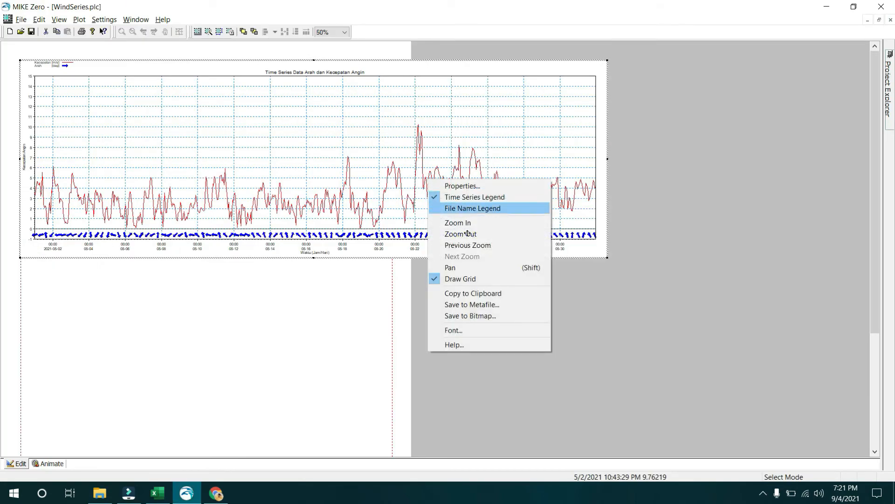
left_click(470, 315)
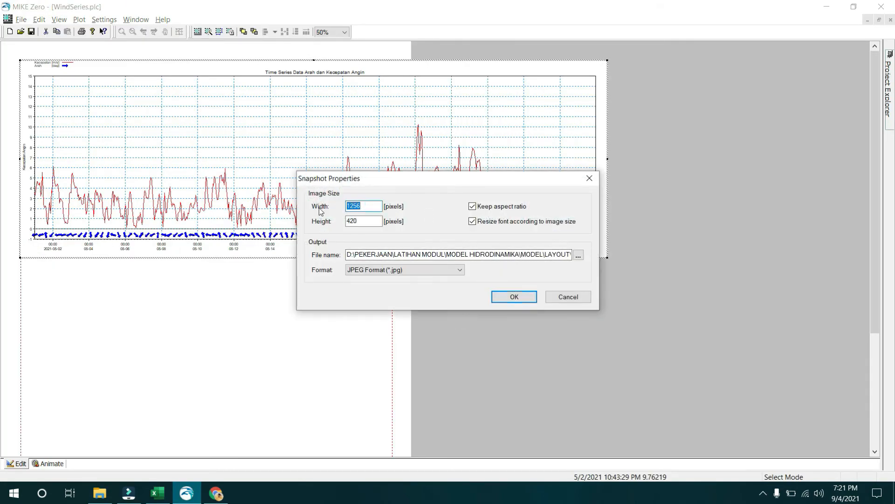
type("8000")
key("Tab")
left_click(578, 255)
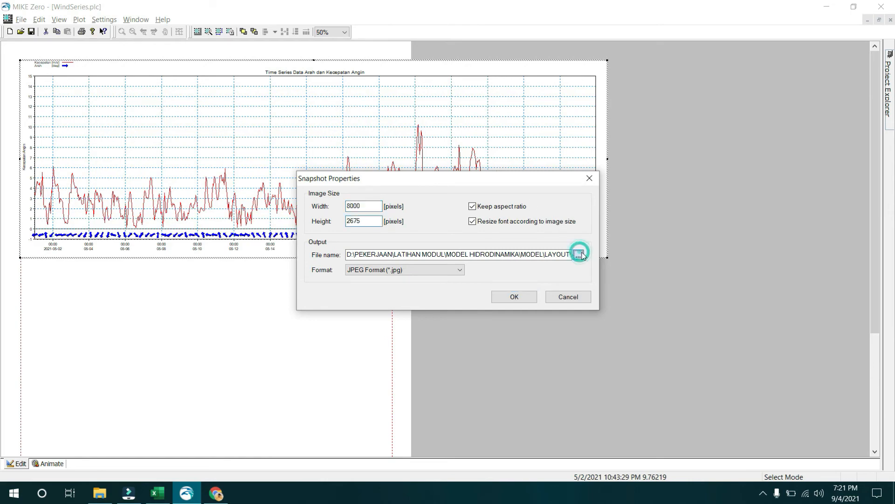
left_click(507, 287)
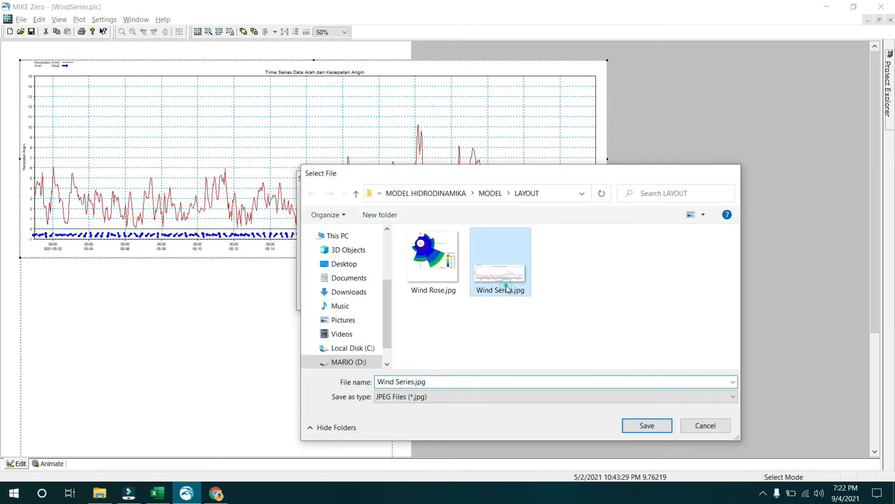
double_click(507, 287)
left_click(509, 295)
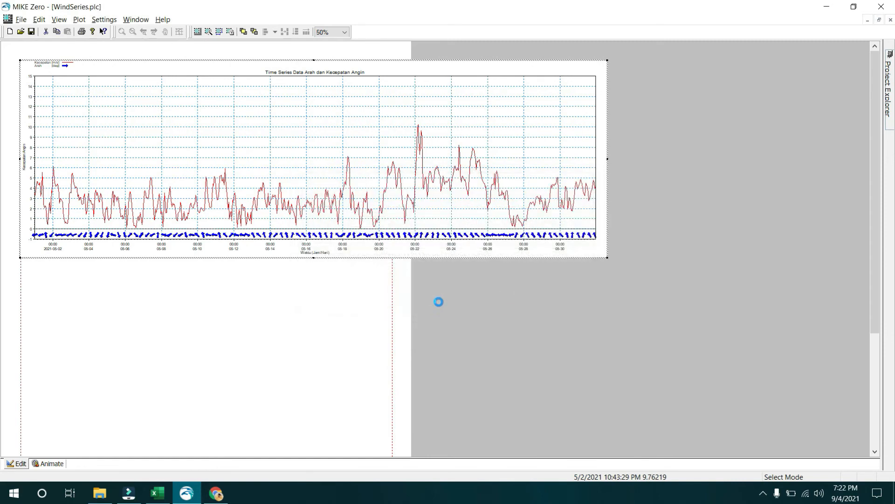
- Switch to File Explorer, open Wind Series.jpg and inspect the exported plot's title, axes and direction arrows up close
key("alt+Tab")
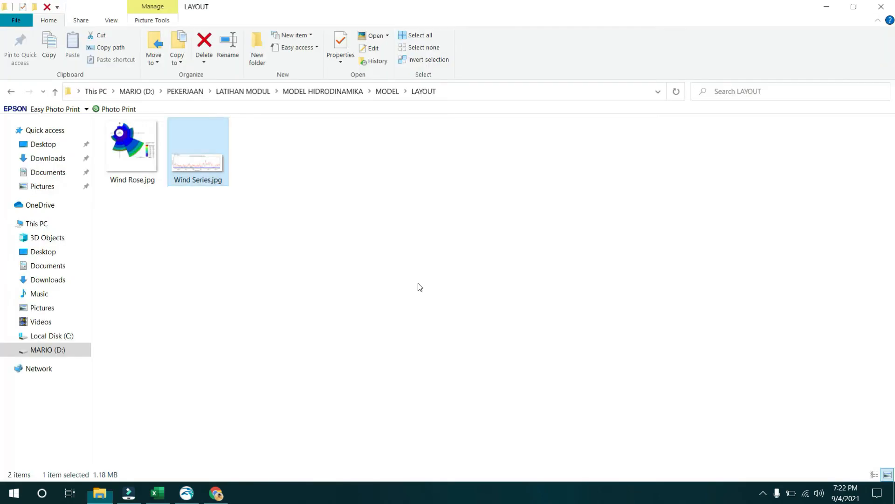
double_click(202, 167)
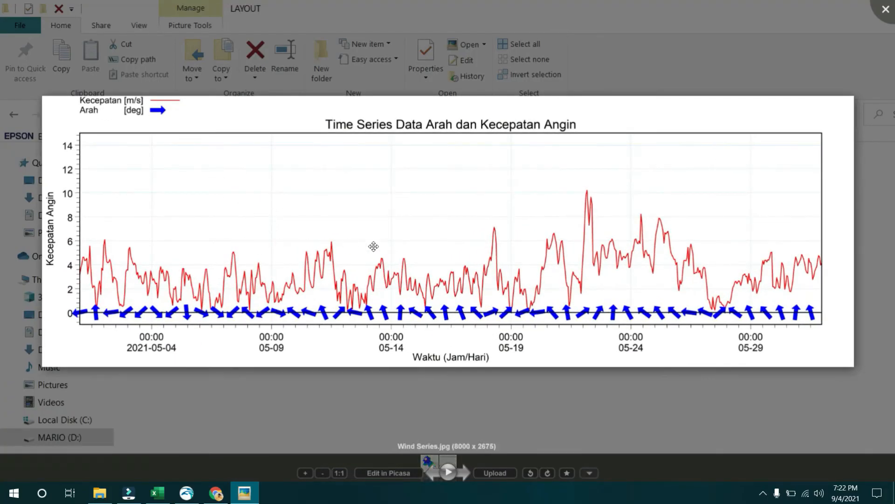
scroll(395, 214, "up", 2)
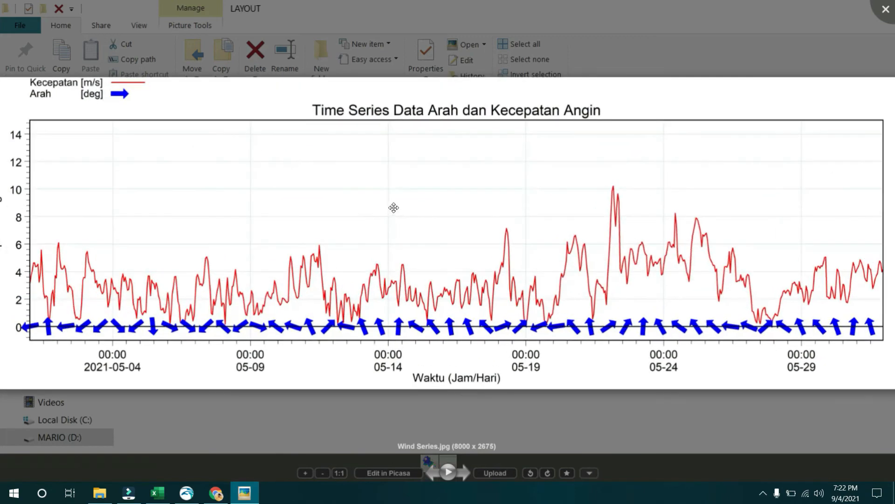
scroll(394, 206, "down", 2)
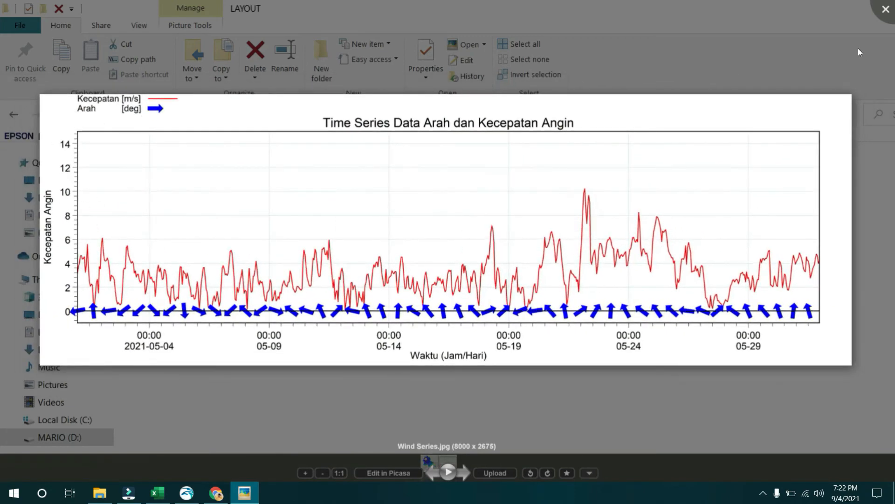
left_click(884, 11)
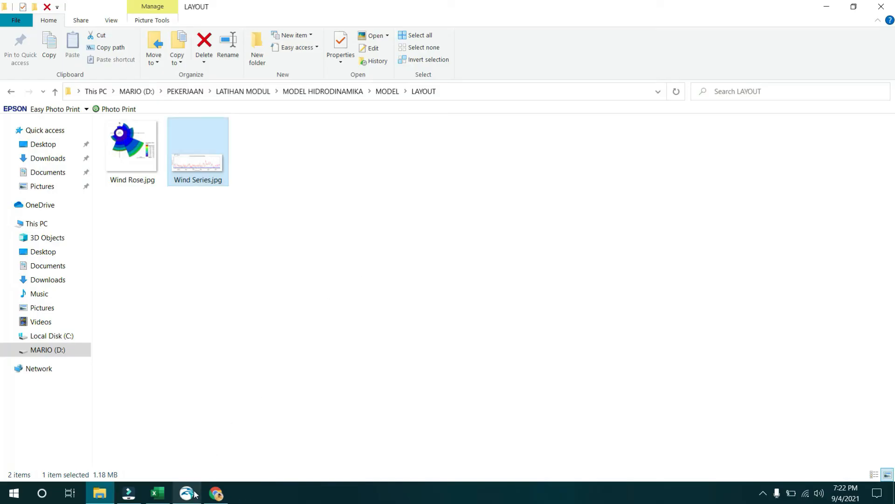
- Back in MIKE Zero, set the left Y-axis's upper relative Y-value to 100% and apply the plot properties
left_click(187, 493)
right_click(286, 188)
left_click(303, 194)
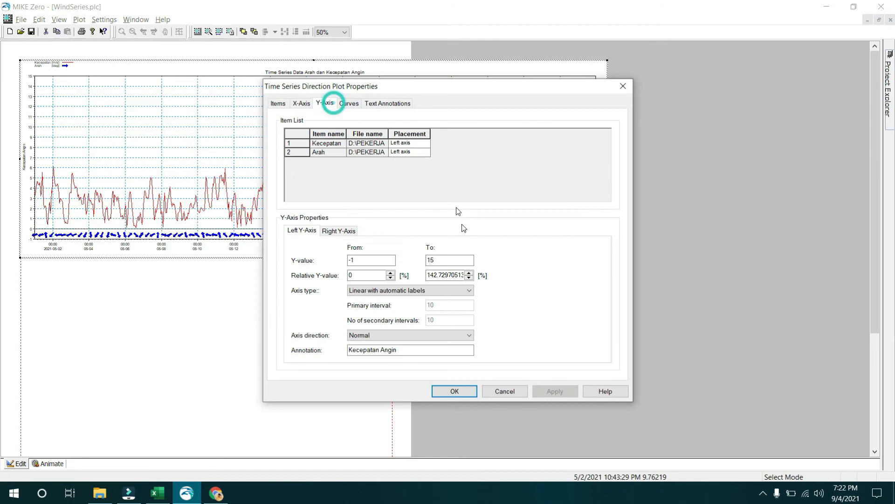
double_click(436, 274)
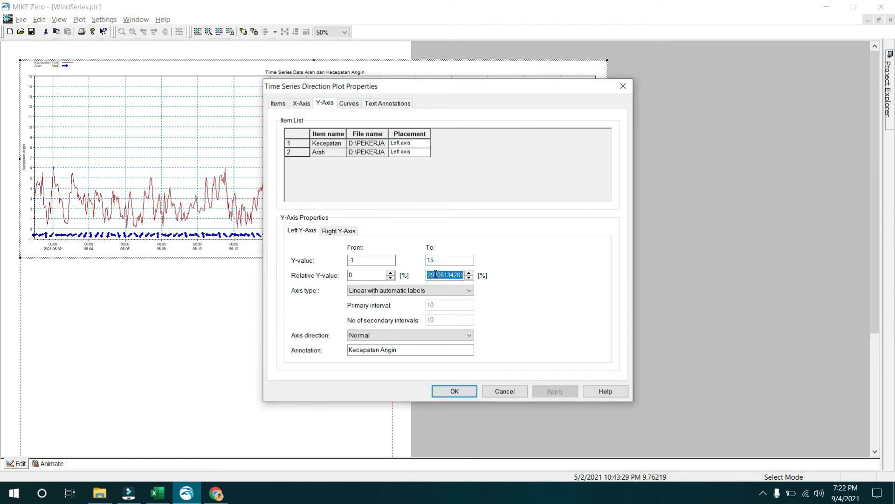
type("100")
key("Tab")
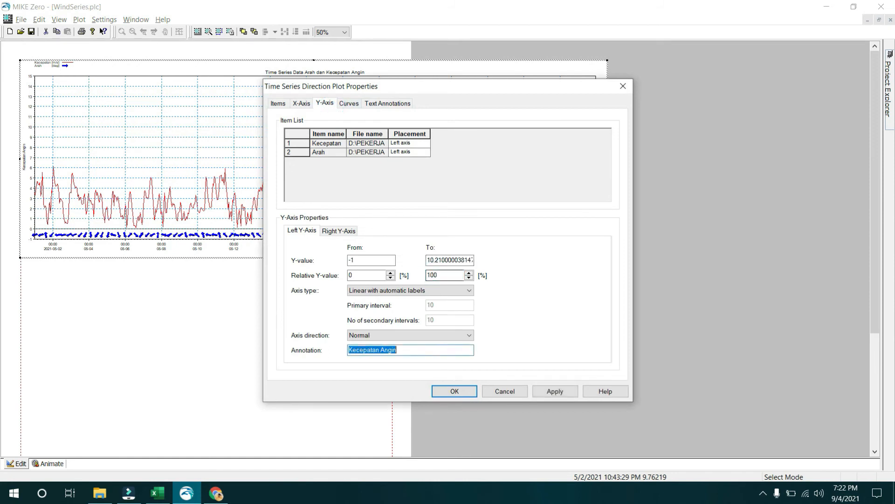
left_click(445, 393)
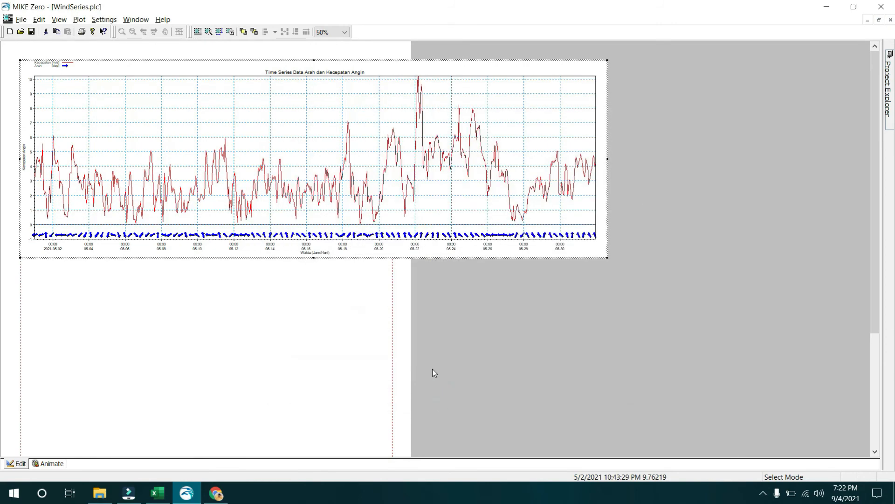
- Export the wind time series plot as an 8000-pixel-wide JPEG over Wind Series.jpg, keeping the aspect ratio
right_click(320, 199)
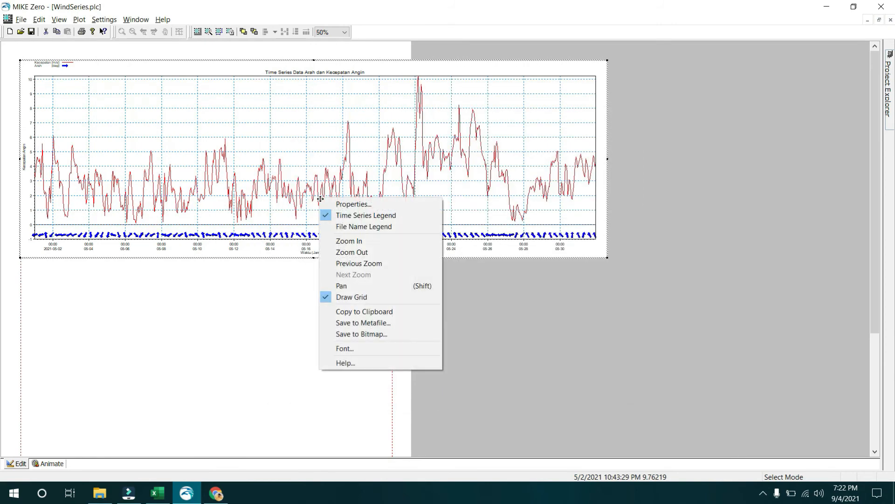
left_click(368, 334)
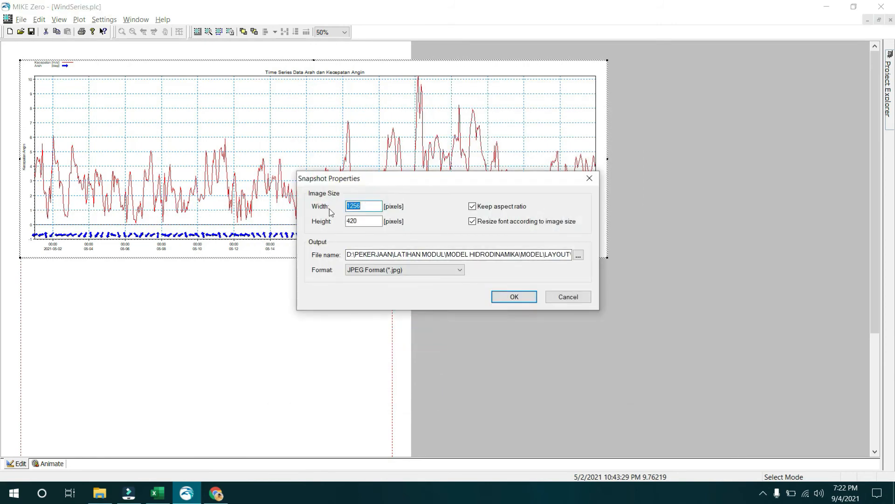
type("8000")
left_click(347, 220)
left_click(576, 255)
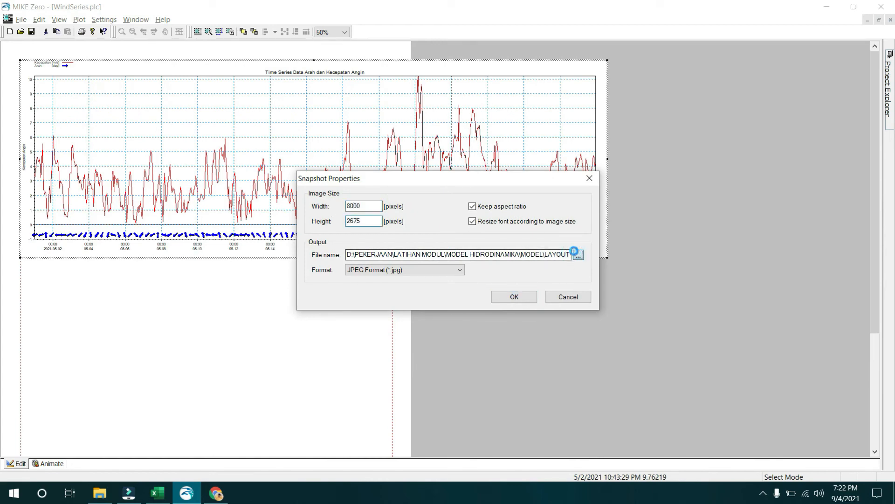
double_click(516, 268)
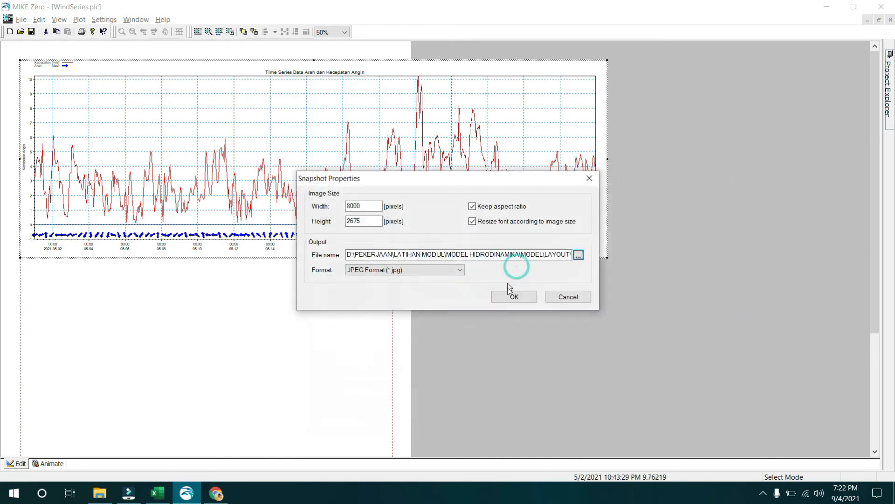
left_click(512, 295)
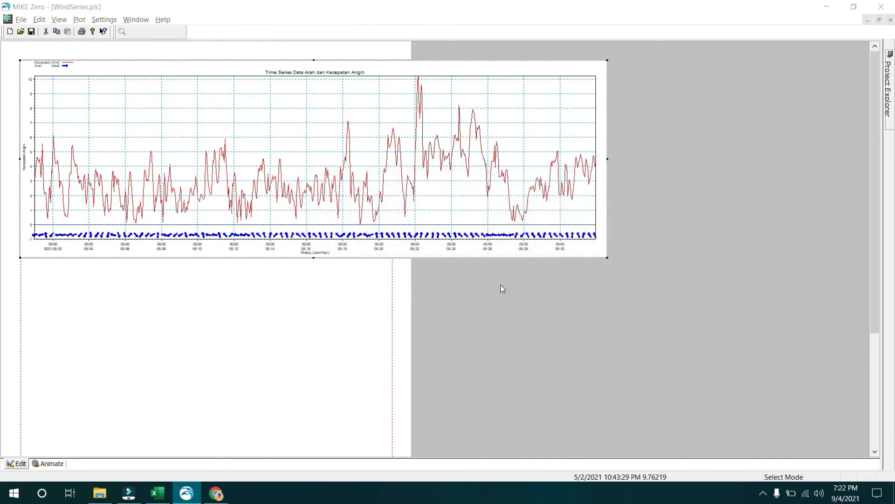
- Switch to File Explorer, open Wind Series.jpg in the LAYOUT folder and examine the re-exported plot's axes, curve and direction arrows
key("alt+Tab")
double_click(183, 173)
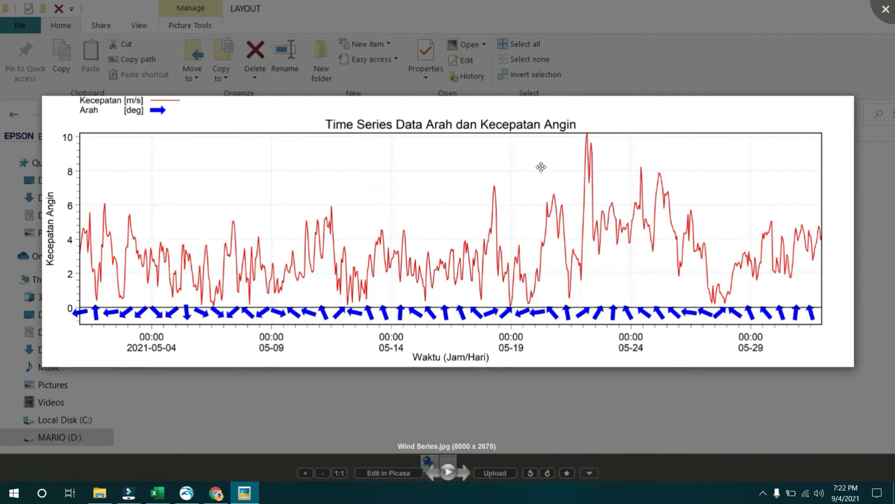
left_click(884, 12)
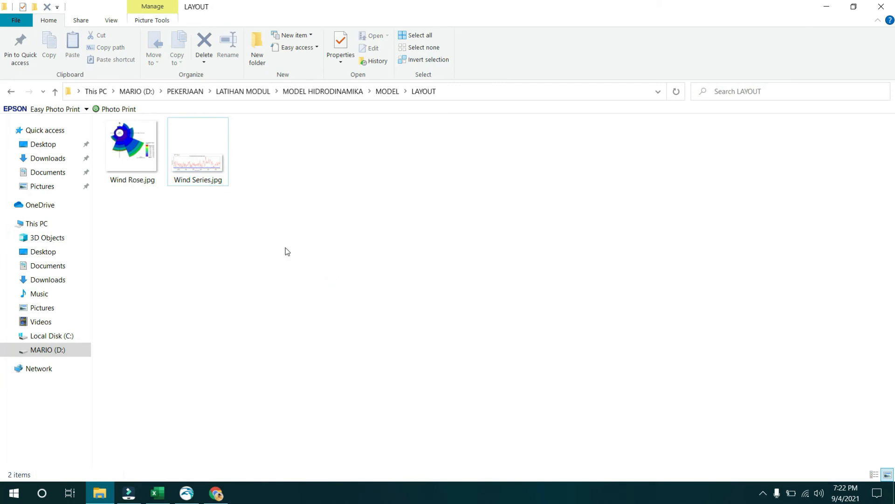
left_click(139, 154)
left_click(186, 157)
left_click(132, 151)
left_click(185, 156)
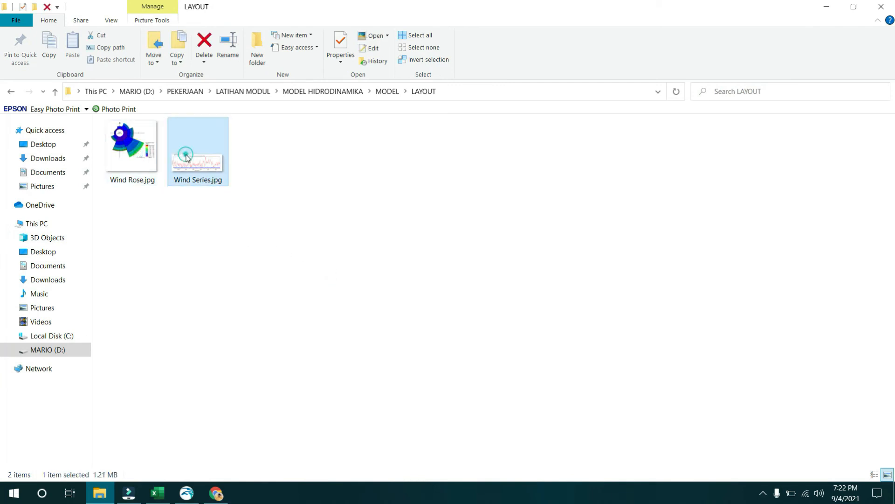
double_click(186, 156)
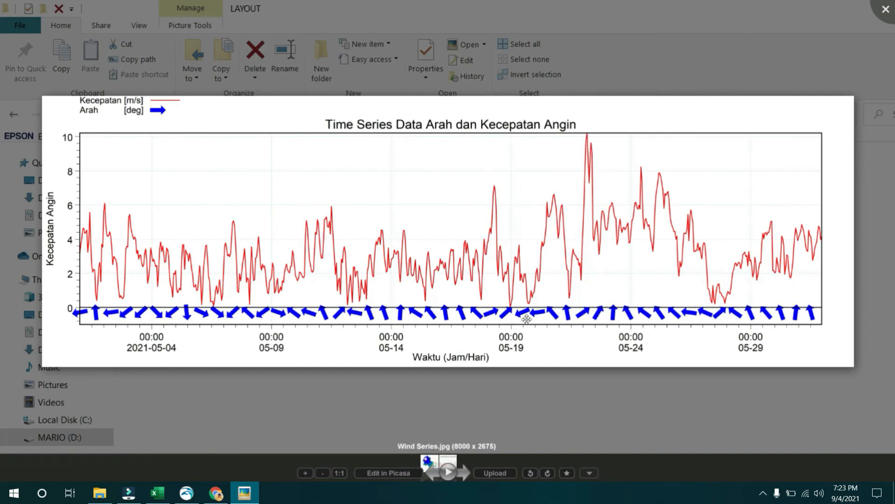
left_click(883, 11)
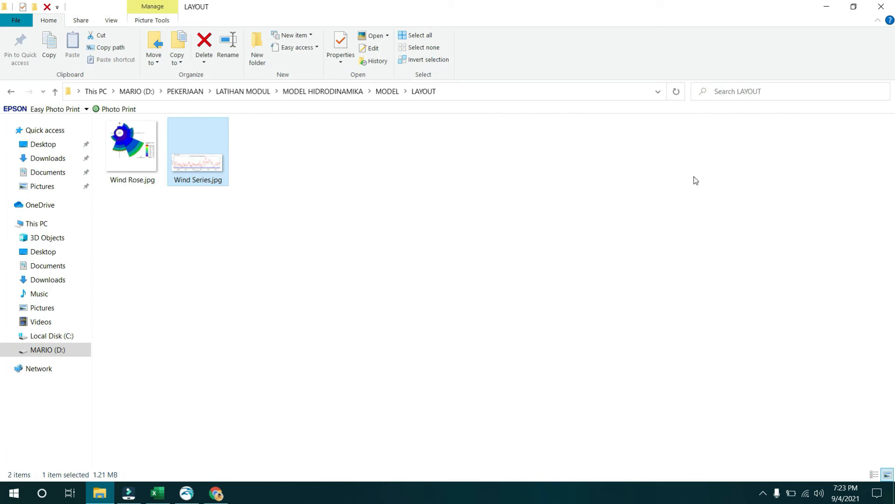
double_click(205, 170)
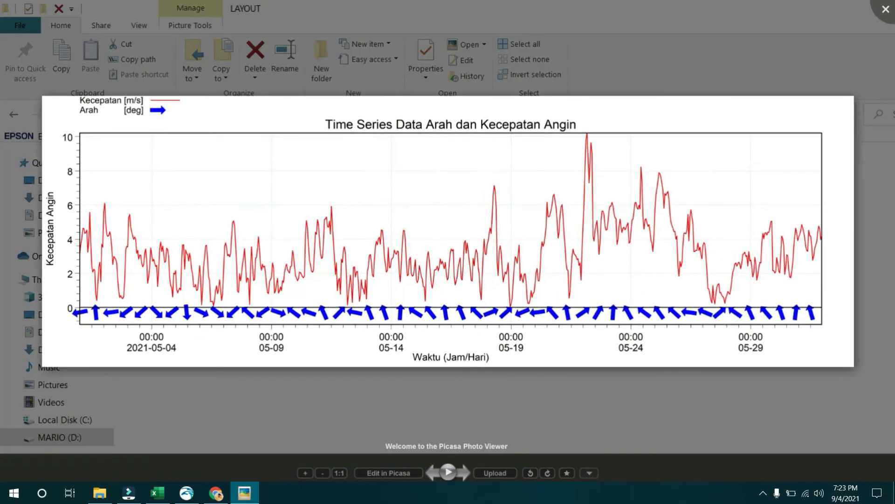
left_click(886, 9)
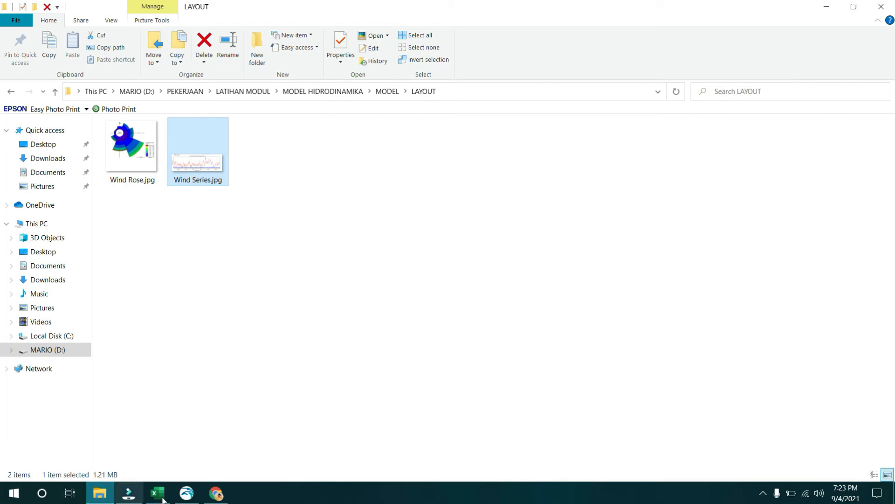
- Back in MIKE Zero, insert a new maximized Time Series Plot and add the Pasut item from PasutPrediksiPoint.dfs0
left_click(186, 493)
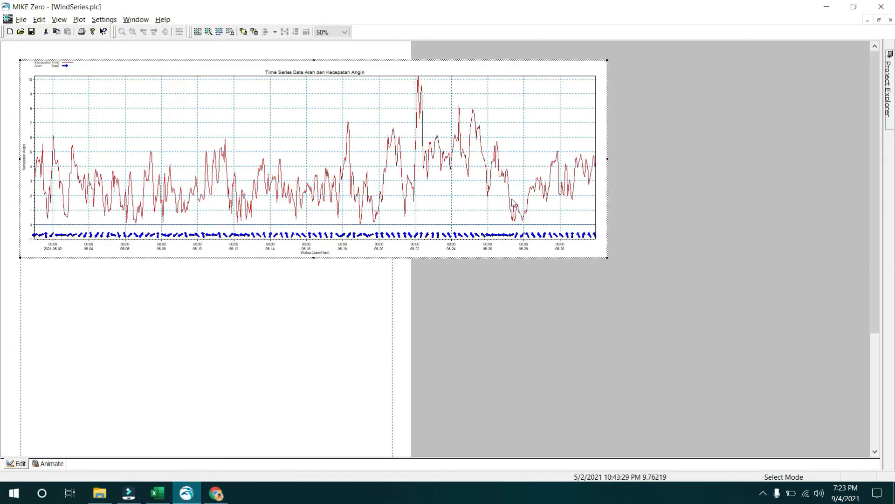
left_click(622, 162)
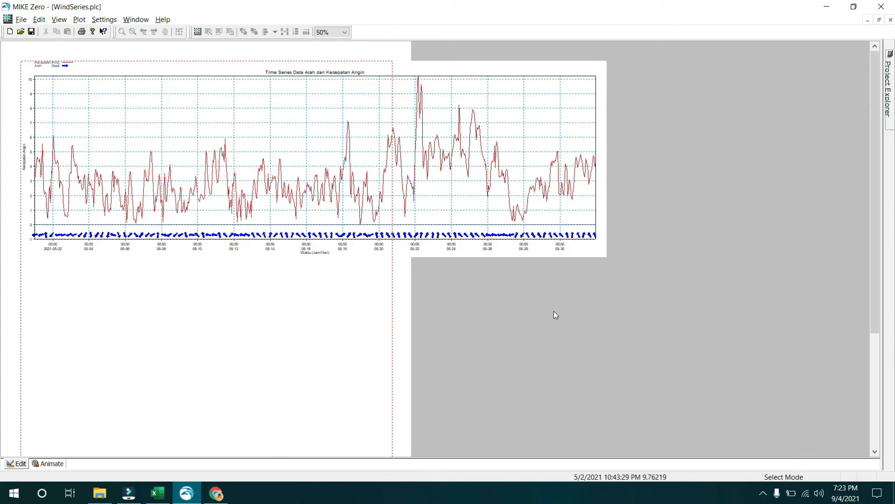
left_click(557, 161)
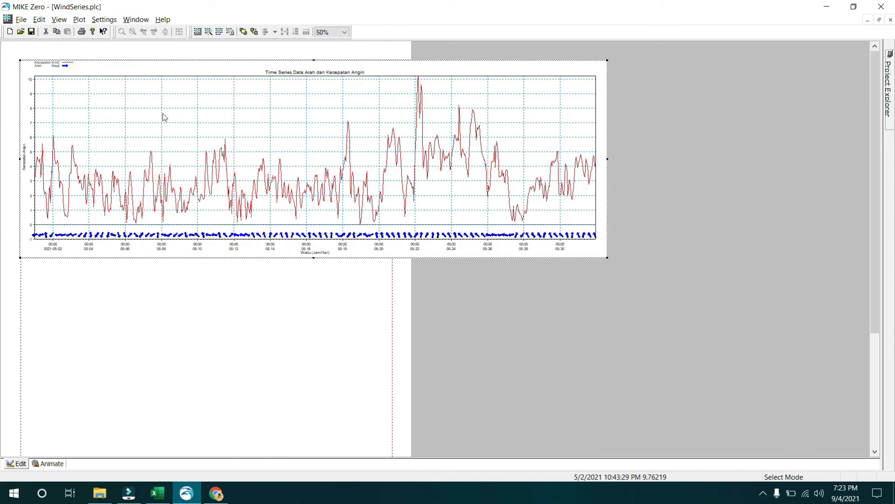
left_click(79, 20)
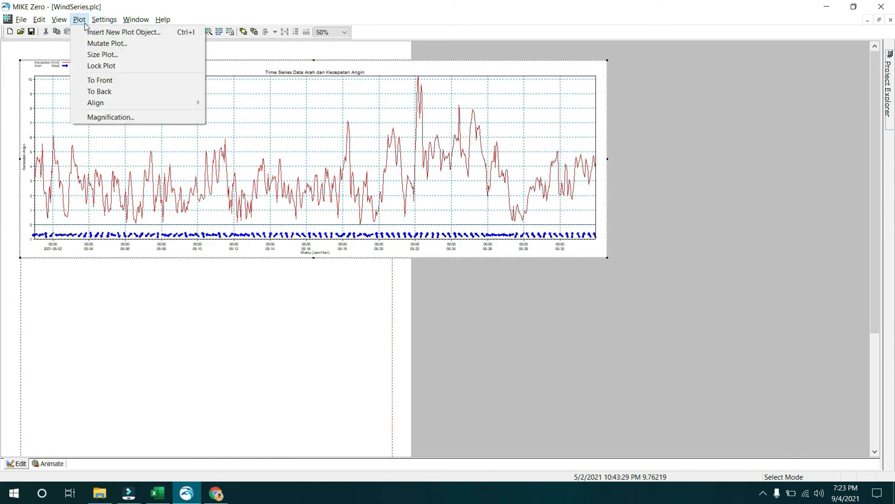
left_click(101, 32)
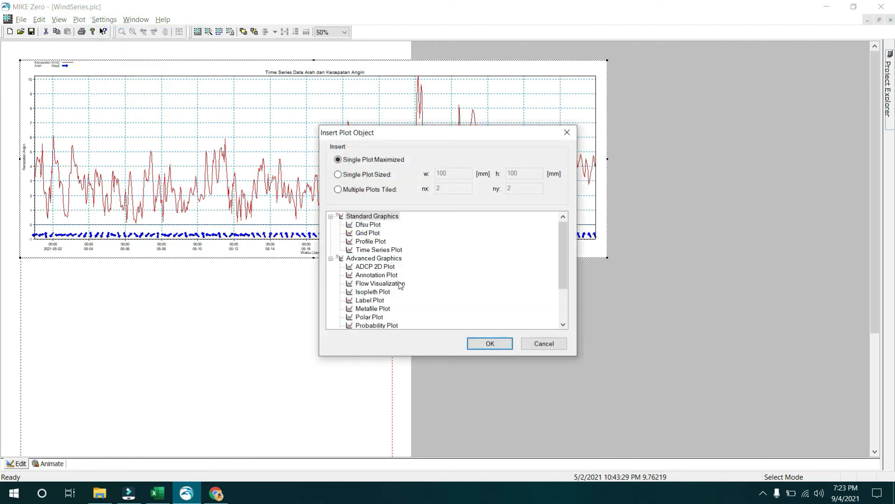
double_click(389, 251)
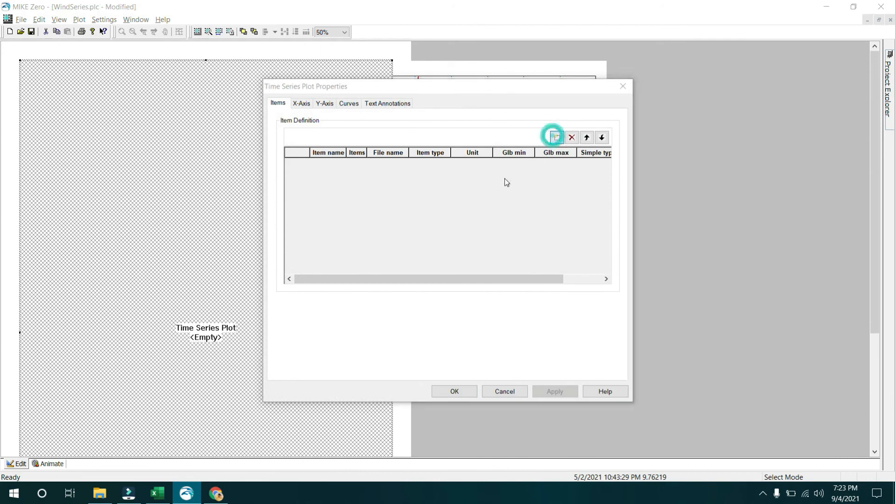
left_click(365, 162)
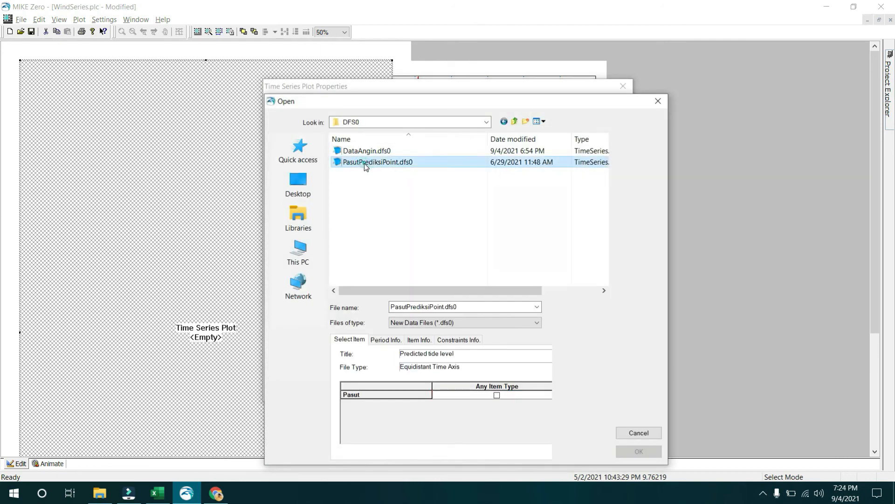
left_click(497, 395)
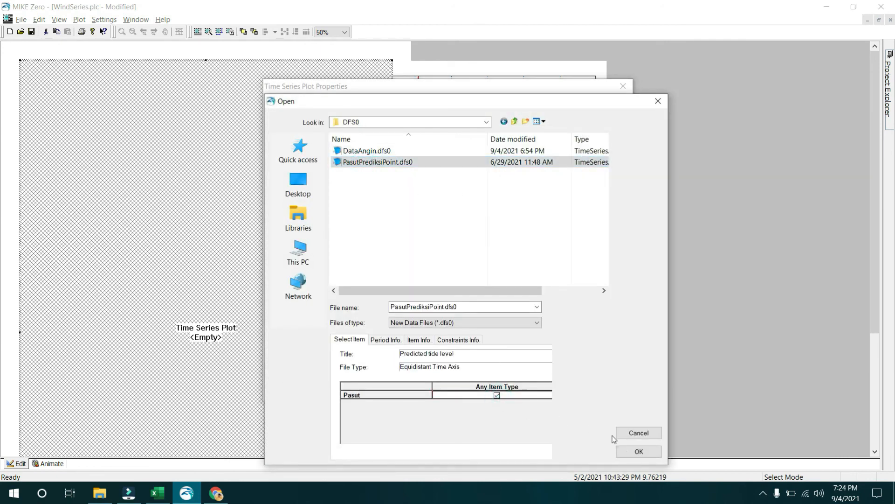
left_click(638, 451)
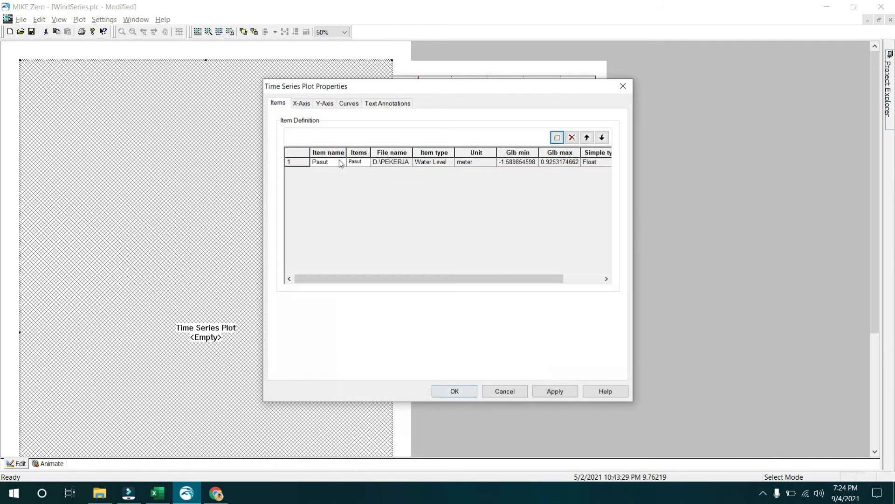
- Review the Pasut plot's X-axis, Y-axis, curve and title properties, and create the plot with the default settings
left_click(306, 103)
left_click(325, 104)
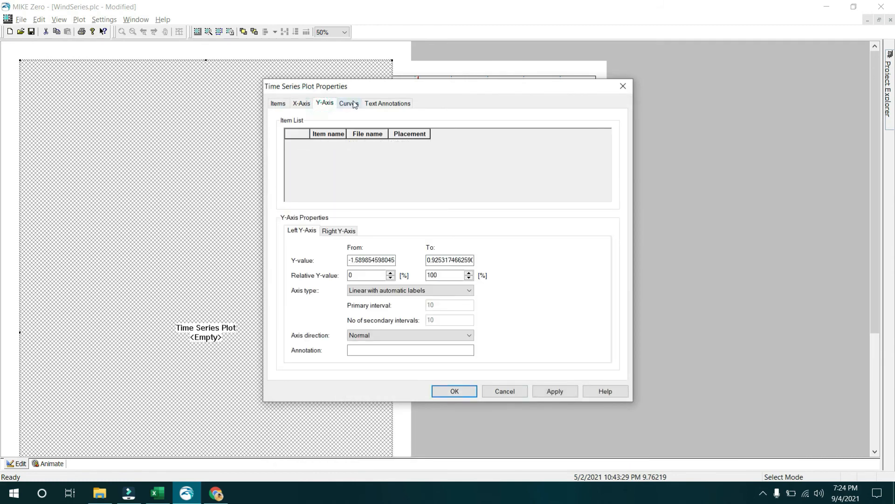
left_click(349, 103)
left_click(323, 103)
left_click(302, 104)
left_click(325, 103)
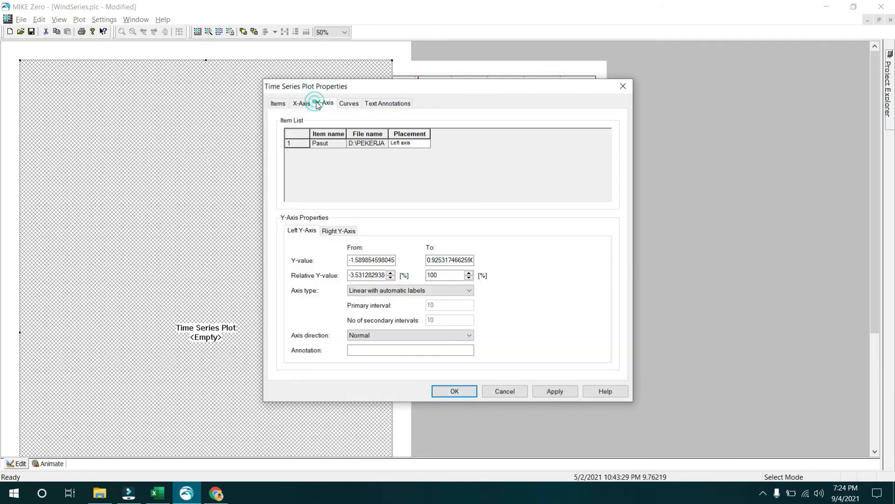
left_click(351, 105)
left_click(372, 103)
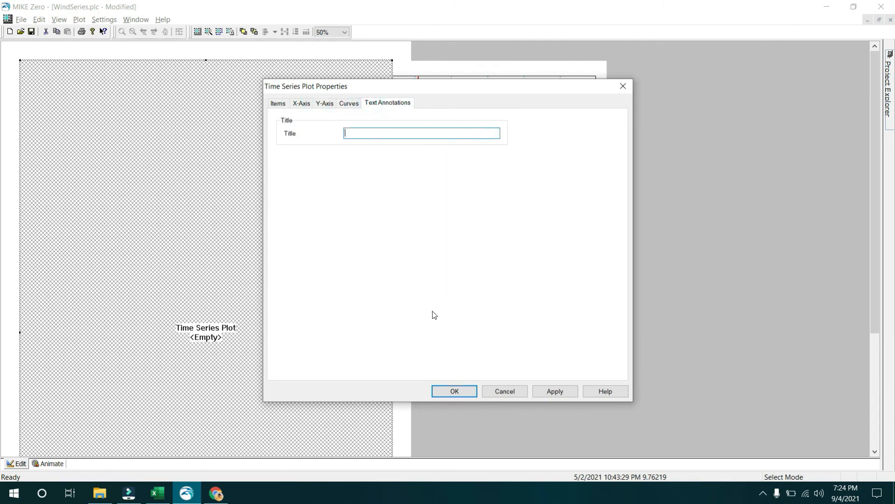
left_click(326, 104)
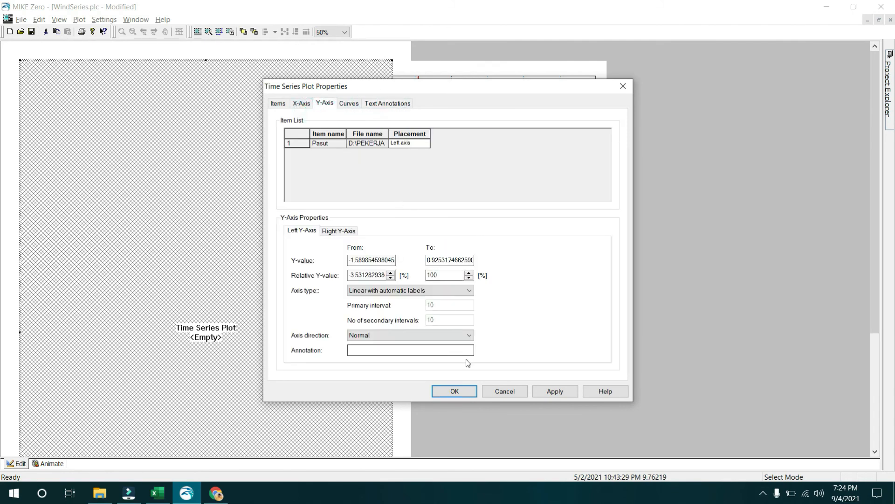
left_click(463, 391)
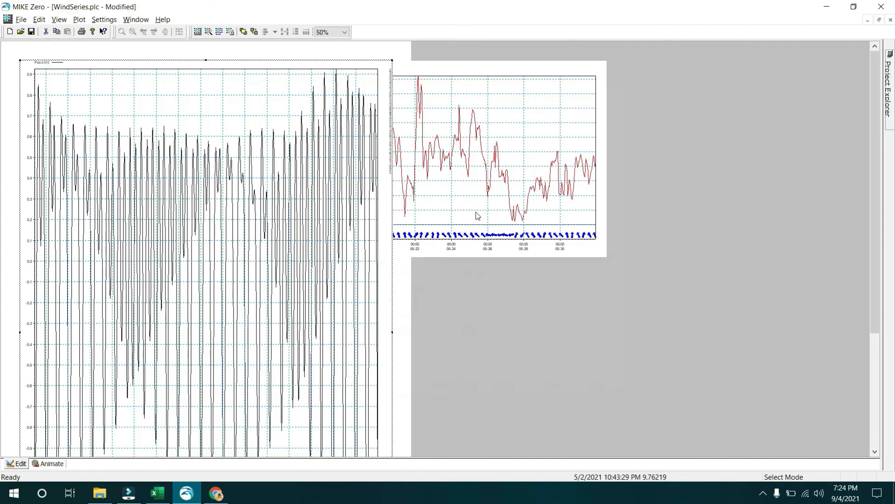
- Delete the Pasut tide plot from the layout and save WindSeries.plc
left_click(495, 154)
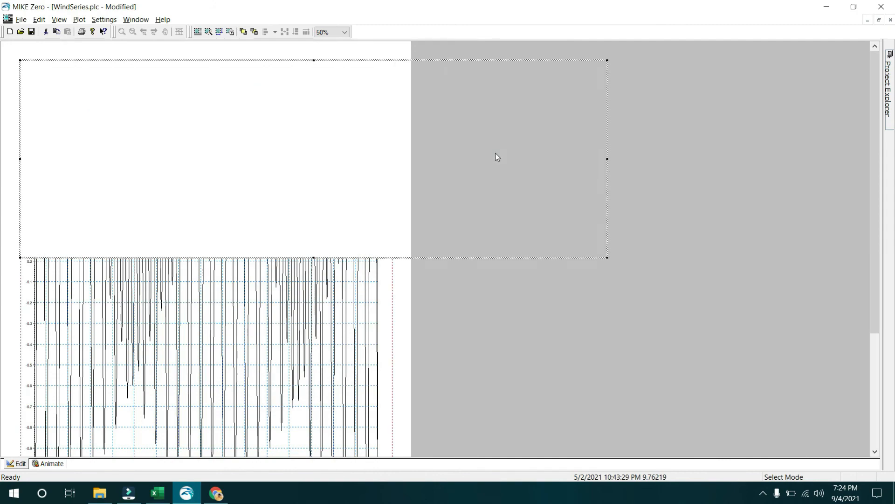
left_click(225, 321)
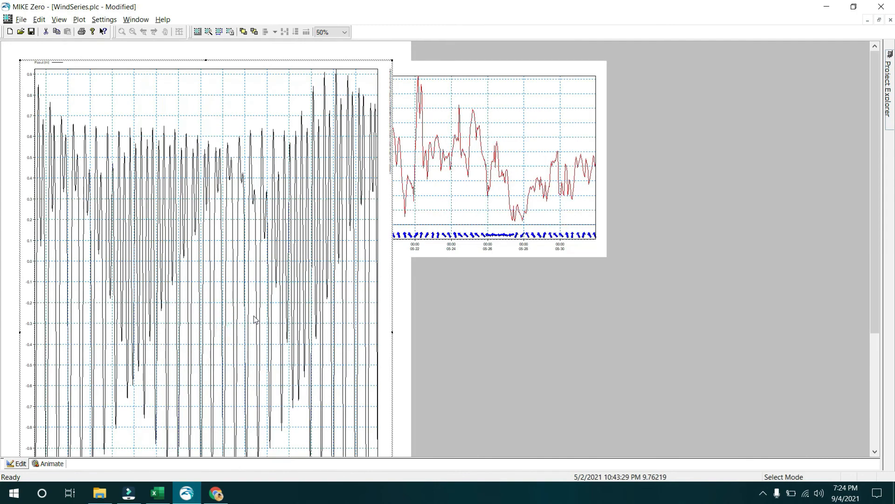
key("Delete")
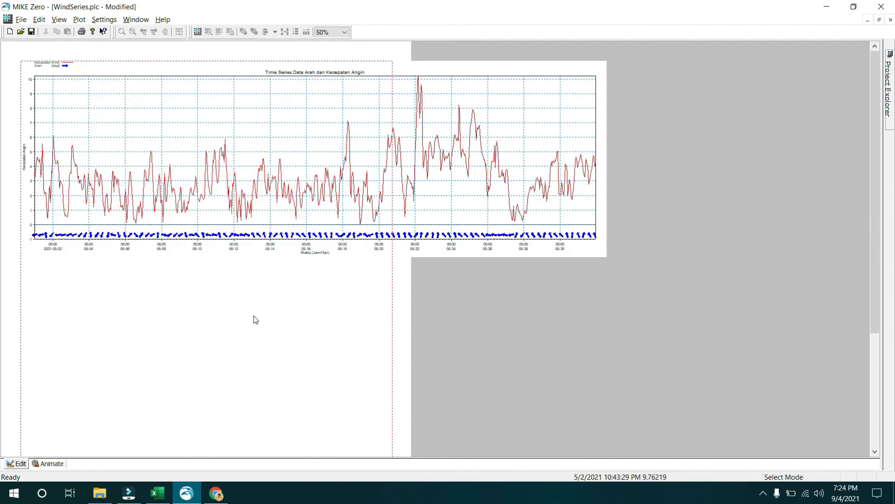
key("ctrl+s")
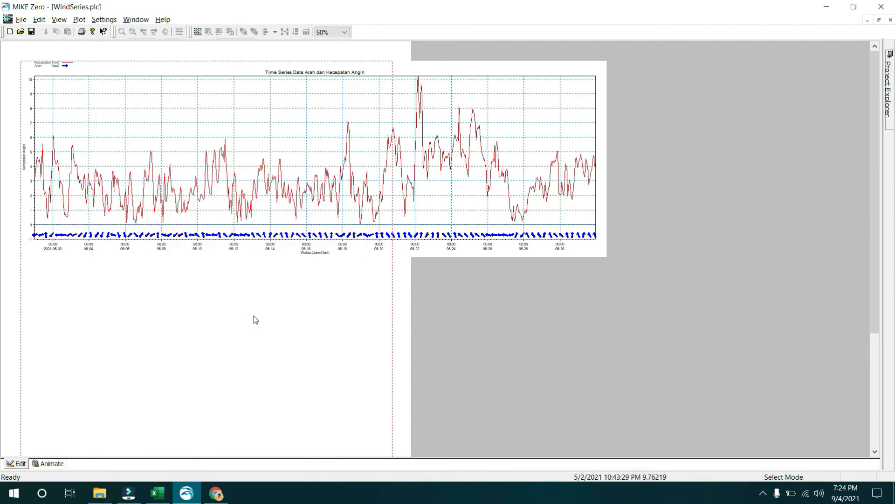